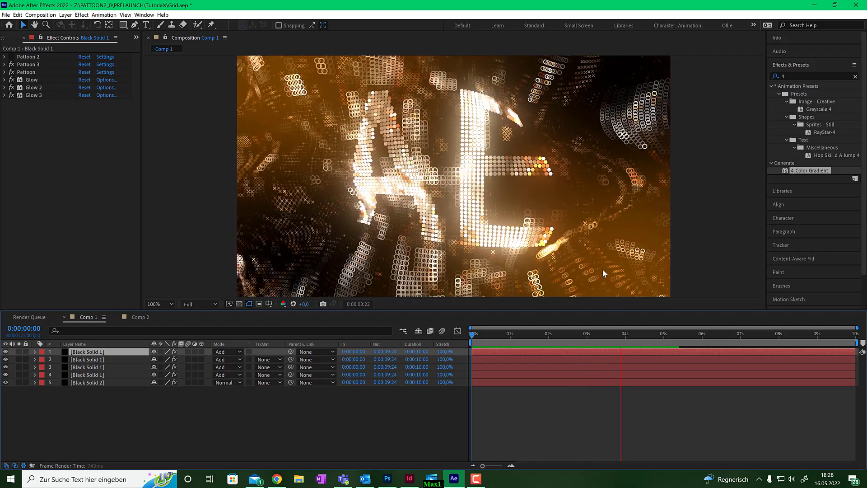
# Scrub back through Comp 1's timeline to review the finished text animation.
pyautogui.moveTo(643, 337); pyautogui.dragTo(535, 329)
pyautogui.moveTo(588, 332); pyautogui.dragTo(479, 333)
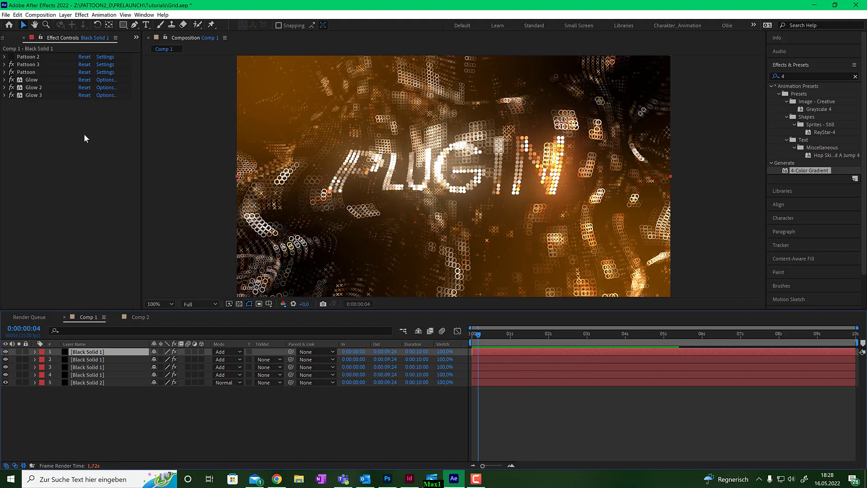
# Create a new 1920 x 1080 composition with the HDTV 1080 25 preset and a 10-second duration.
pyautogui.click(41, 15)
pyautogui.click(50, 24)
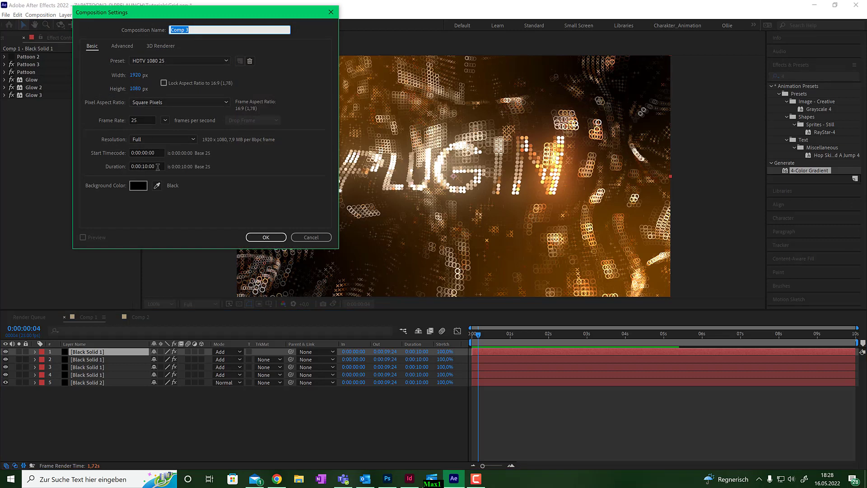
pyautogui.click(274, 241)
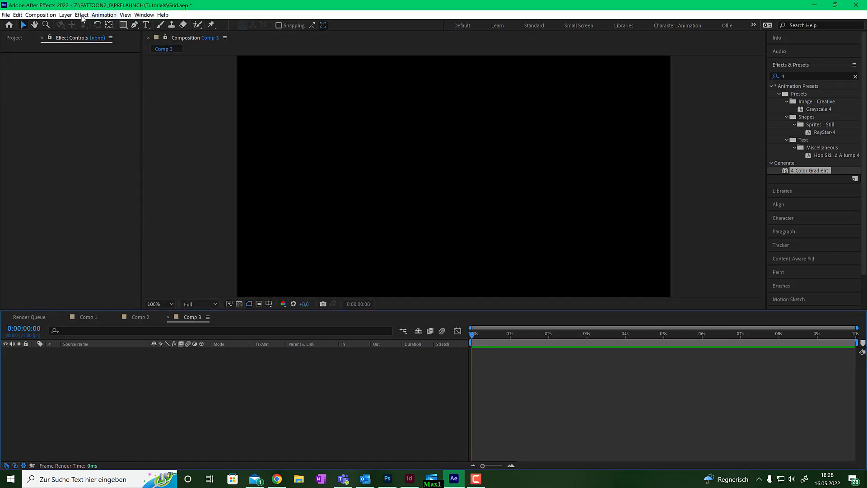
# Add a black solid layer named BG at composition size.
pyautogui.click(65, 15)
pyautogui.moveTo(90, 24)
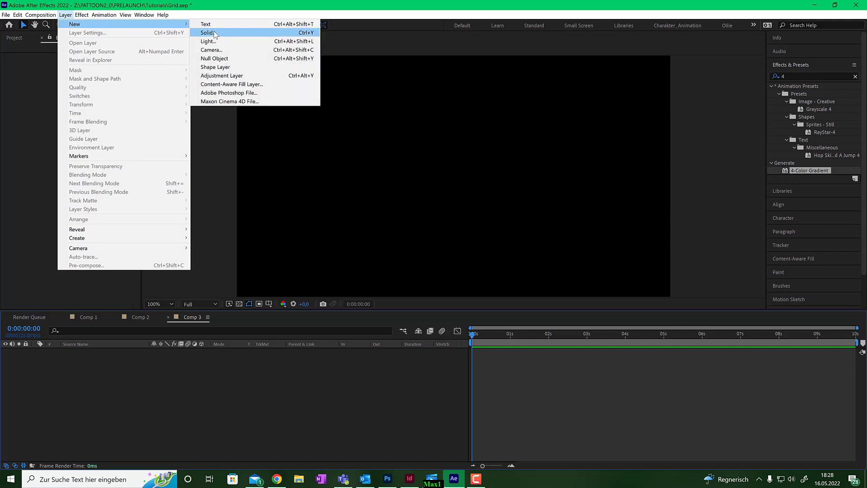
pyautogui.click(208, 32)
pyautogui.write('BG')
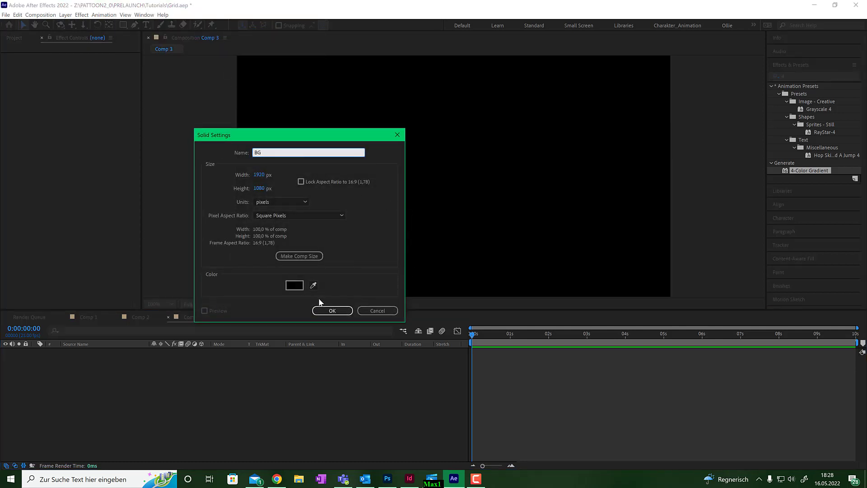
pyautogui.click(314, 260)
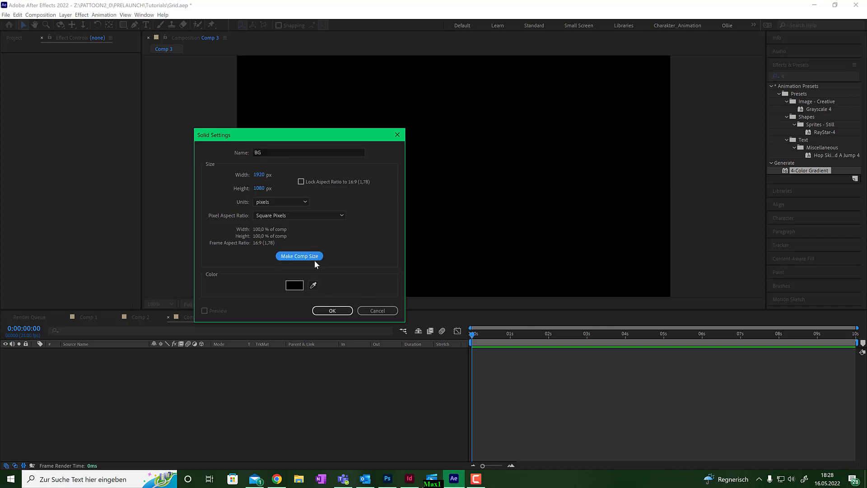
pyautogui.click(337, 312)
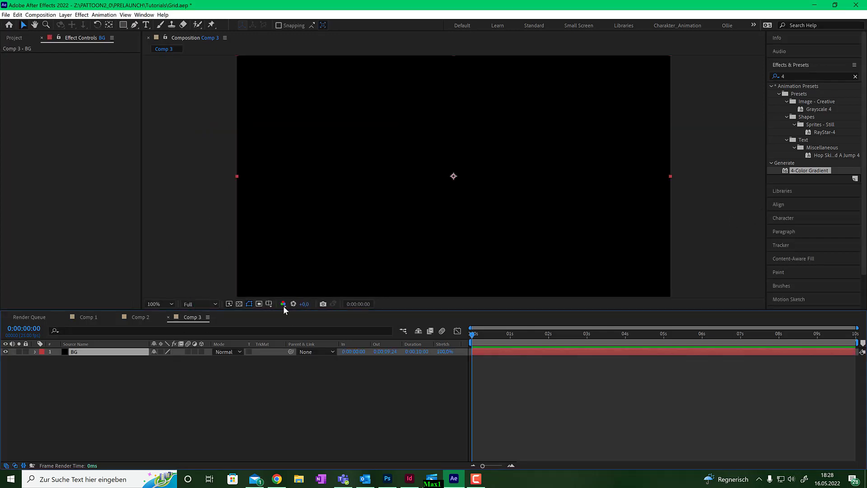
# Apply the 4-Color Gradient effect to the BG layer and set Color 1 to dark orange 854903.
pyautogui.click(801, 74)
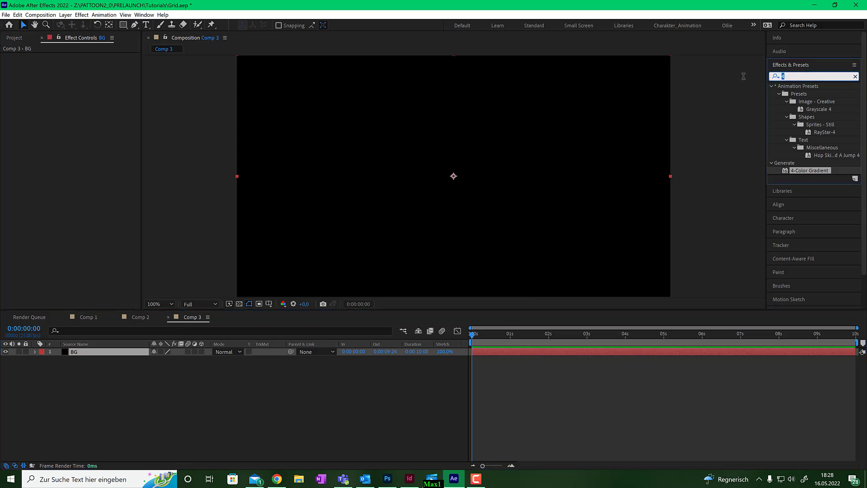
pyautogui.moveTo(812, 170); pyautogui.dragTo(499, 201)
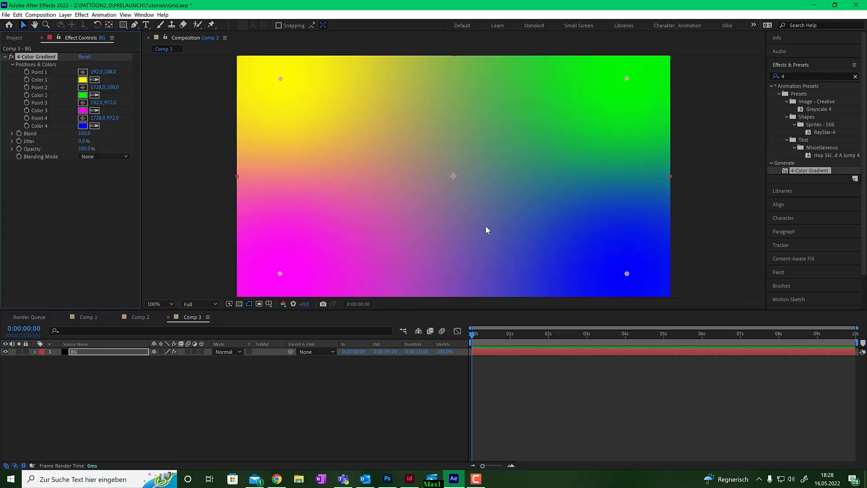
pyautogui.click(82, 80)
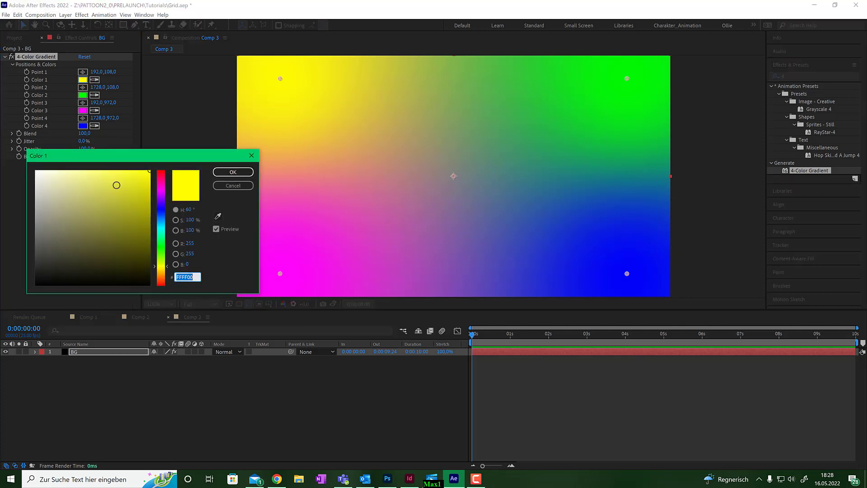
pyautogui.click(161, 268)
pyautogui.moveTo(163, 271); pyautogui.dragTo(162, 275)
pyautogui.moveTo(140, 241)
pyautogui.mouseDown()
pyautogui.moveTo(131, 223)
pyautogui.moveTo(143, 233)
pyautogui.moveTo(149, 224)
pyautogui.mouseUp()
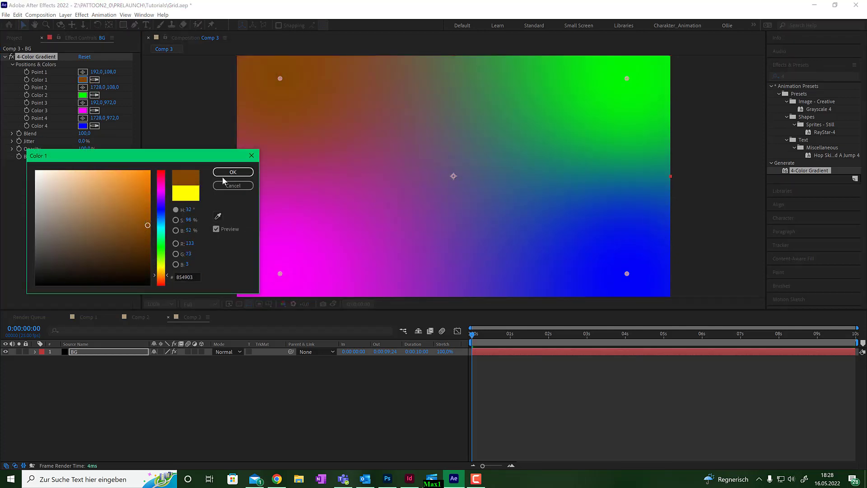
pyautogui.click(226, 173)
# Sample Color 1's dark orange for the gradient's Color 4, and make Color 3 and Color 2 black.
pyautogui.click(94, 126)
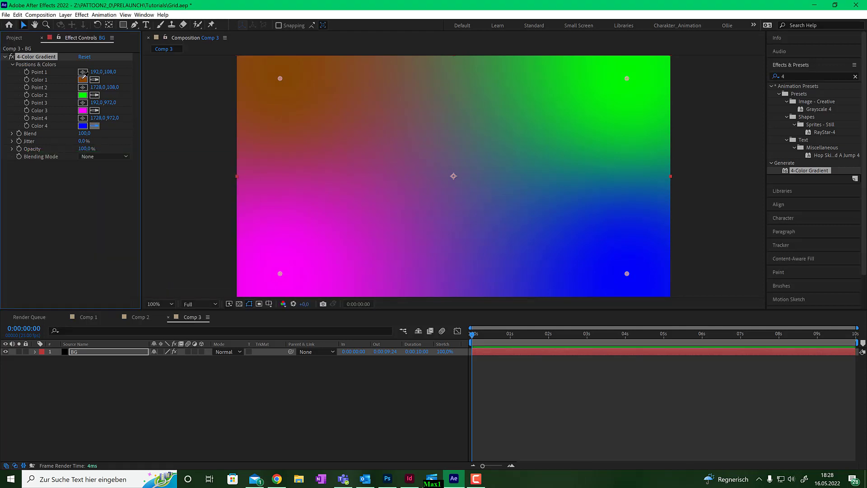
pyautogui.click(82, 79)
pyautogui.click(82, 110)
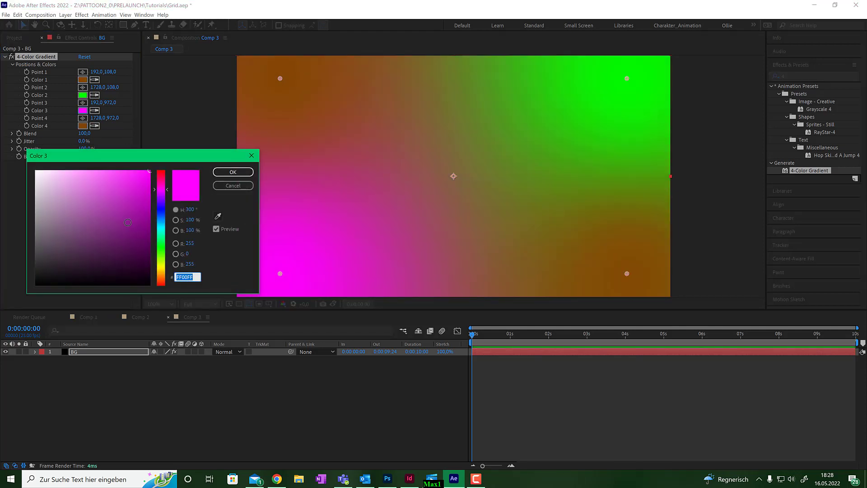
pyautogui.moveTo(128, 223); pyautogui.dragTo(26, 295)
pyautogui.click(233, 172)
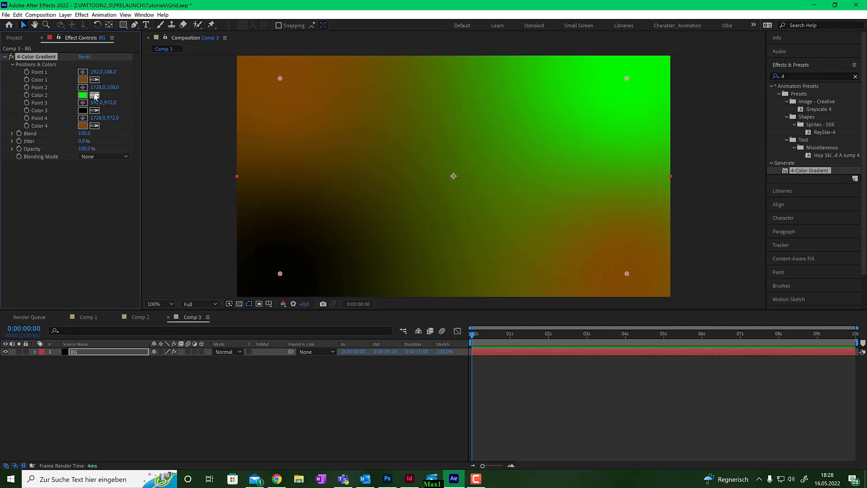
pyautogui.click(94, 96)
pyautogui.click(83, 110)
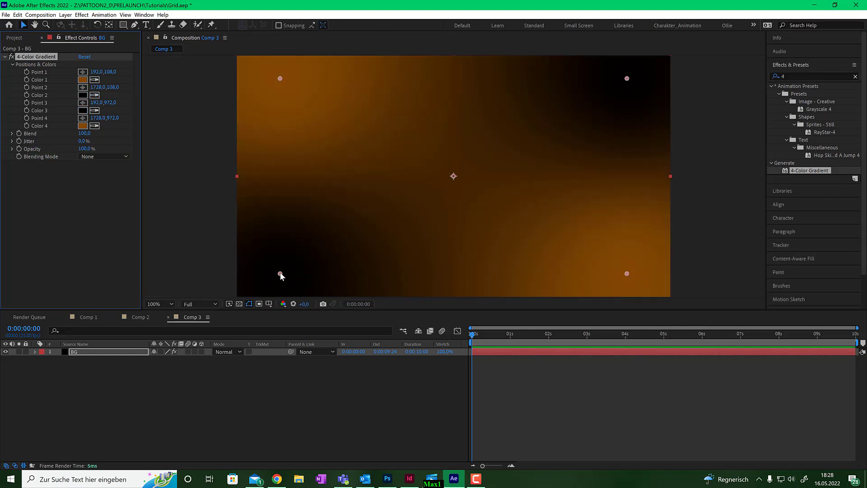
# Reposition the gradient points: Point 3 to about 75,1055, Point 2 to 1754,132, Point 1 to -248,-164 and Point 4 to 2186,1152.
pyautogui.moveTo(280, 275); pyautogui.dragTo(255, 293)
pyautogui.press(',')
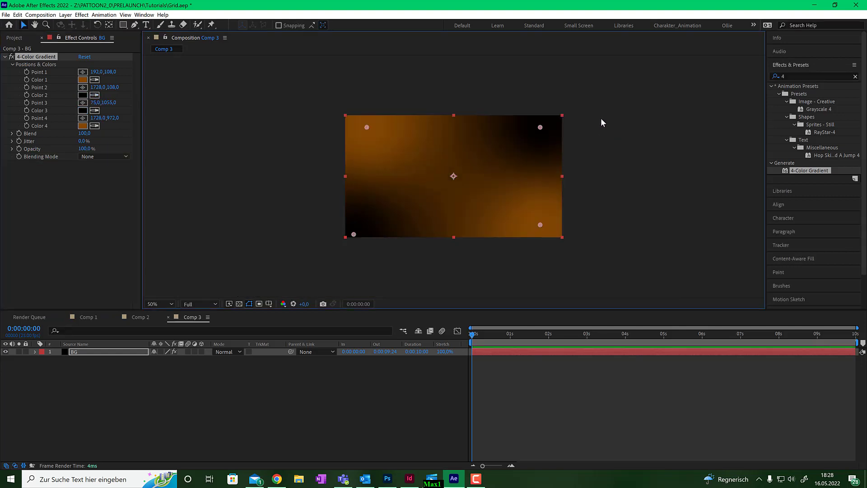
pyautogui.moveTo(541, 127)
pyautogui.mouseDown()
pyautogui.moveTo(559, 120)
pyautogui.moveTo(543, 130)
pyautogui.mouseUp()
pyautogui.moveTo(366, 127); pyautogui.dragTo(318, 96)
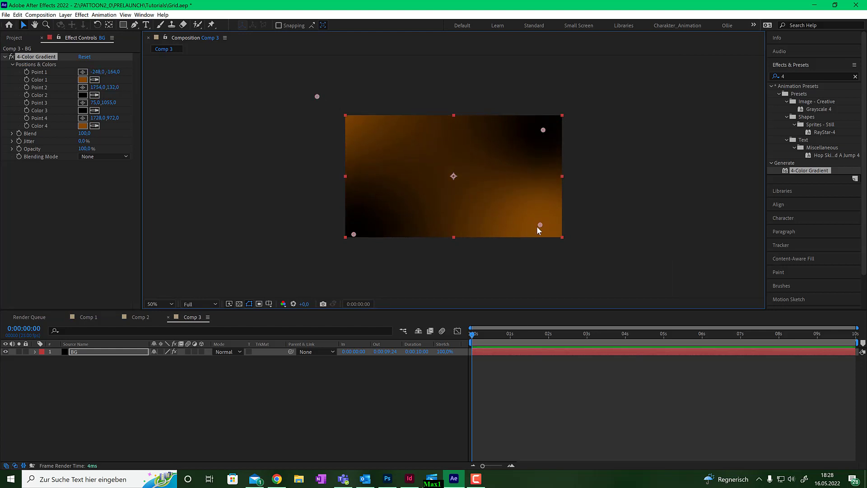
pyautogui.moveTo(538, 228); pyautogui.dragTo(590, 244)
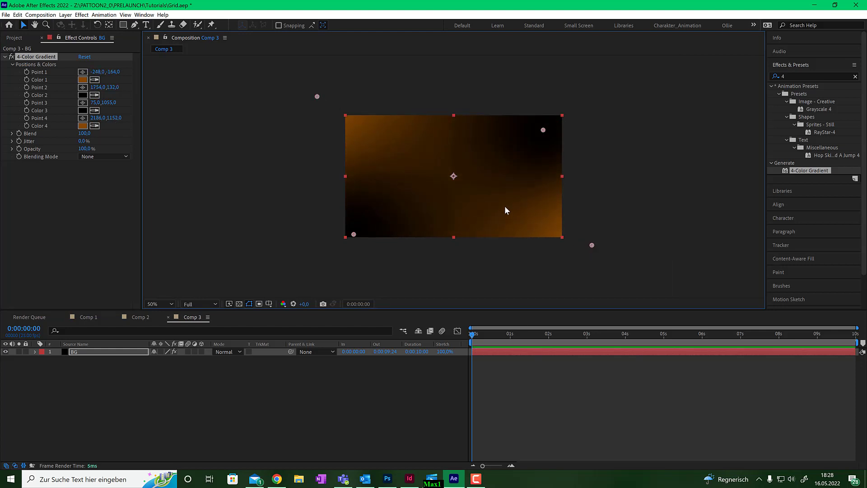
pyautogui.press('.')
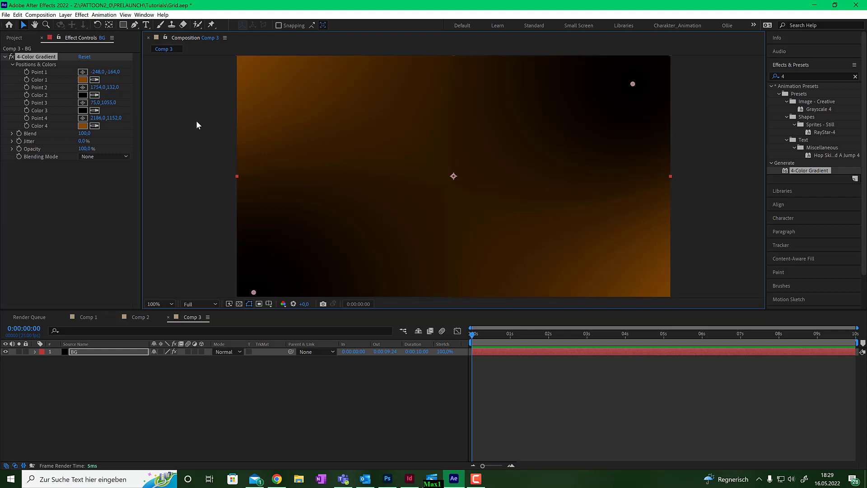
# Add a second black solid layer named Rings at composition size.
pyautogui.click(65, 14)
pyautogui.moveTo(76, 25)
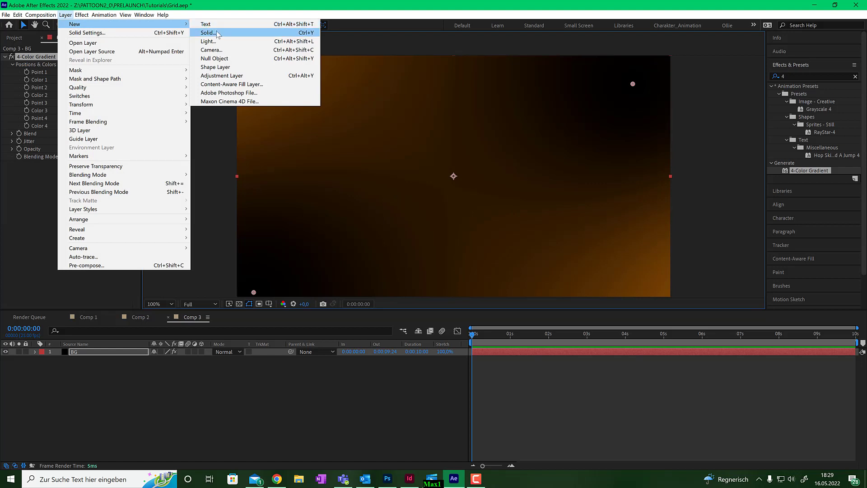
pyautogui.click(208, 32)
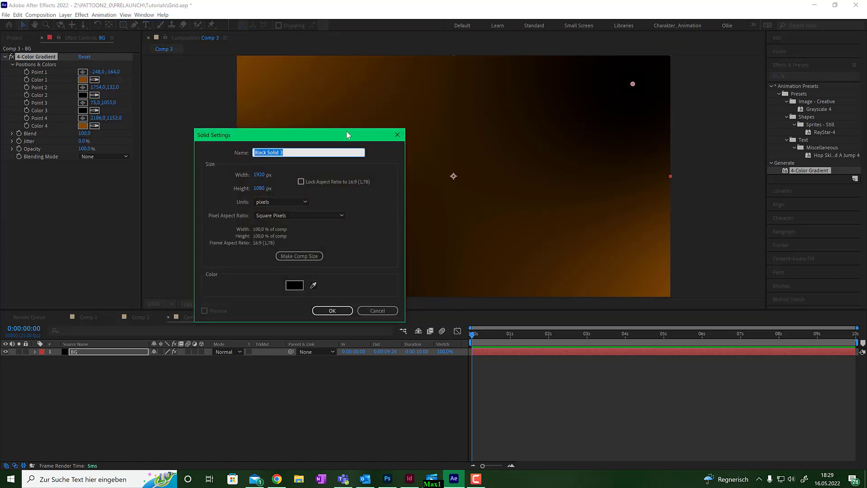
pyautogui.write('Rings')
pyautogui.click(308, 256)
pyautogui.click(332, 311)
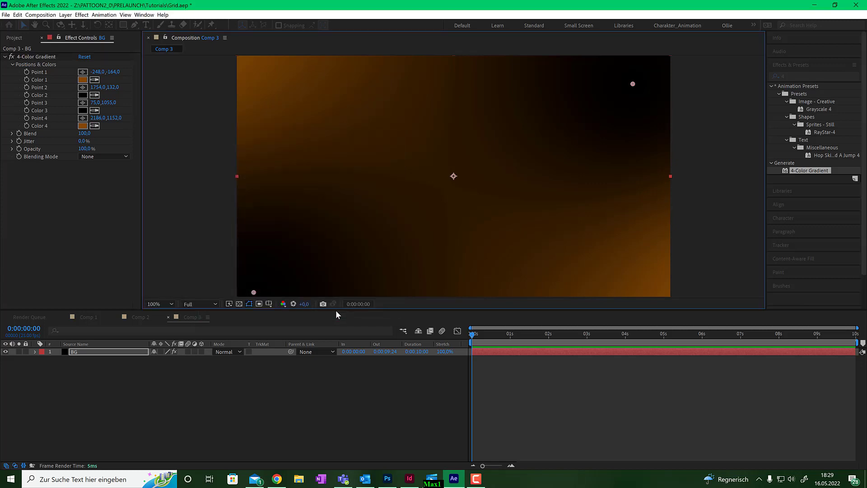
# Search the effects for "pattoon" and apply the Pattoon effect to the Rings layer.
pyautogui.click(795, 76)
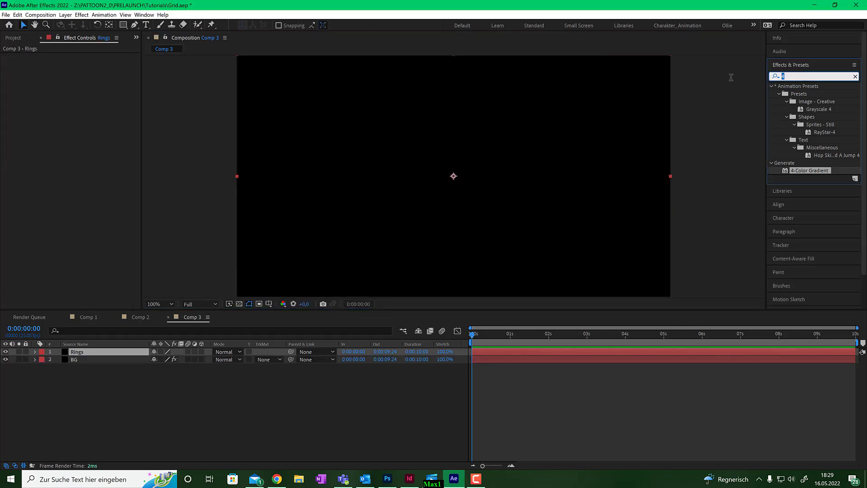
pyautogui.write('pattoon')
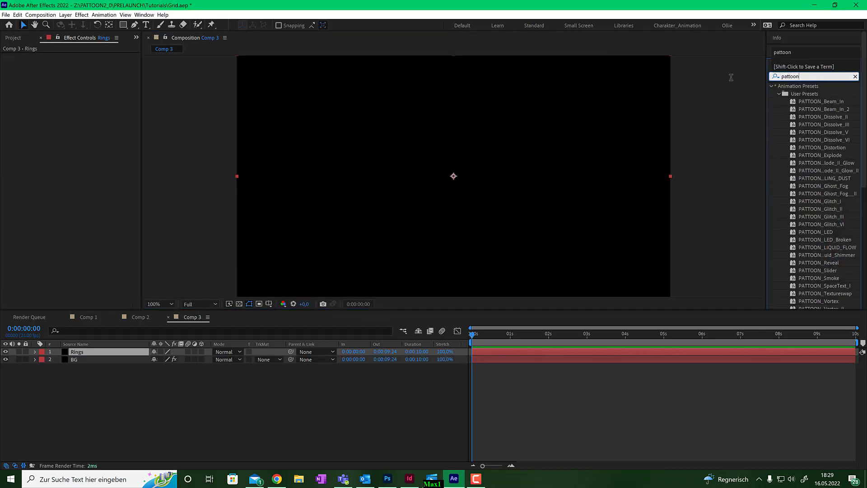
pyautogui.scroll(-5, 785, 120)
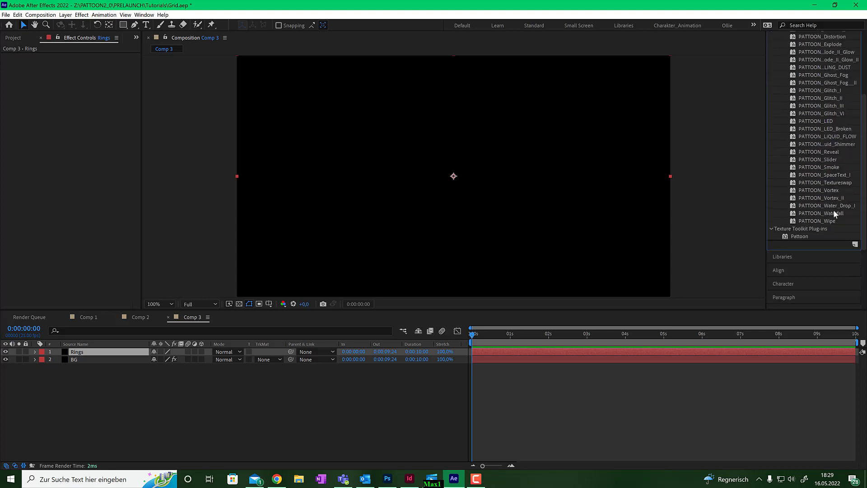
pyautogui.moveTo(799, 236); pyautogui.dragTo(497, 202)
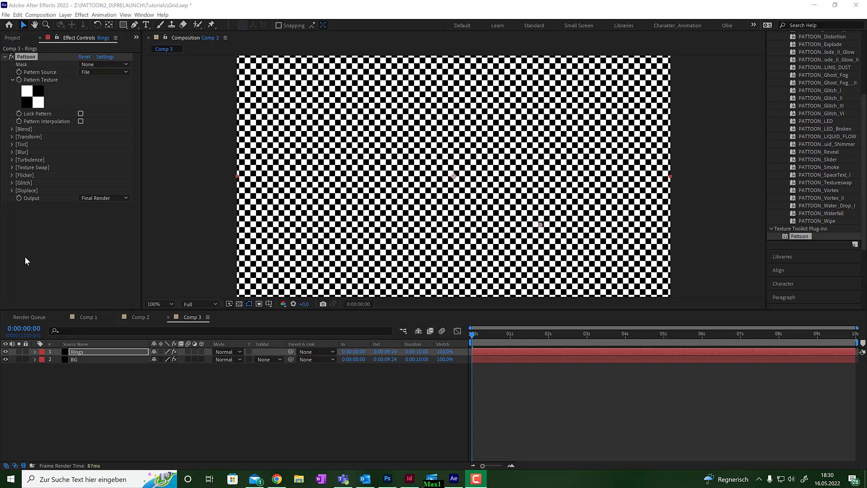
# Choose the orange-brown bark texture from the [Pattoon] Topical folder as the Pattoon pattern texture.
pyautogui.click(37, 97)
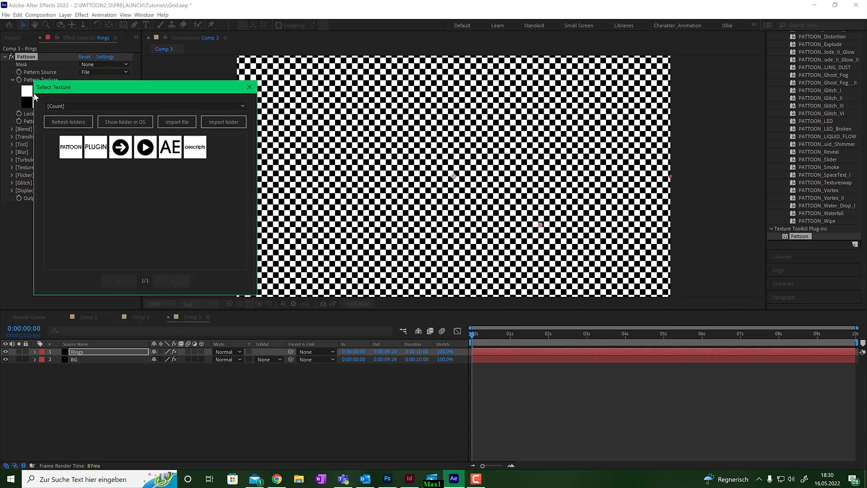
pyautogui.click(110, 105)
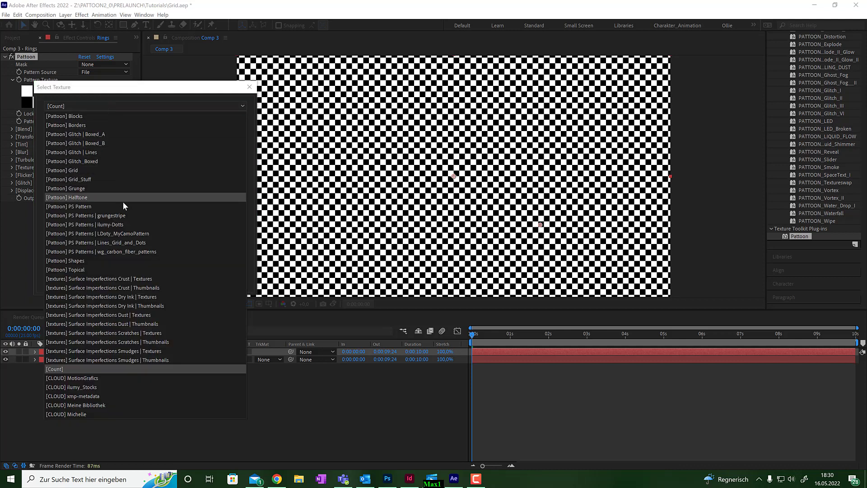
pyautogui.click(129, 264)
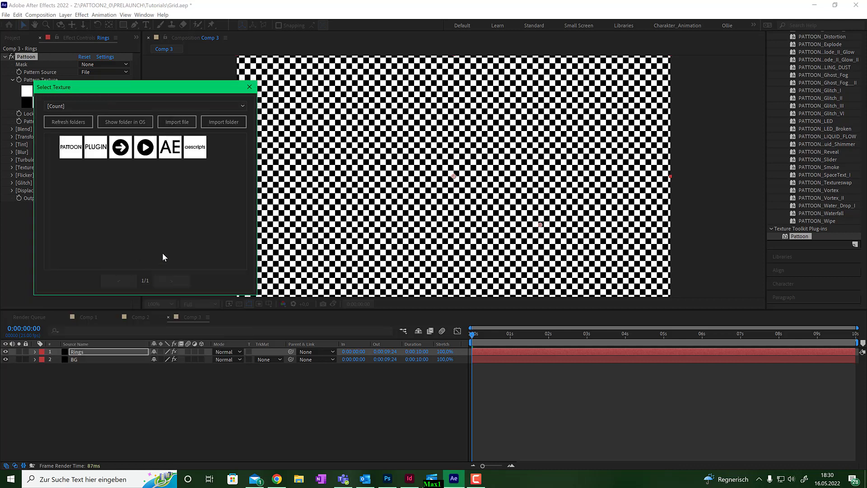
pyautogui.press('Down')
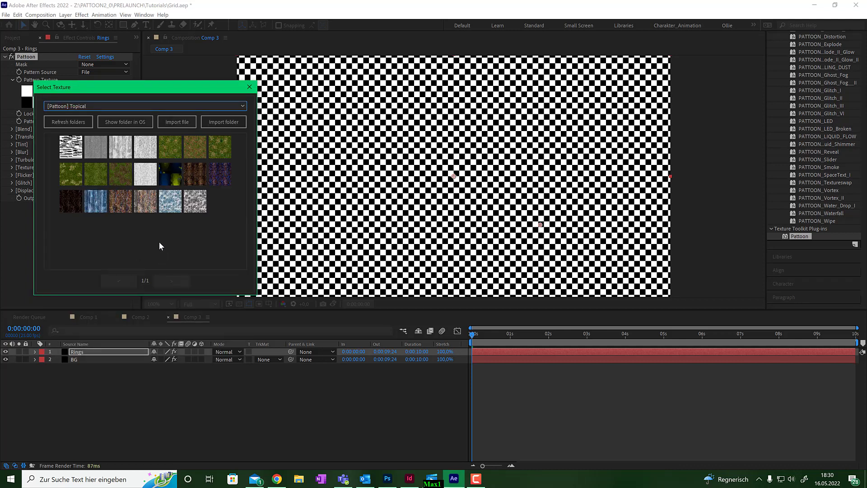
pyautogui.click(120, 203)
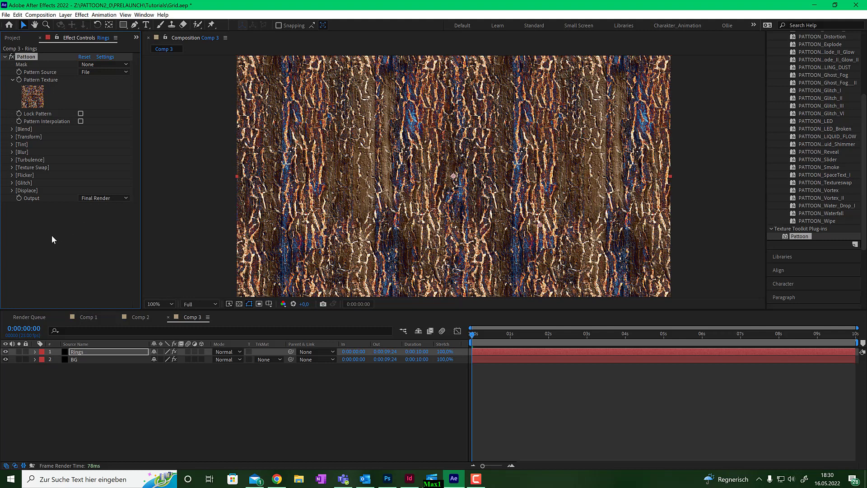
# Activate Pattoon's Displace with progress at 100% and set Displace Intensity to From Turbulence.
pyautogui.click(12, 191)
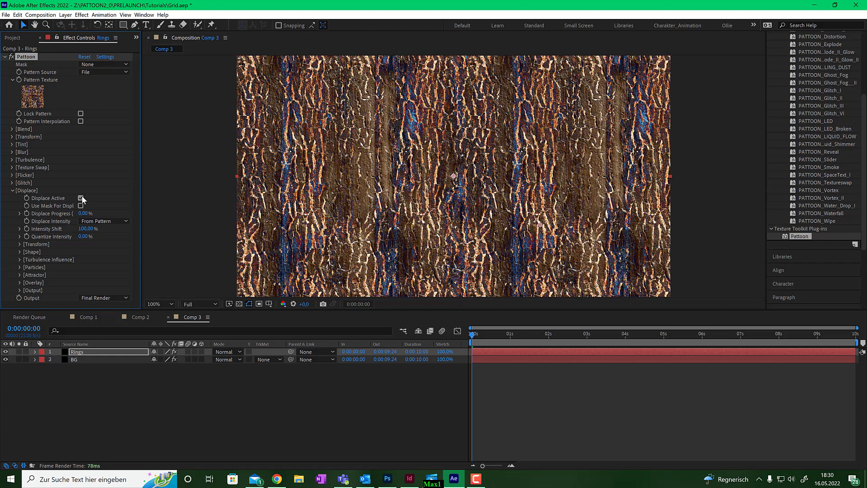
pyautogui.moveTo(84, 213); pyautogui.dragTo(176, 206)
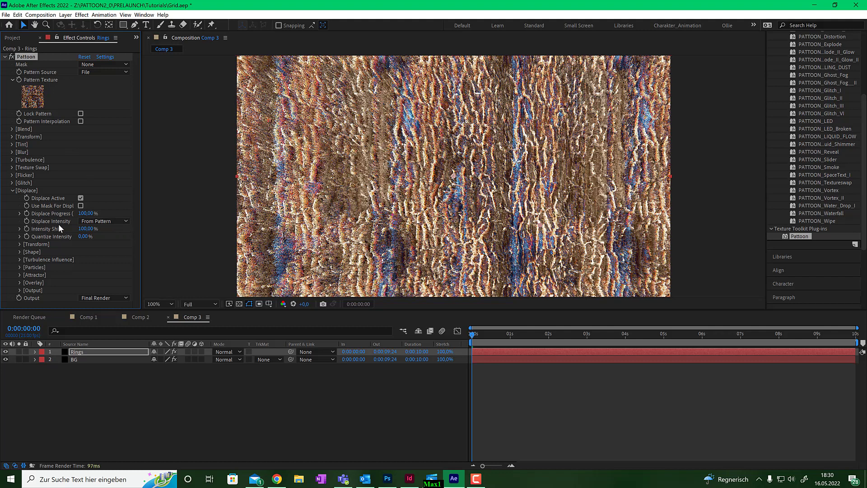
pyautogui.click(108, 221)
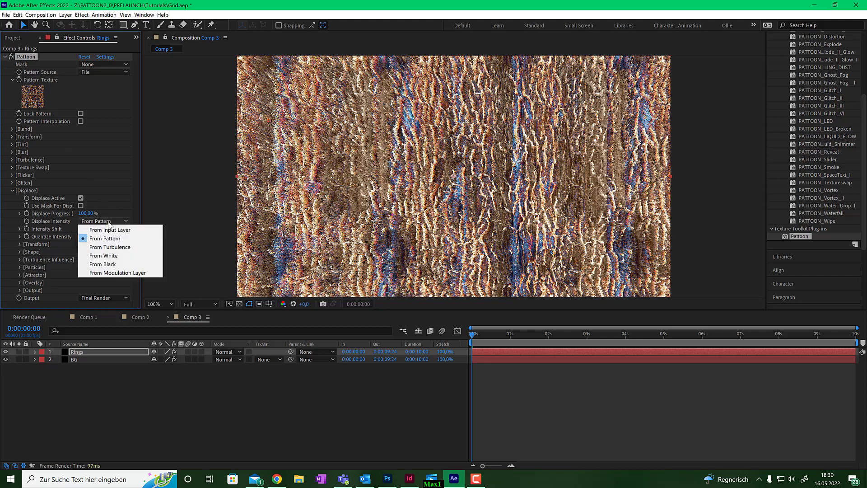
pyautogui.click(115, 247)
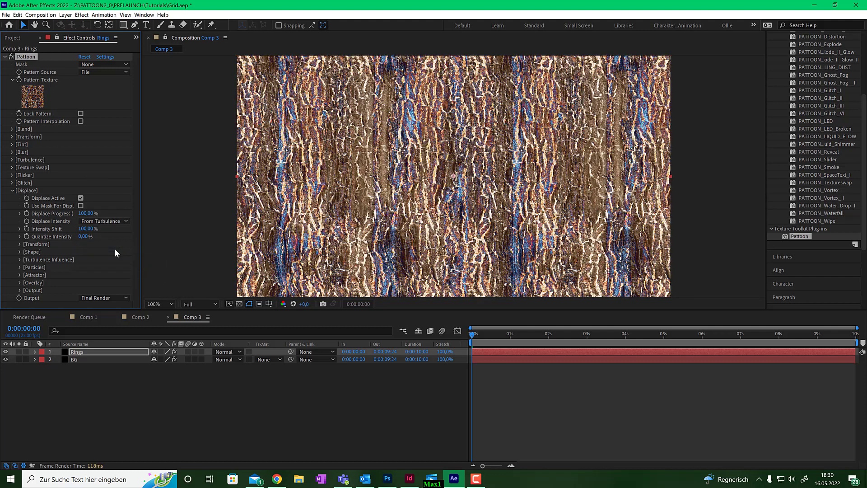
# In Pattoon's Displace Transform group, set Distance End to 58 and place the direction center near the frame's middle at about 924, 530.
pyautogui.click(19, 244)
pyautogui.scroll(-3, 24, 245)
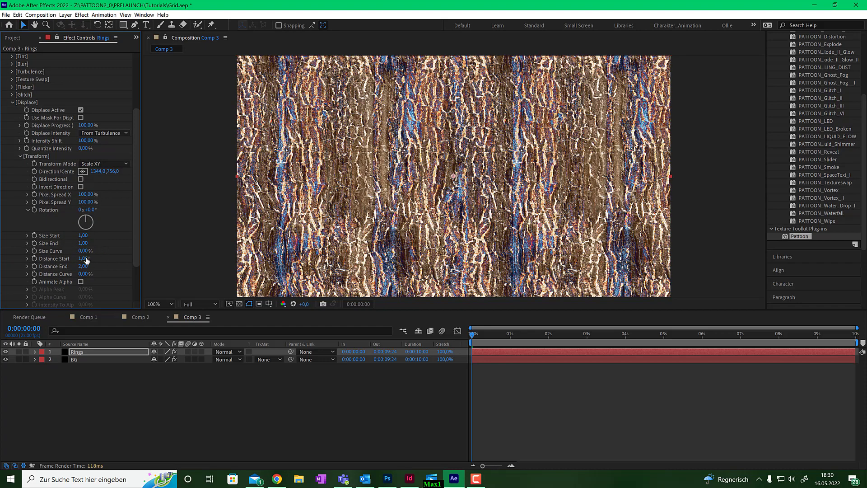
pyautogui.moveTo(87, 270); pyautogui.dragTo(106, 261)
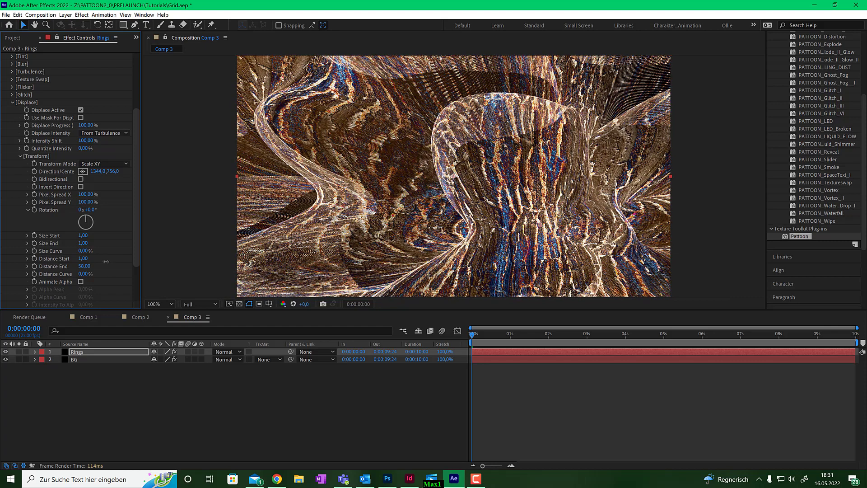
pyautogui.click(83, 171)
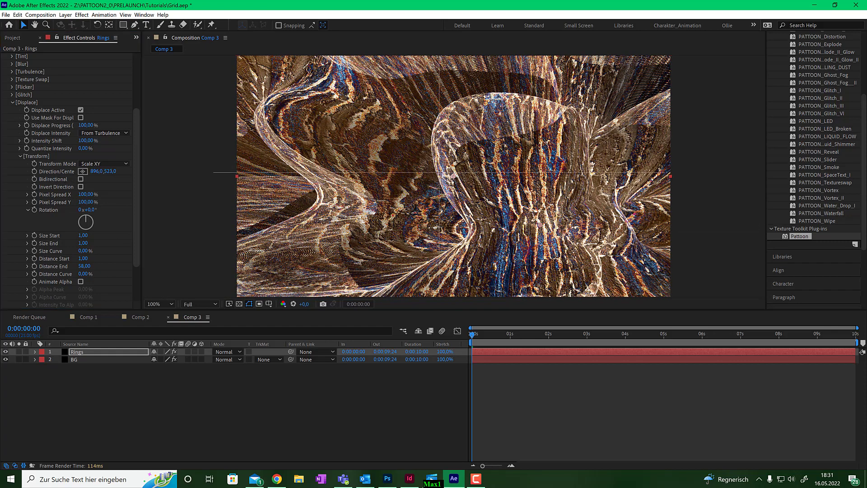
pyautogui.click(445, 175)
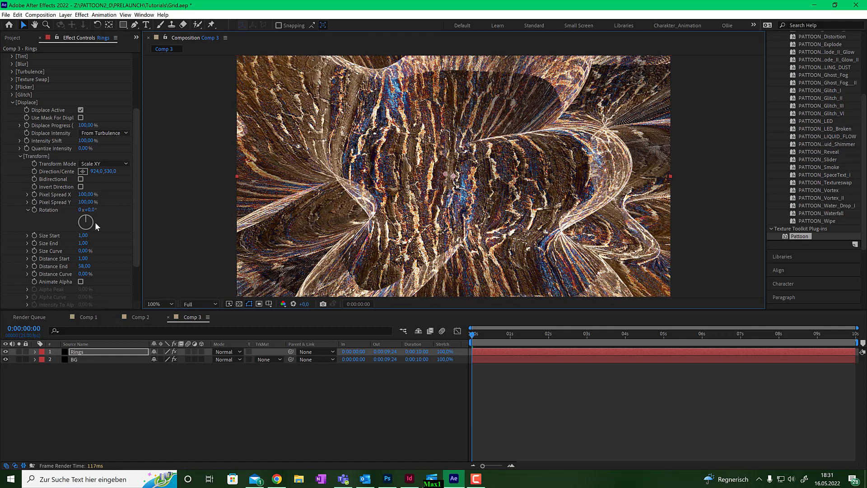
# Set Pattoon's Turbulence algorithm to Noise with a frequency of 57 Hz.
pyautogui.scroll(1, 73, 115)
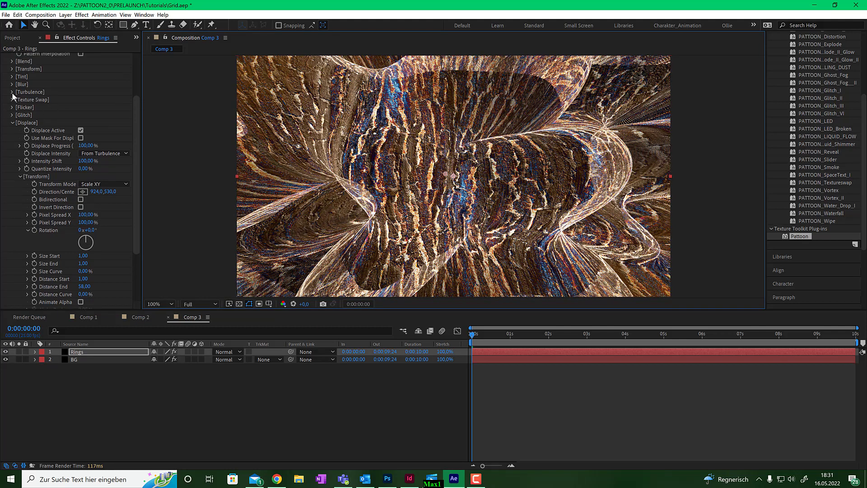
pyautogui.click(12, 92)
pyautogui.click(84, 121)
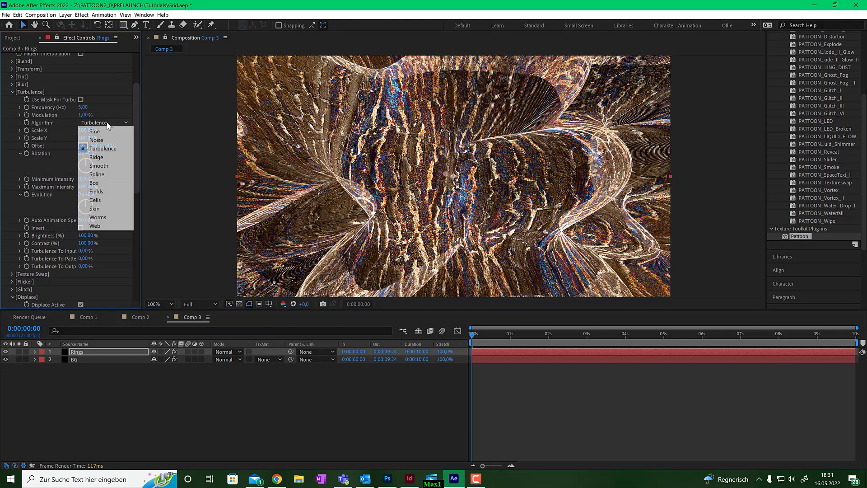
pyautogui.click(109, 137)
pyautogui.click(84, 107)
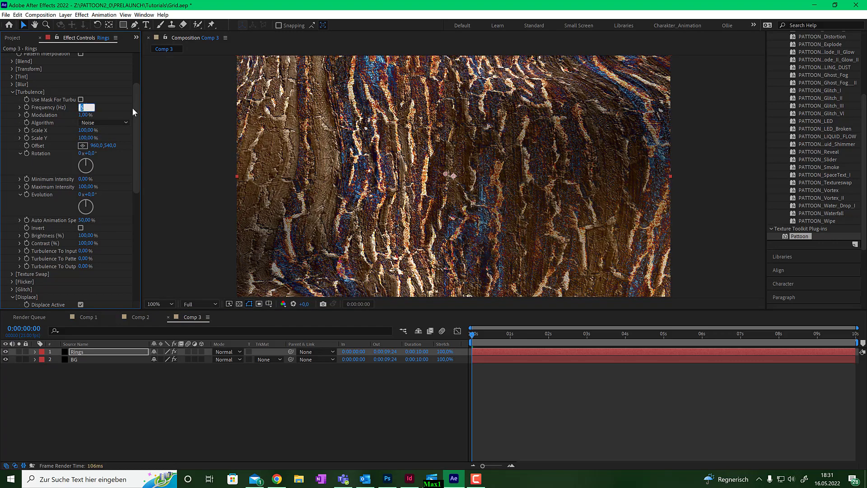
pyautogui.write('57')
pyautogui.press('Return')
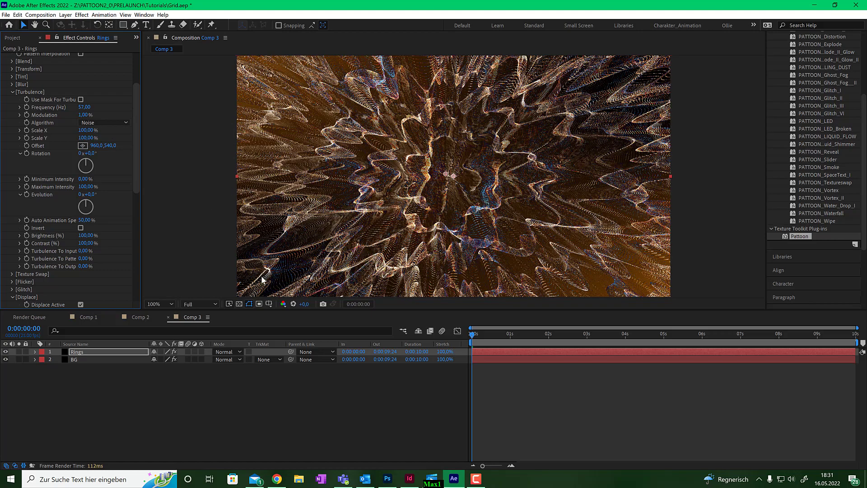
# Slow the turbulence by setting its Auto Animation Speed to 0.5% and preview the motion from the start.
pyautogui.moveTo(481, 335)
pyautogui.mouseDown()
pyautogui.moveTo(530, 336)
pyautogui.moveTo(470, 335)
pyautogui.mouseUp()
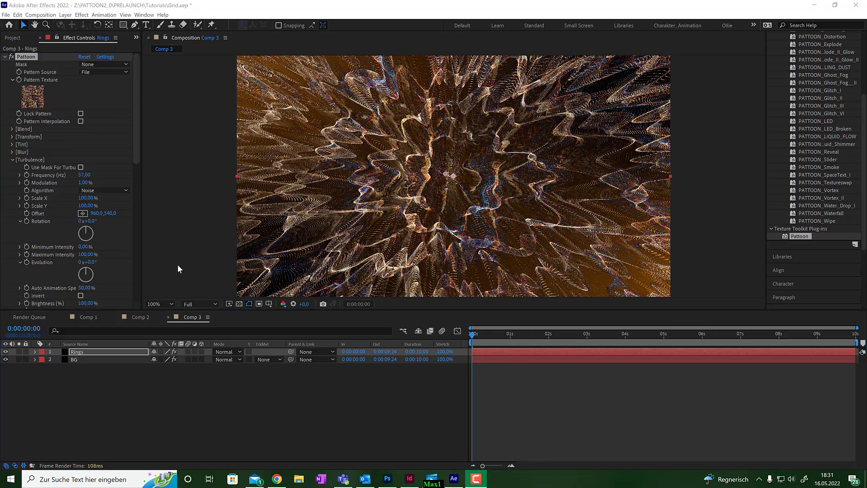
pyautogui.moveTo(481, 338); pyautogui.dragTo(530, 333)
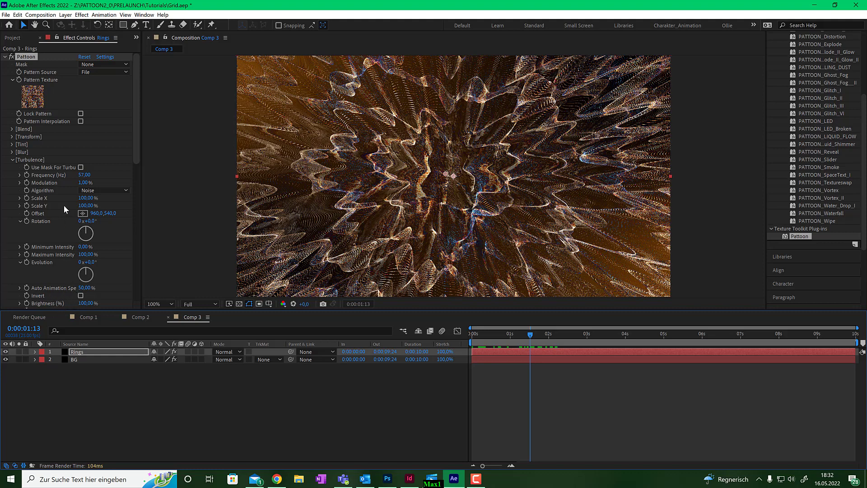
pyautogui.scroll(-1, 71, 218)
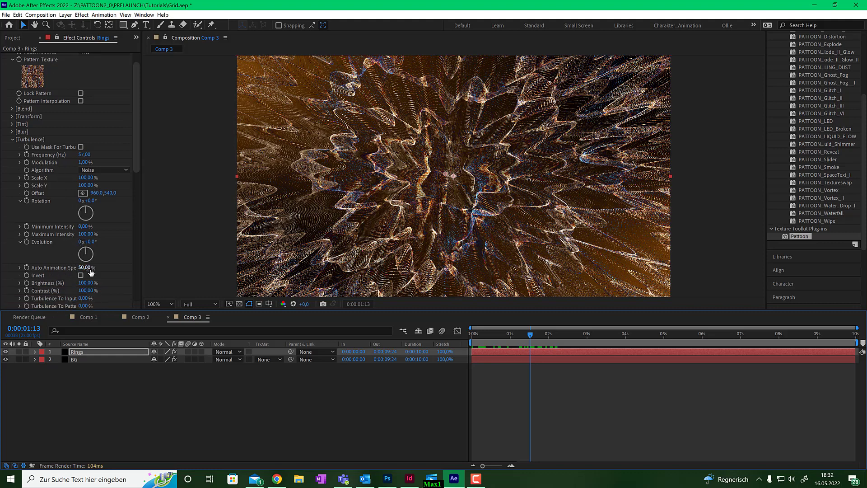
pyautogui.click(85, 268)
pyautogui.write('0,5')
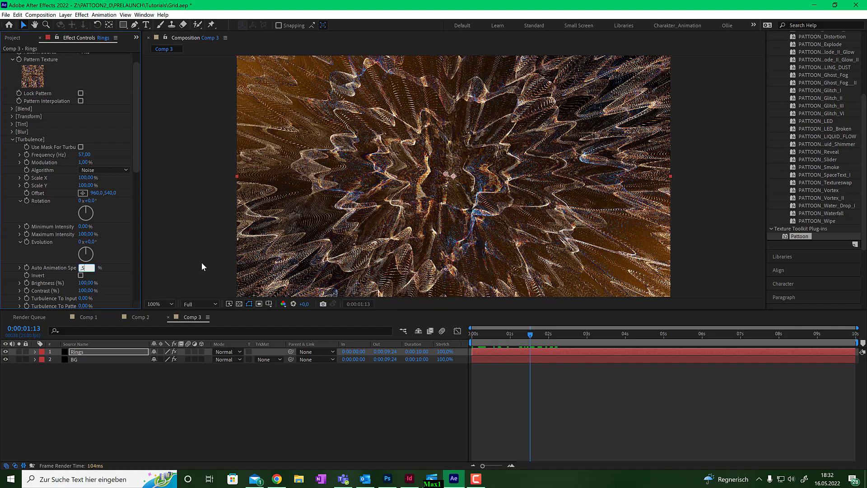
pyautogui.press('Return')
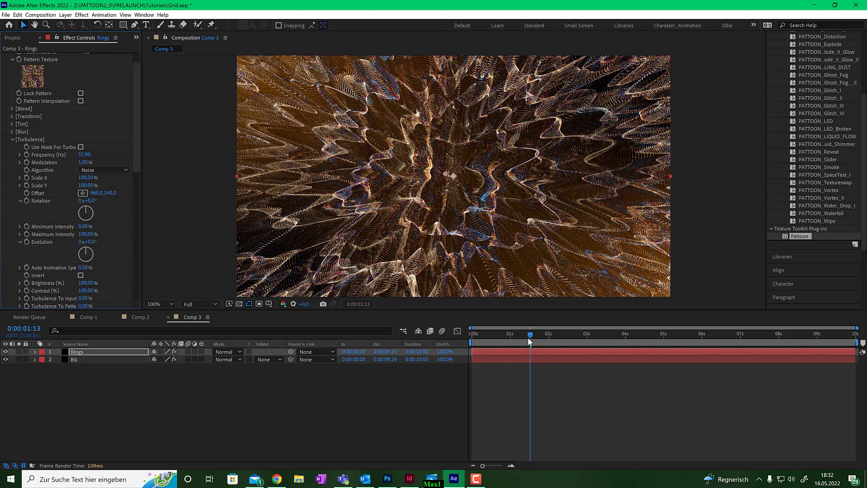
pyautogui.moveTo(529, 336); pyautogui.dragTo(454, 335)
pyautogui.press('space')
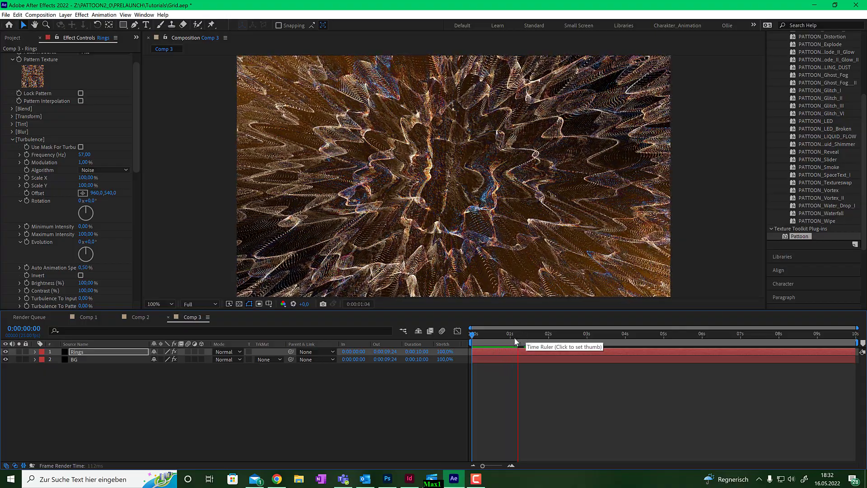
pyautogui.moveTo(497, 336)
pyautogui.mouseDown()
pyautogui.moveTo(482, 337)
pyautogui.moveTo(511, 336)
pyautogui.moveTo(502, 336)
pyautogui.mouseUp()
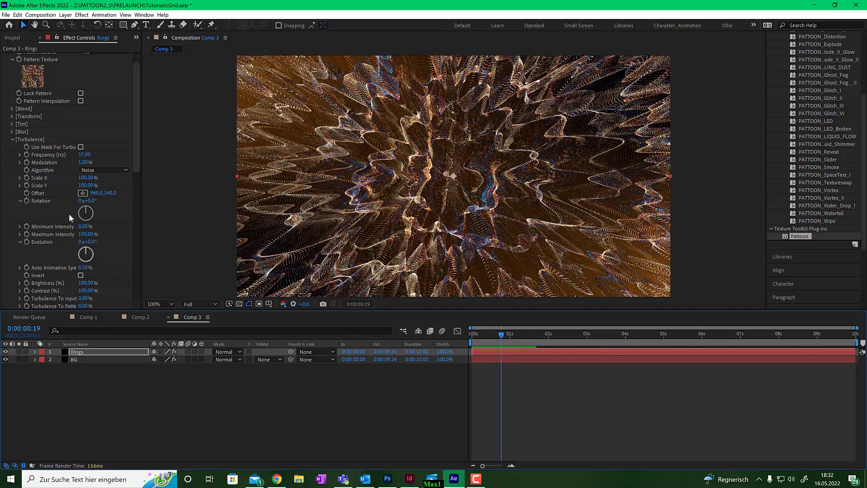
# Set Distance End in the Displace Transform group to 400.
pyautogui.scroll(-5, 71, 213)
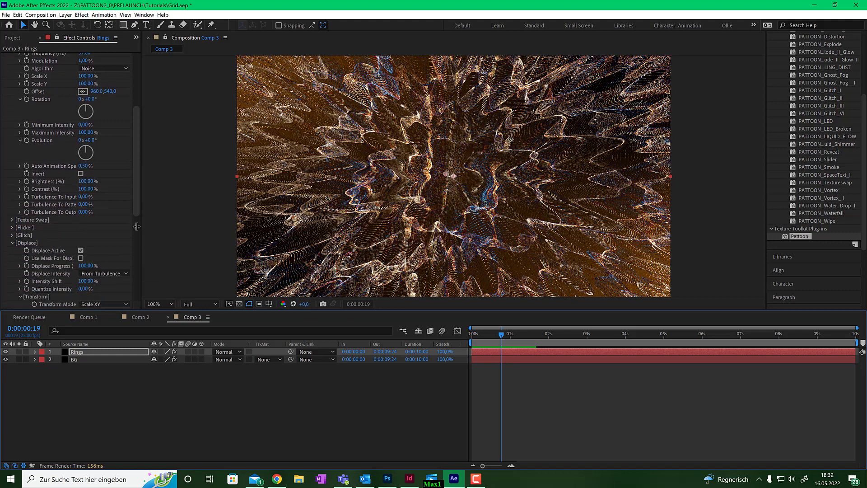
pyautogui.scroll(-5, 90, 241)
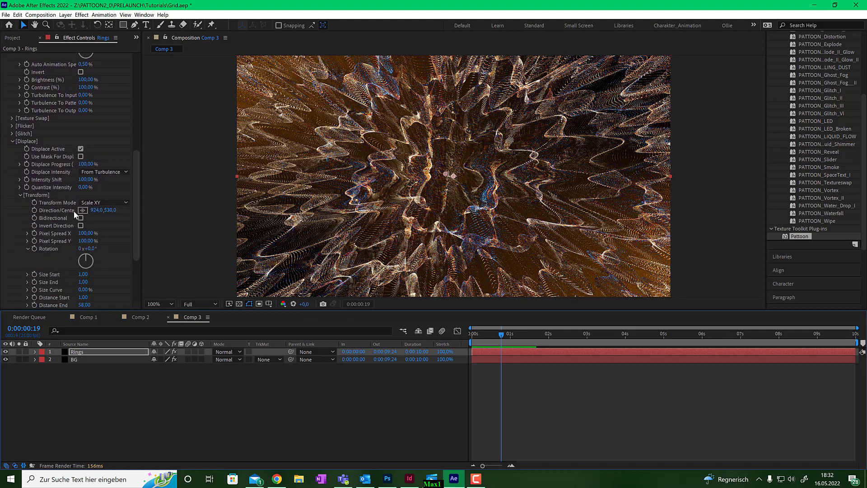
pyautogui.scroll(-3, 77, 217)
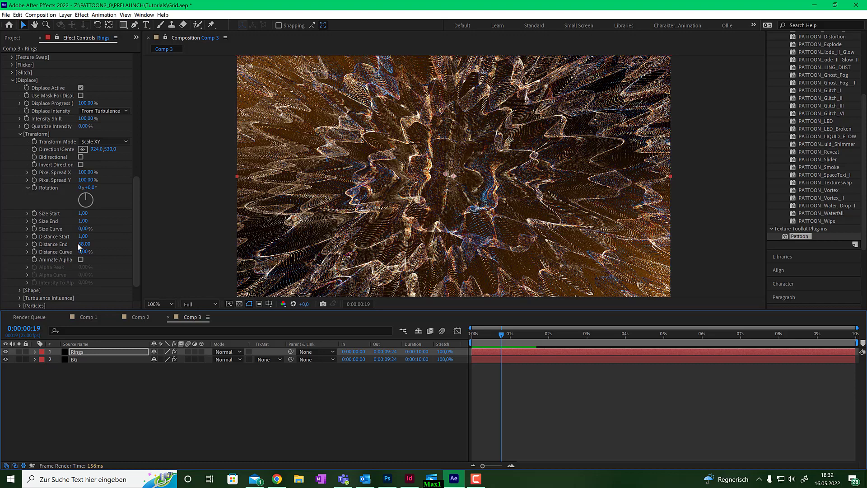
pyautogui.click(83, 244)
pyautogui.write('400')
pyautogui.press('Return')
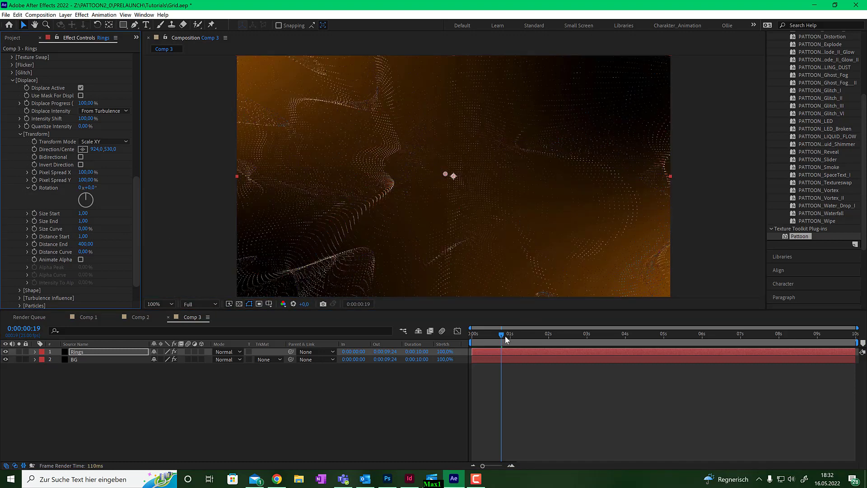
# Play the animation from the start and examine the scattered pixels up close in the composition.
pyautogui.moveTo(502, 335); pyautogui.dragTo(458, 335)
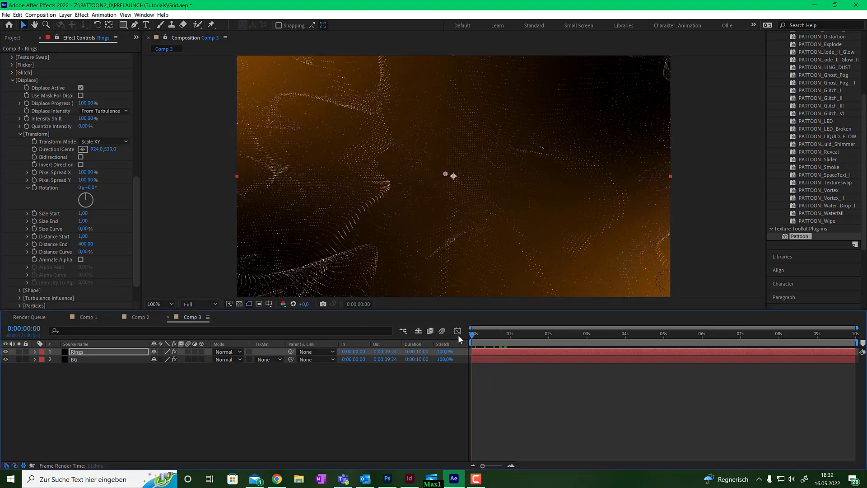
pyautogui.press('space')
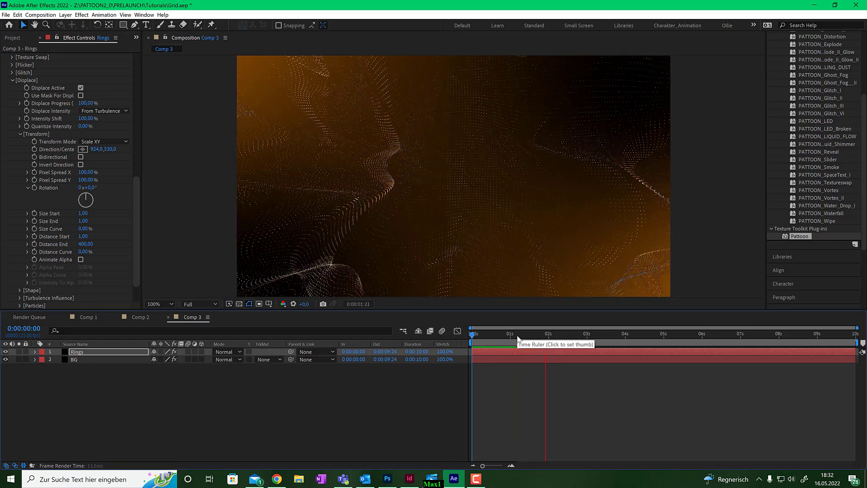
pyautogui.press('space')
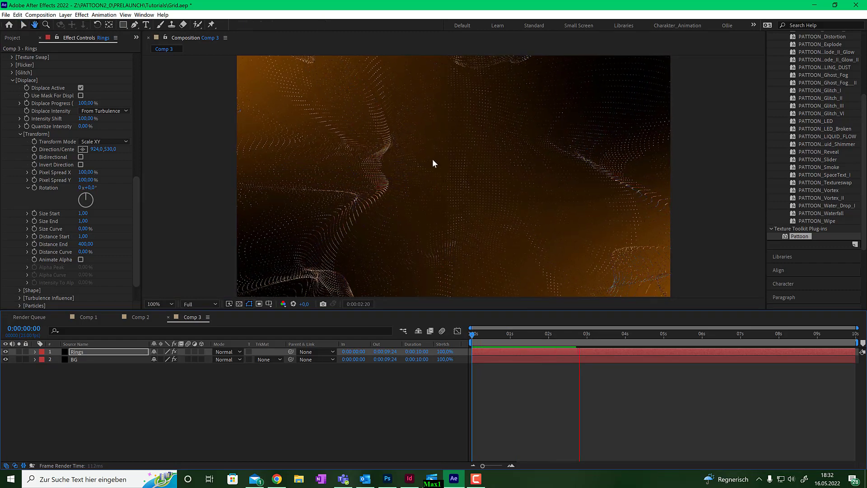
pyautogui.scroll(4, 411, 177)
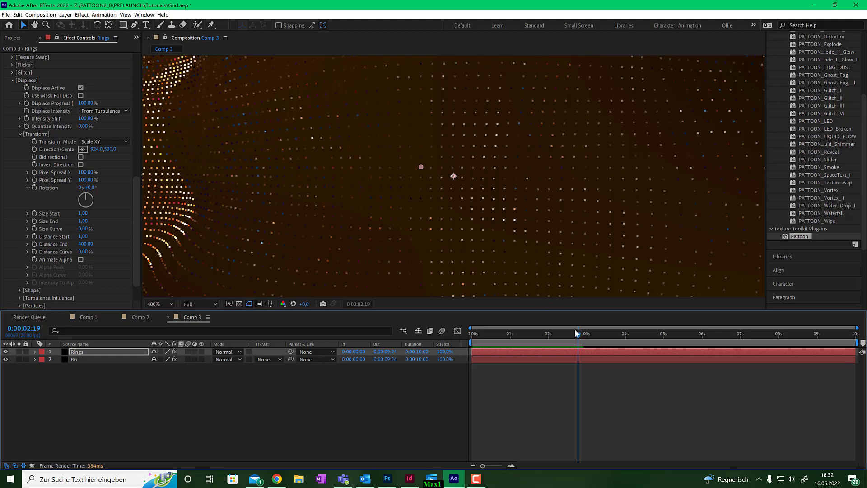
pyautogui.moveTo(575, 333); pyautogui.dragTo(530, 335)
pyautogui.scroll(-6, 493, 182)
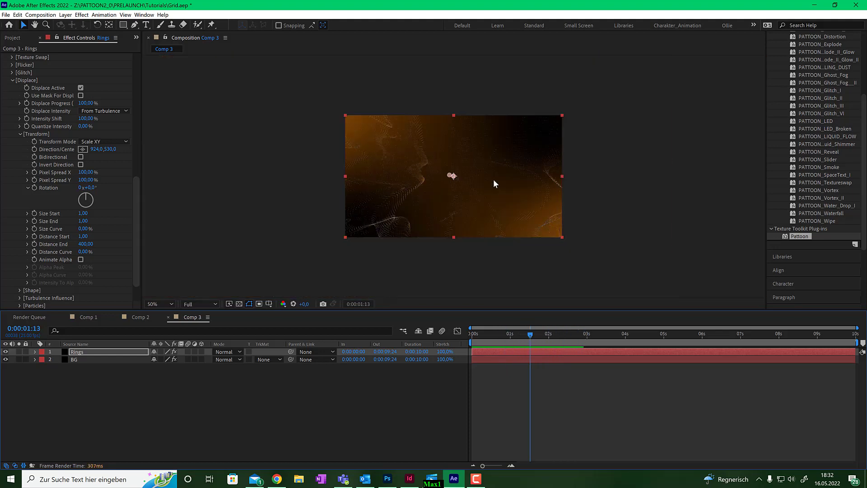
pyautogui.scroll(2, 470, 174)
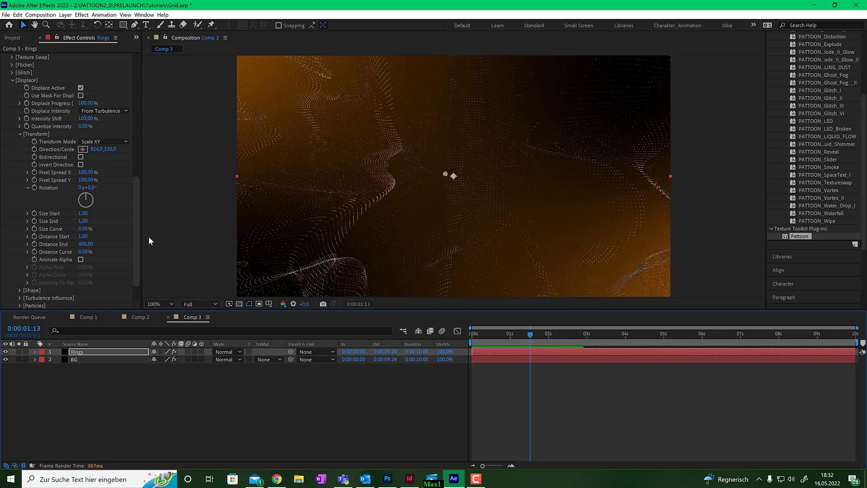
# Choose the medium-thin white ring as the Pixel Shape in Pattoon's Displace Shape group.
pyautogui.scroll(-2, 139, 218)
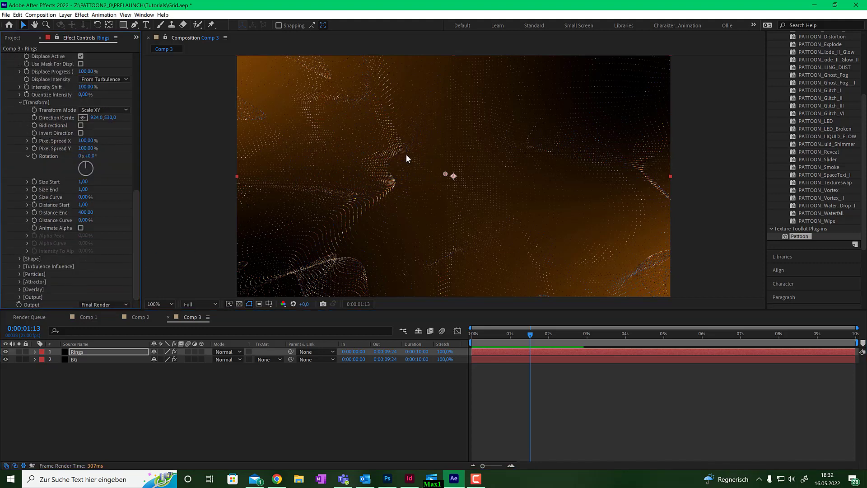
pyautogui.click(19, 259)
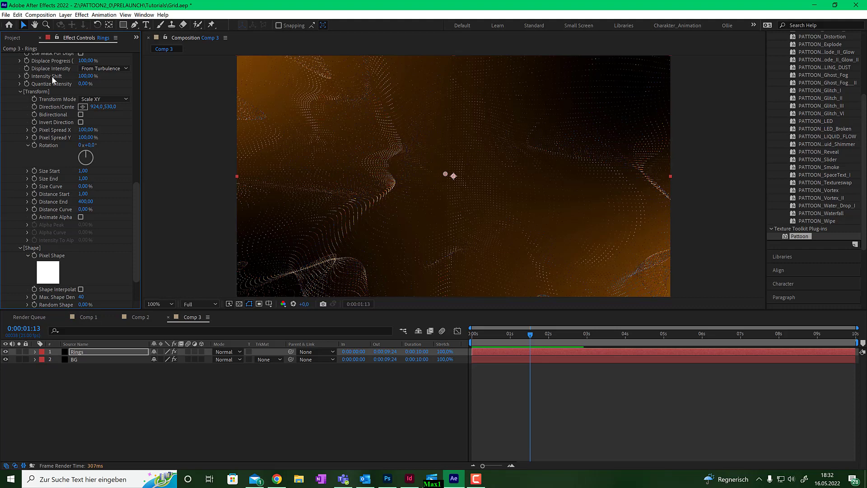
pyautogui.click(51, 272)
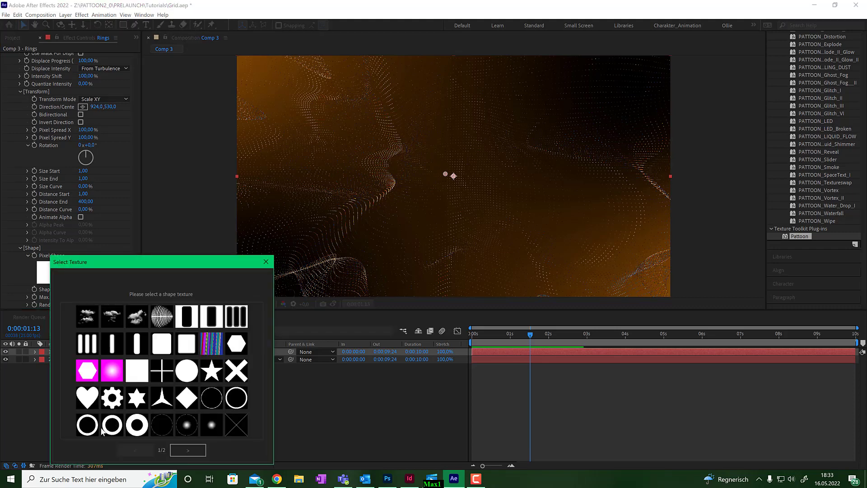
pyautogui.click(86, 430)
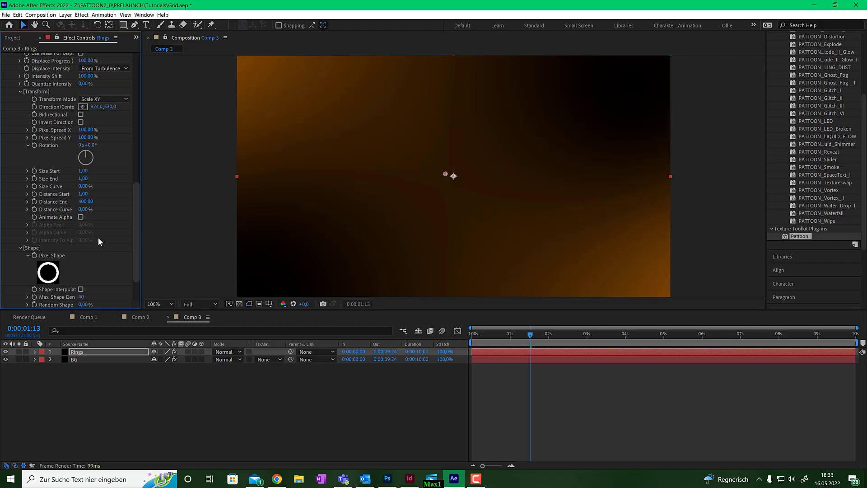
# Set Size End in the Displace Transform group to 36 and scrub back to the start of the timeline.
pyautogui.click(83, 179)
pyautogui.write('36')
pyautogui.press('Return')
pyautogui.moveTo(532, 337); pyautogui.dragTo(458, 331)
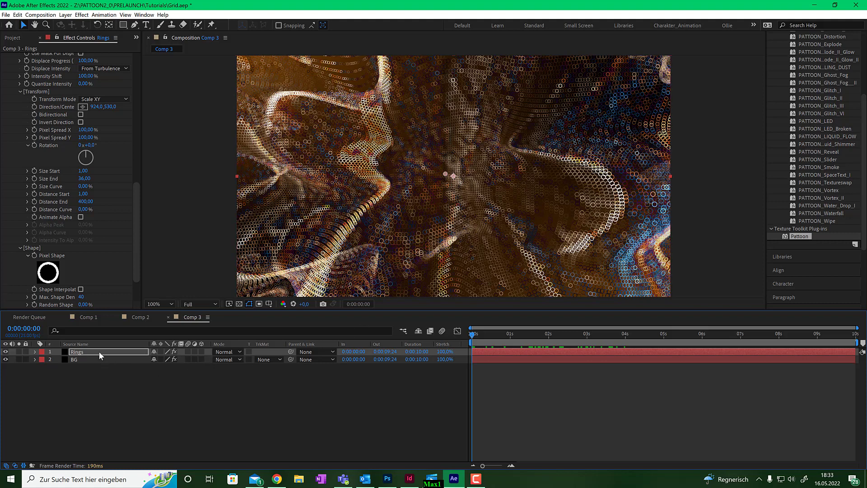
# Change the Rings layer's blending mode to Add and check the result at the start of the timeline.
pyautogui.press('Return')
pyautogui.click(221, 352)
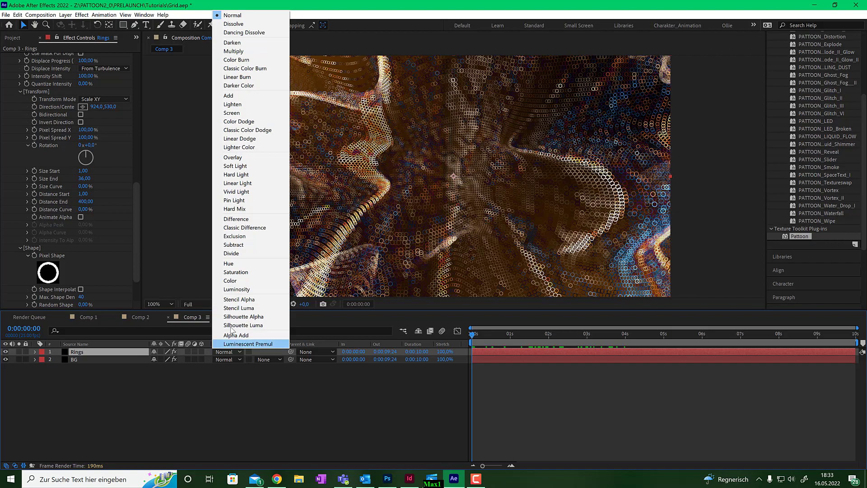
pyautogui.click(249, 96)
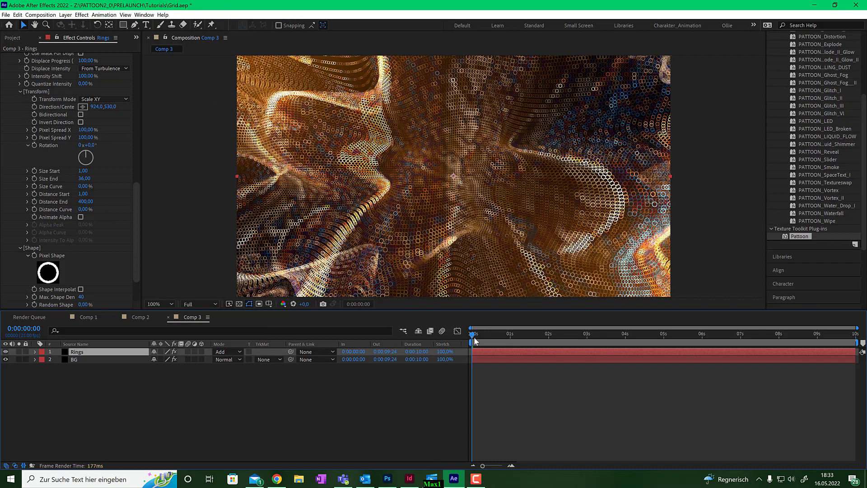
pyautogui.moveTo(473, 337)
pyautogui.mouseDown()
pyautogui.moveTo(537, 335)
pyautogui.moveTo(466, 333)
pyautogui.mouseUp()
# Replace the Pattoon pattern texture with the light grey-brown bark texture from the [Pattoon] Topical folder.
pyautogui.scroll(10, 39, 97)
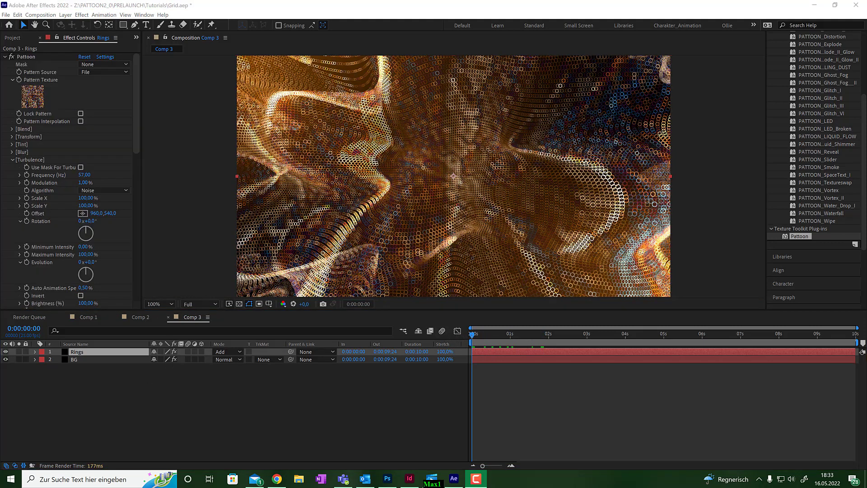
pyautogui.click(39, 97)
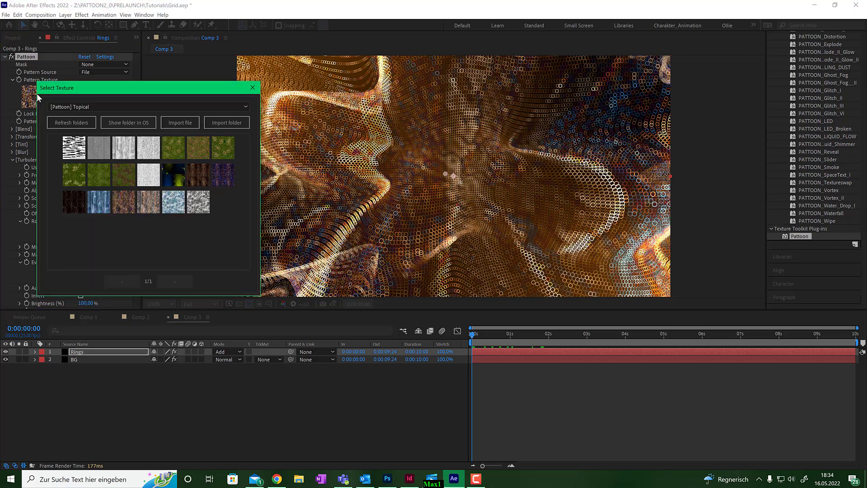
pyautogui.click(148, 202)
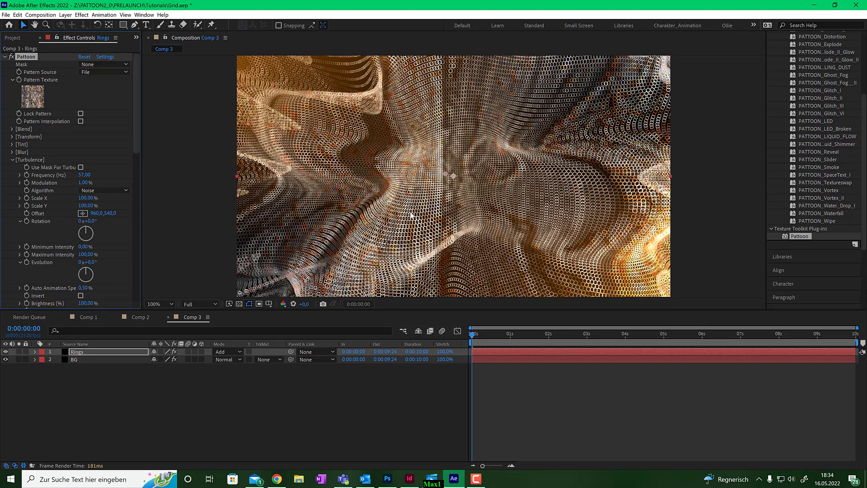
# Add a second Pattoon effect above the existing one on the Rings layer and rename it Mask.
pyautogui.press('F10')
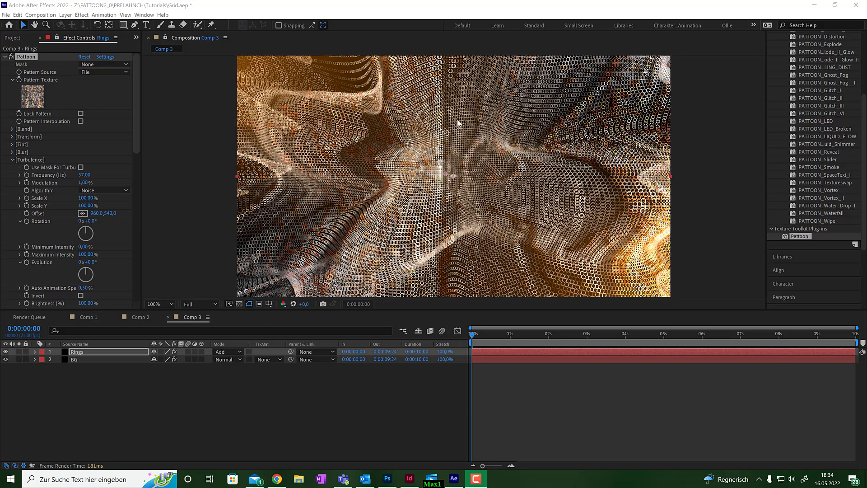
pyautogui.click(5, 59)
pyautogui.click(4, 57)
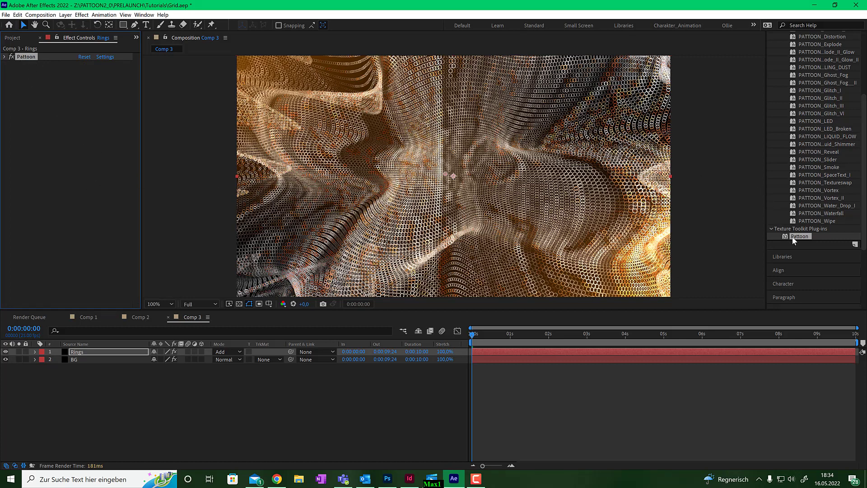
pyautogui.moveTo(798, 236); pyautogui.dragTo(64, 58)
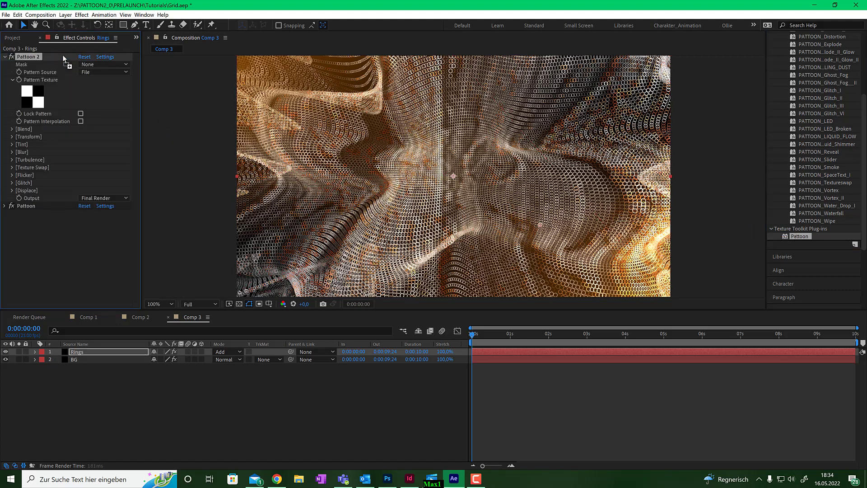
pyautogui.rightClick(30, 57)
pyautogui.click(58, 61)
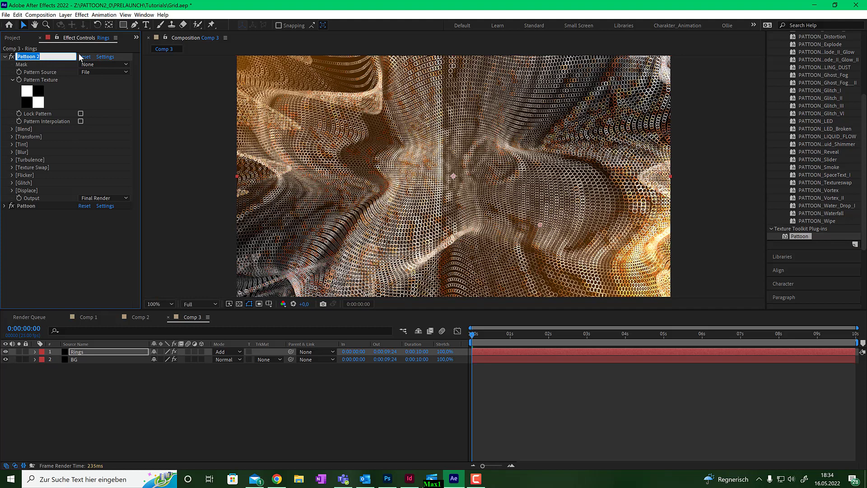
pyautogui.write('Mask')
pyautogui.click(81, 229)
# Set the Mask effect's pattern texture to the dark speckled texture, third in the [Pattoon] Grunge folder.
pyautogui.click(42, 99)
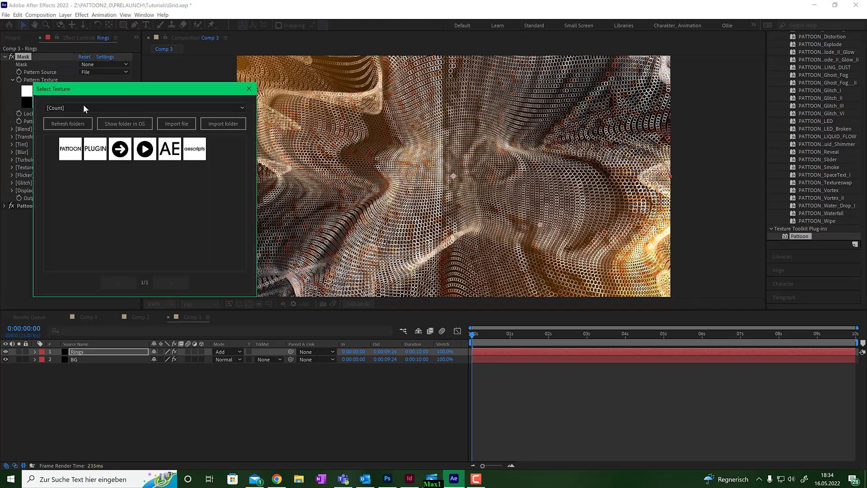
pyautogui.click(104, 107)
pyautogui.click(99, 189)
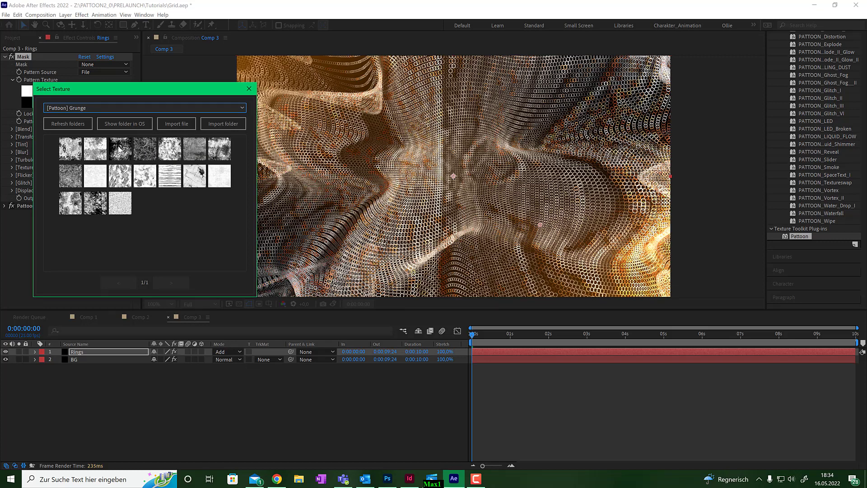
pyautogui.click(120, 148)
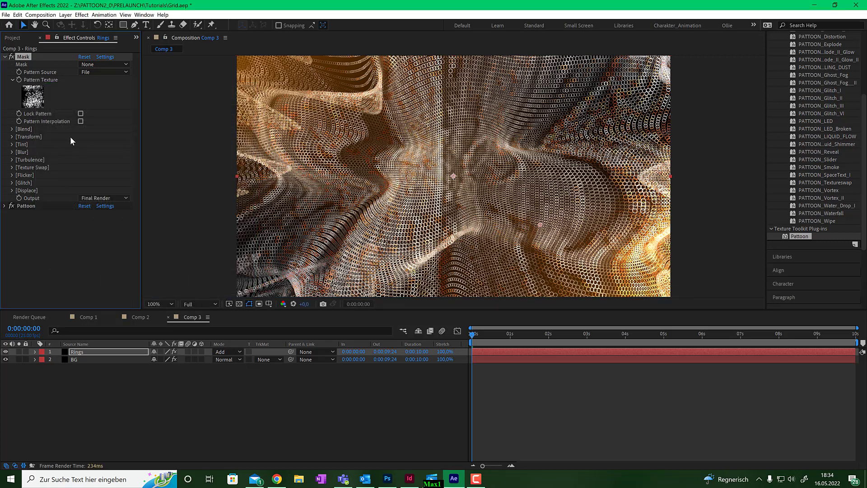
# Set the Alpha Channel in the Mask effect's Blend group to Texture Luma and scrub to 0:00:00:20.
pyautogui.click(12, 129)
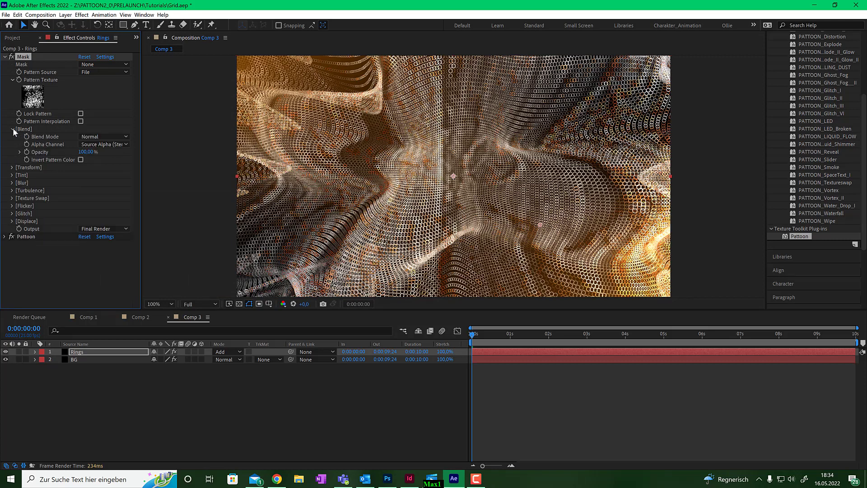
pyautogui.click(88, 144)
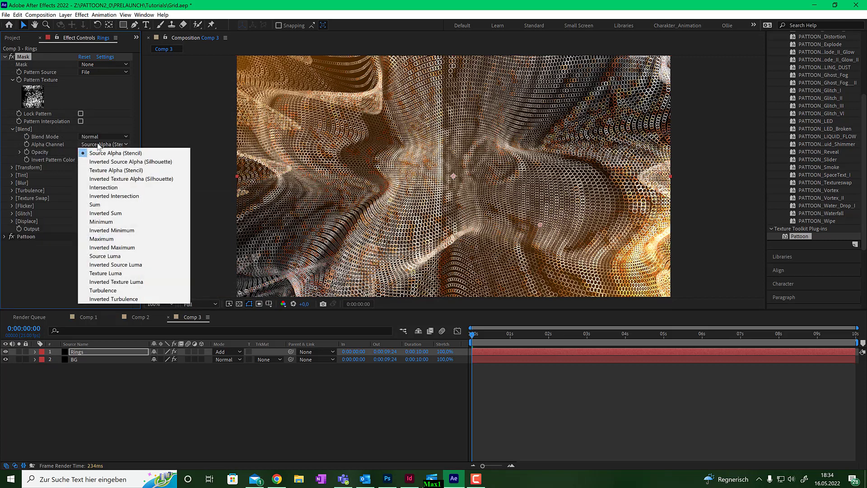
pyautogui.click(129, 274)
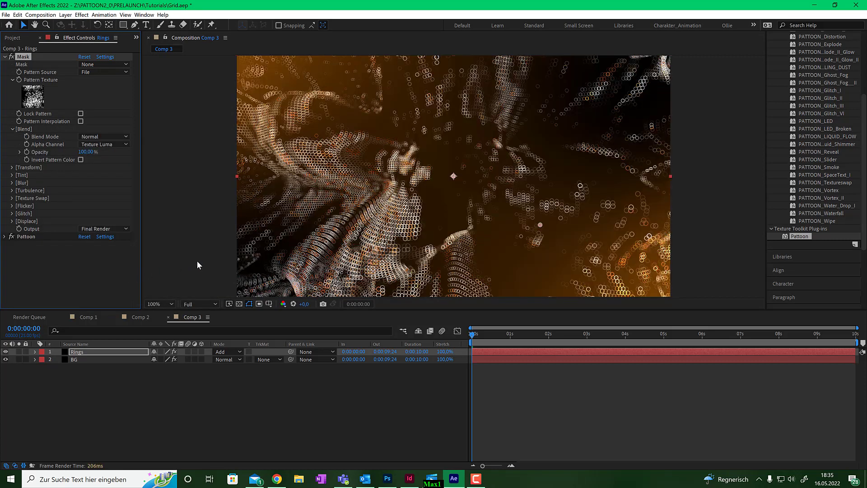
pyautogui.moveTo(484, 334); pyautogui.dragTo(503, 332)
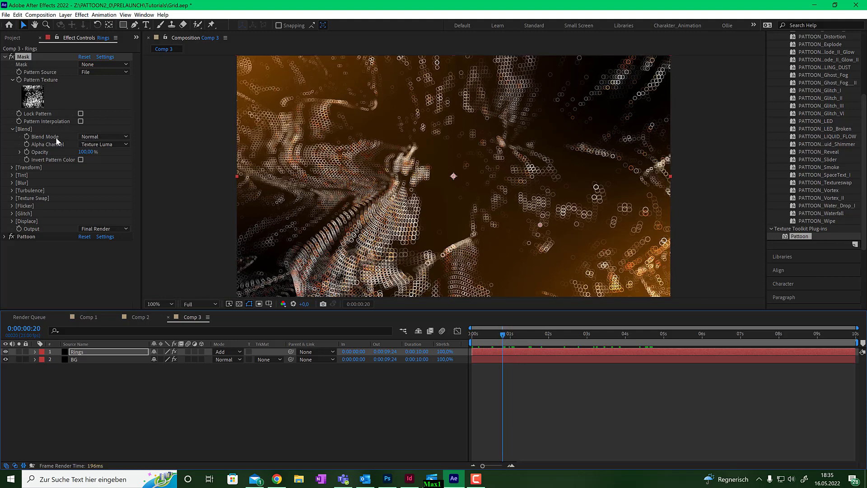
# Set Scale X in the Mask effect's Transform group to 223% and scrub to 0:00:01:08 to preview the motion.
pyautogui.click(12, 168)
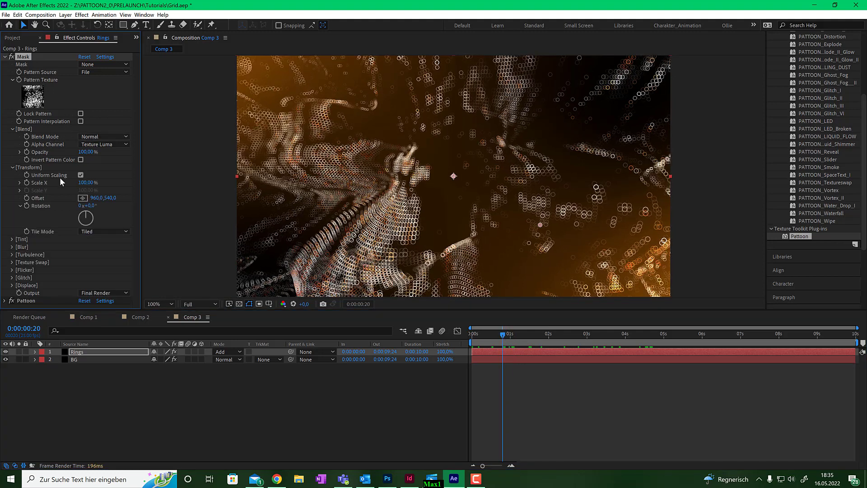
pyautogui.moveTo(85, 182); pyautogui.dragTo(142, 182)
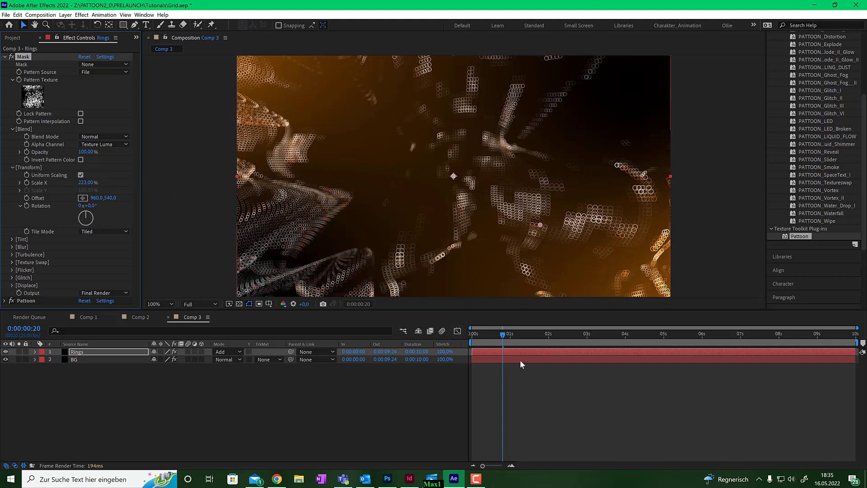
pyautogui.moveTo(505, 336)
pyautogui.mouseDown()
pyautogui.moveTo(571, 339)
pyautogui.moveTo(449, 334)
pyautogui.moveTo(540, 333)
pyautogui.moveTo(507, 334)
pyautogui.mouseUp()
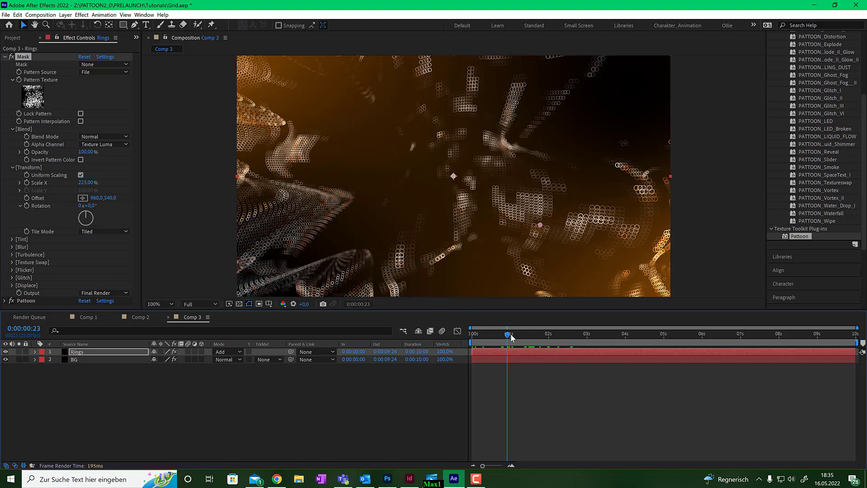
pyautogui.moveTo(510, 333)
pyautogui.mouseDown()
pyautogui.moveTo(598, 335)
pyautogui.moveTo(479, 336)
pyautogui.moveTo(546, 333)
pyautogui.moveTo(523, 334)
pyautogui.mouseUp()
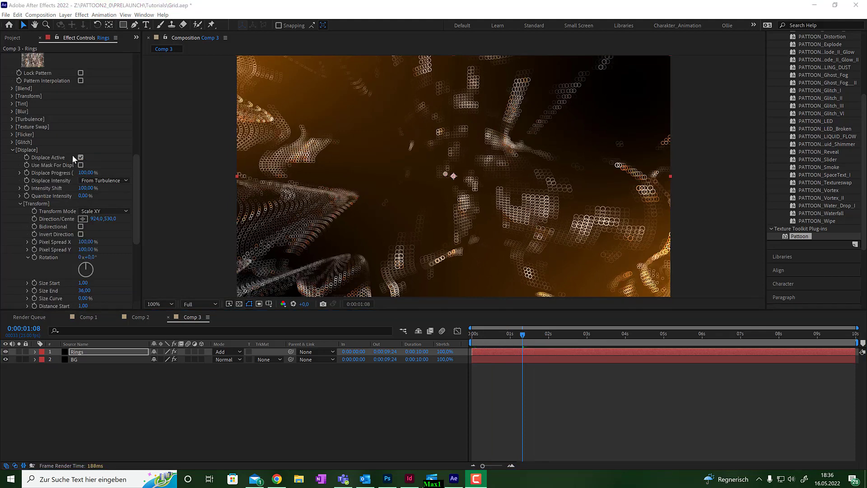
# Examine the spacing and overlap of the rings close up in the composition.
pyautogui.scroll(5, 72, 155)
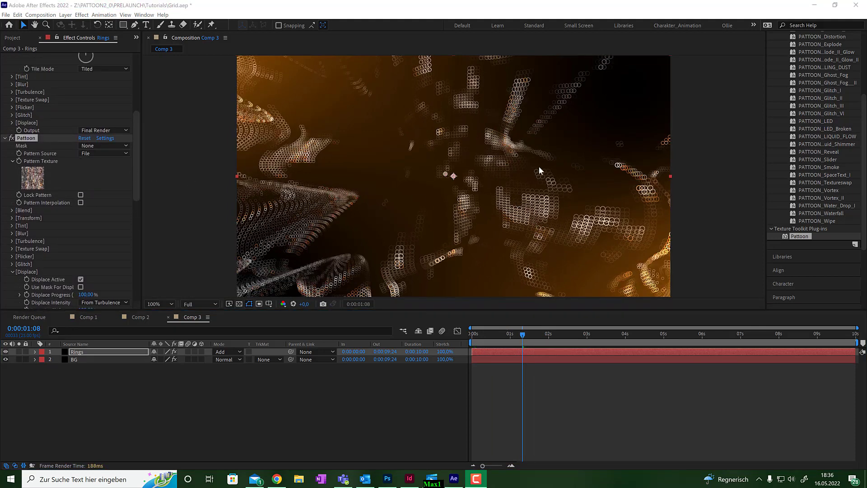
pyautogui.press('.')
pyautogui.press('.')
pyautogui.press('.')
pyautogui.press('.')
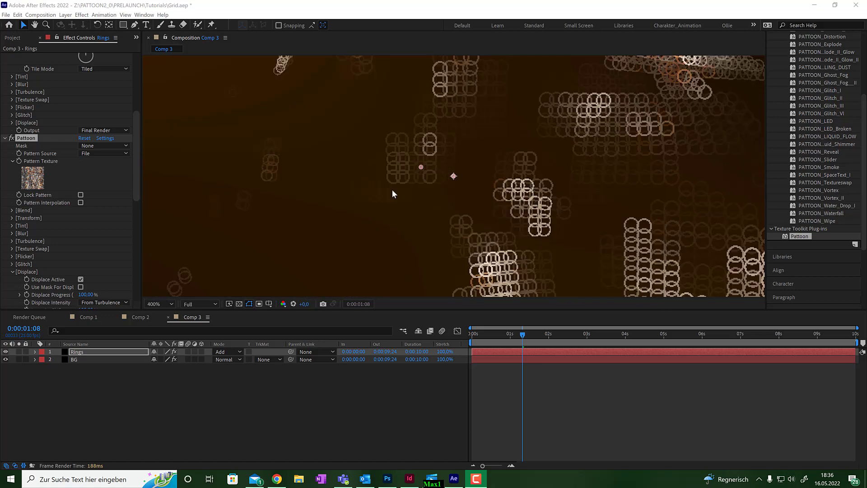
pyautogui.press(',')
pyautogui.press(',')
pyautogui.press(',')
pyautogui.press(',')
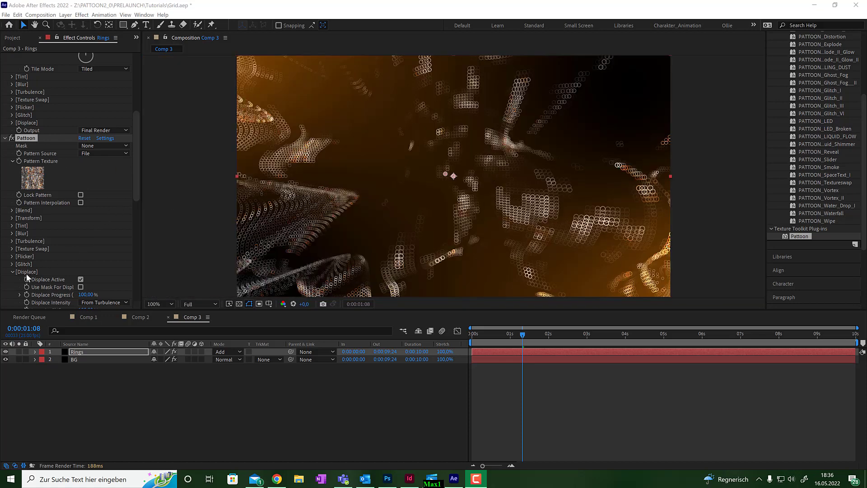
# Set Pixel Spread X to 155% and Pixel Spread Y to 167% in Pattoon's Displace Transform group, and preview up to 0:00:01:11.
pyautogui.scroll(-5, 59, 269)
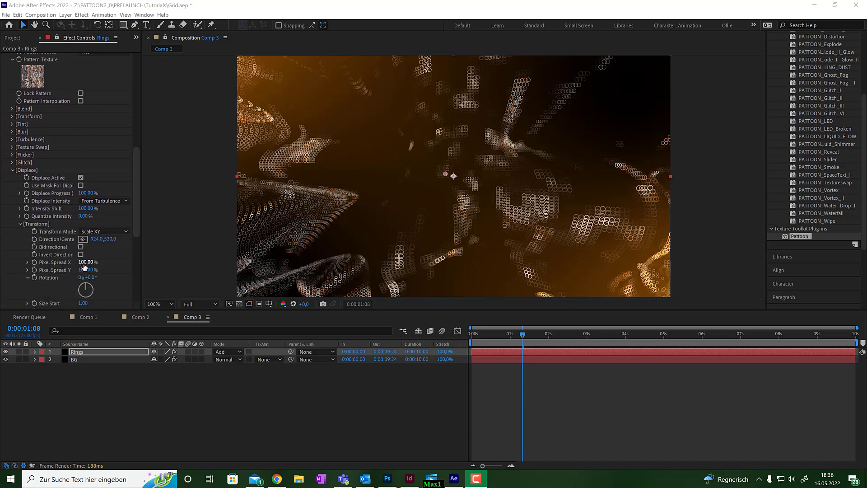
pyautogui.moveTo(84, 264); pyautogui.dragTo(110, 263)
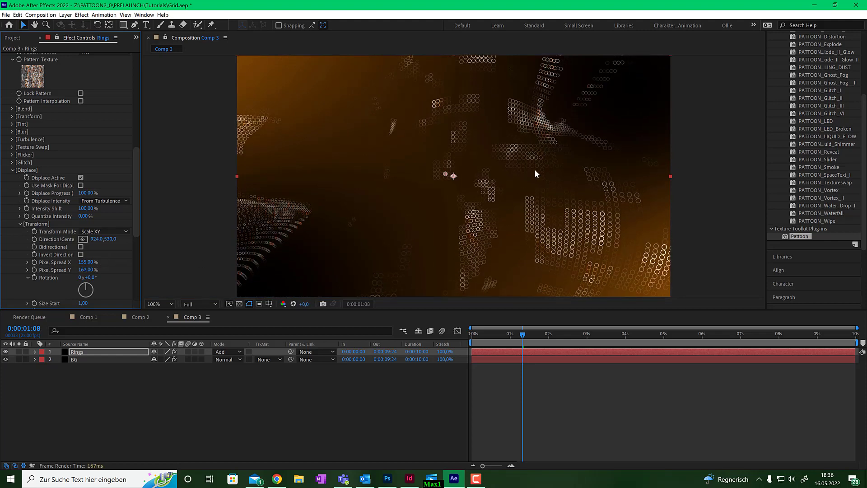
pyautogui.moveTo(529, 332)
pyautogui.mouseDown()
pyautogui.moveTo(701, 332)
pyautogui.moveTo(469, 332)
pyautogui.moveTo(559, 333)
pyautogui.moveTo(529, 337)
pyautogui.mouseUp()
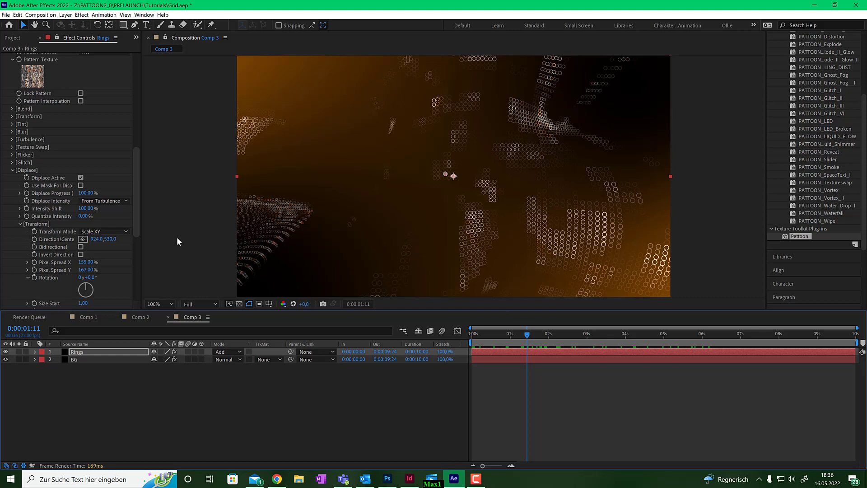
# Duplicate the Rings layer and rename the upper copy Cross.
pyautogui.click(82, 352)
pyautogui.hotkey('ctrl', 'd')
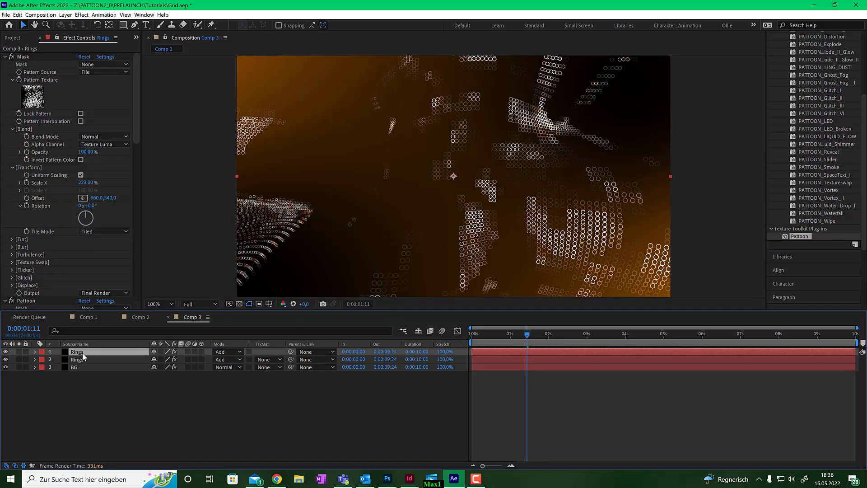
pyautogui.rightClick(83, 357)
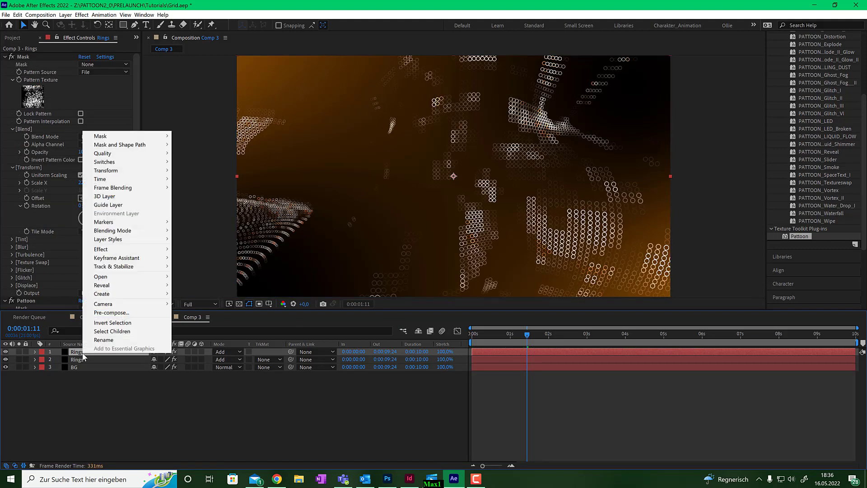
pyautogui.click(123, 340)
pyautogui.write('K')
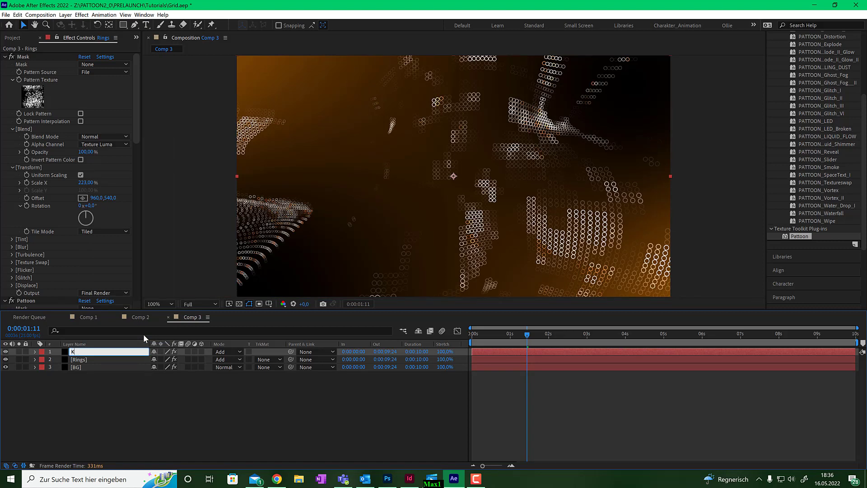
pyautogui.write('ross')
pyautogui.press('BackSpace')
pyautogui.press('BackSpace')
pyautogui.press('BackSpace')
pyautogui.press('BackSpace')
pyautogui.press('BackSpace')
pyautogui.write('Cross')
pyautogui.click(150, 399)
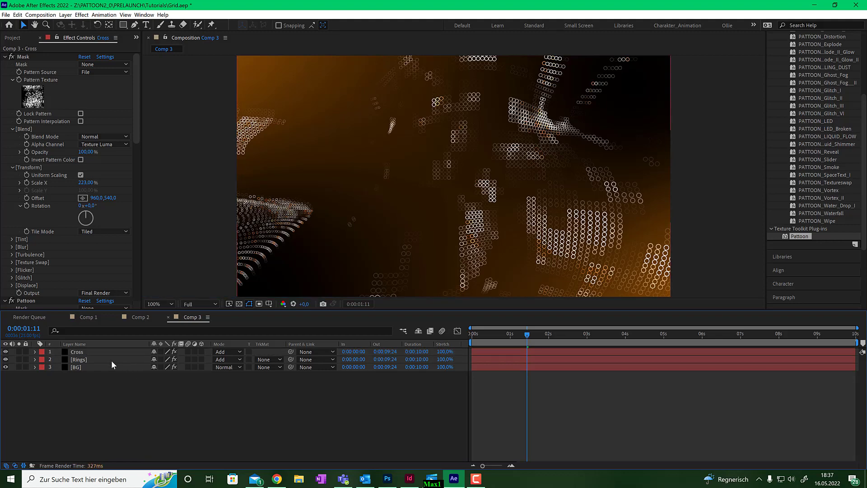
# Choose the thick white X as the Pixel Shape in the Cross layer's Pattoon Displace Shape group.
pyautogui.click(78, 352)
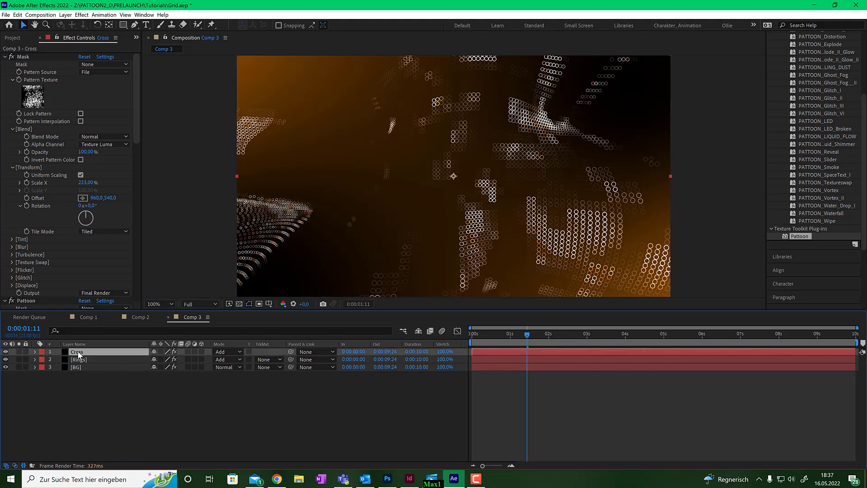
pyautogui.click(6, 57)
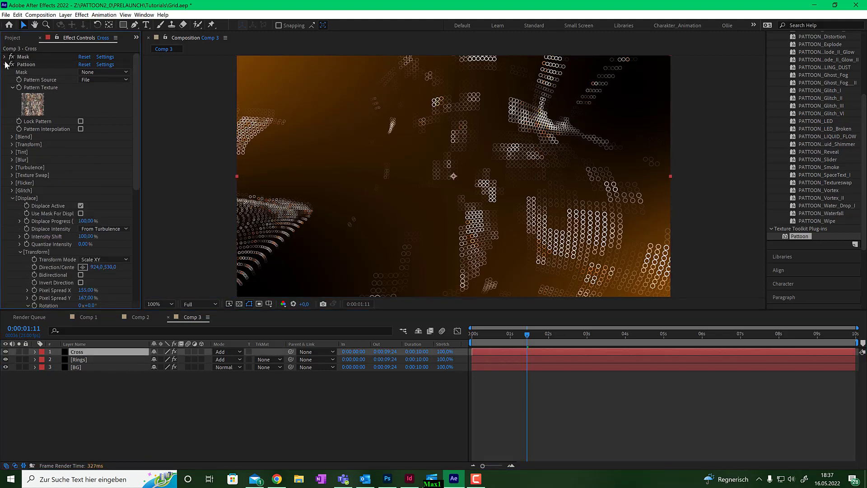
pyautogui.scroll(-8, 51, 210)
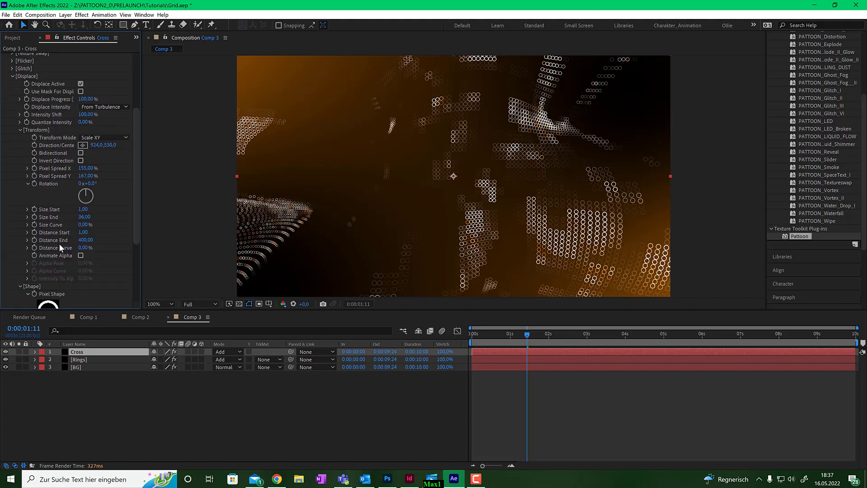
pyautogui.click(53, 252)
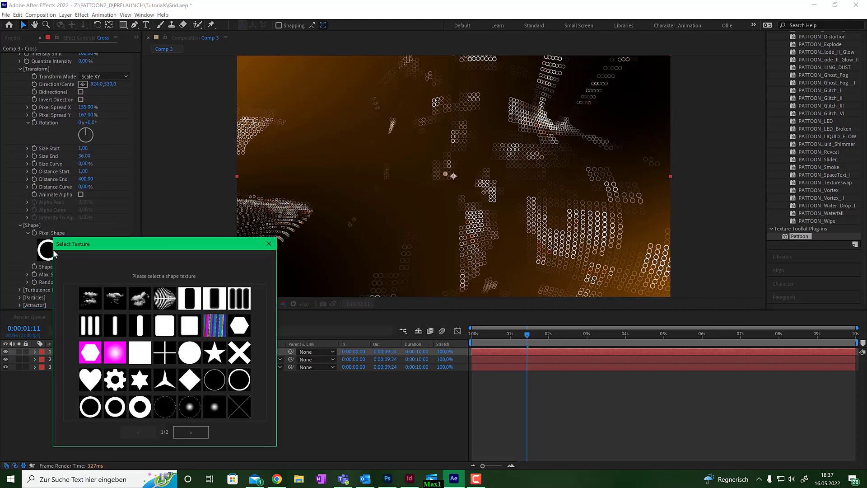
pyautogui.click(240, 355)
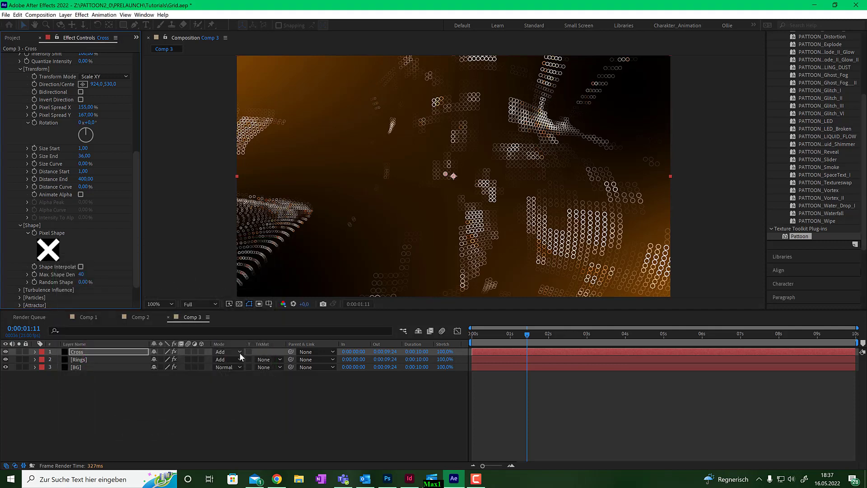
# Set Size End in the Cross layer's Displace Transform group to 18 after trying 25, checking the crosses inside the rings.
pyautogui.scroll(1, 522, 240)
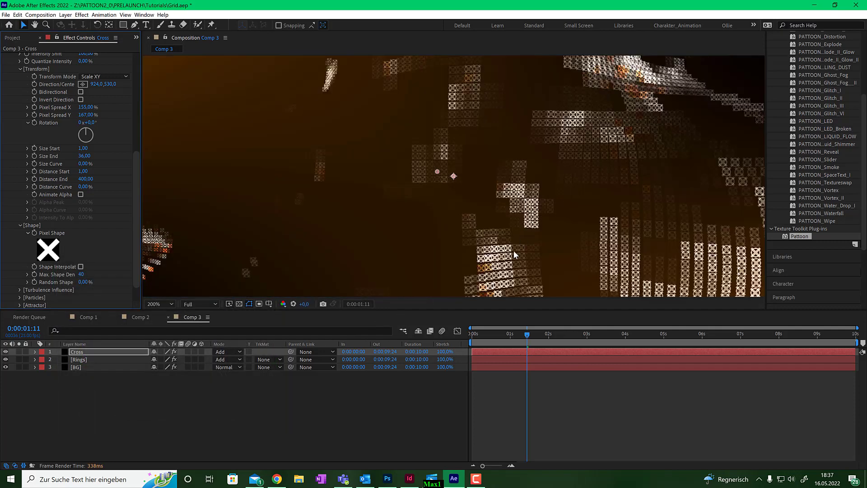
pyautogui.scroll(1, 514, 251)
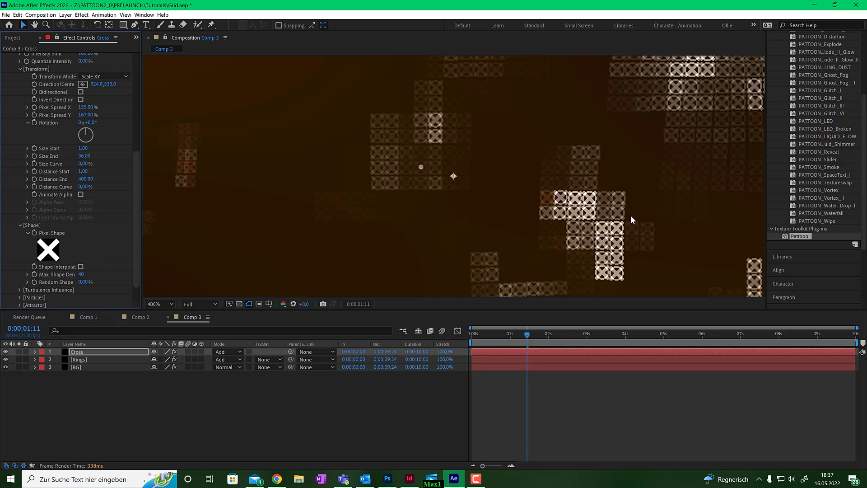
pyautogui.click(84, 155)
pyautogui.write('25')
pyautogui.press('Return')
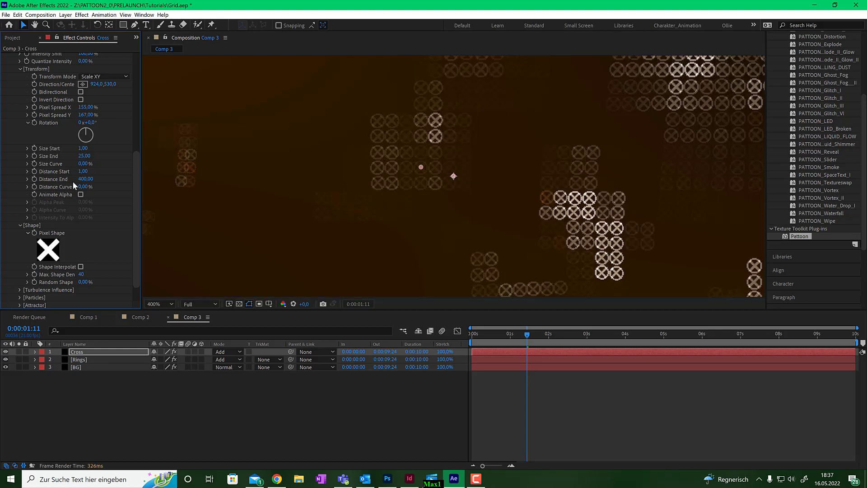
pyautogui.click(82, 156)
pyautogui.write('18')
pyautogui.press('Return')
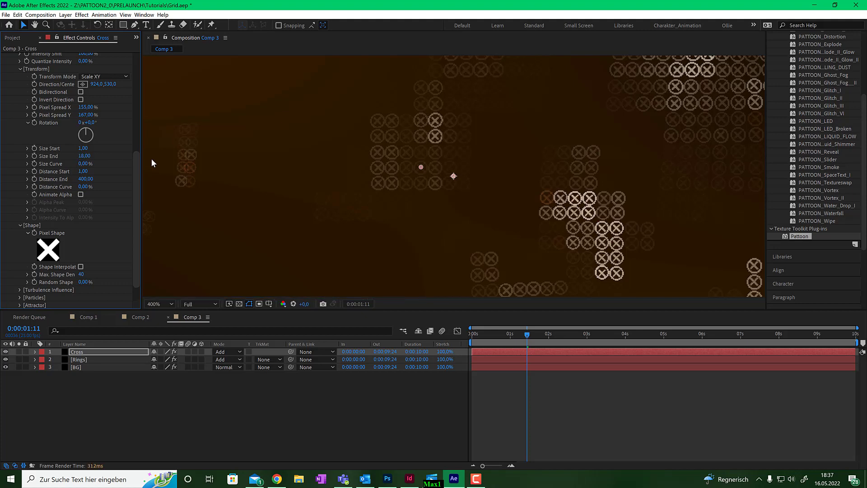
pyautogui.scroll(-2, 609, 195)
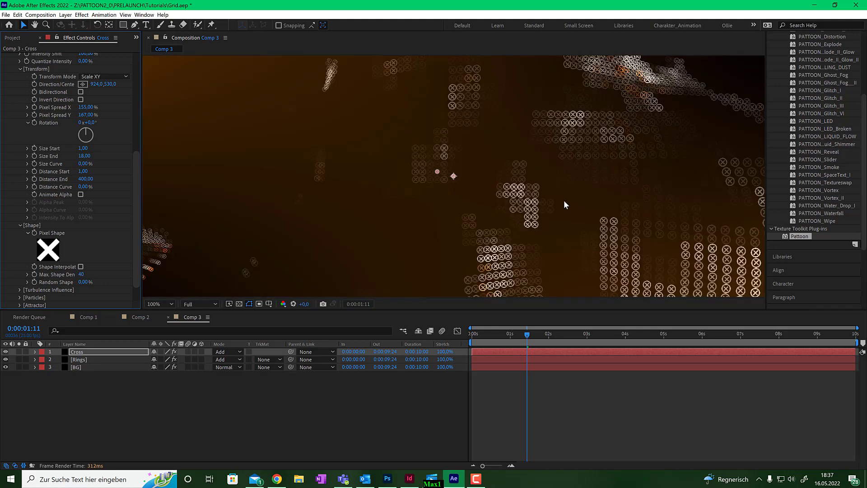
# Set the Cross layer's Mask effect Offset to 960,590 so the crosses separate from the rings, and check the result at 0:00:03:00.
pyautogui.scroll(-2, 564, 200)
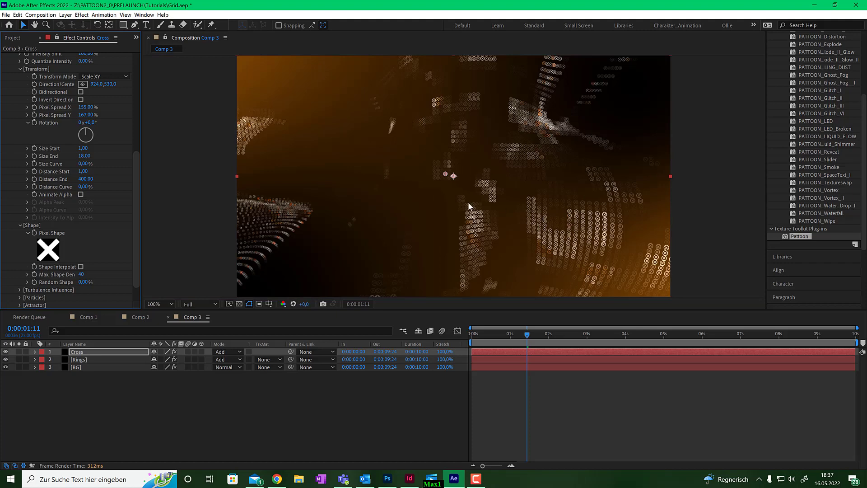
pyautogui.moveTo(527, 333); pyautogui.dragTo(550, 330)
pyautogui.press('.')
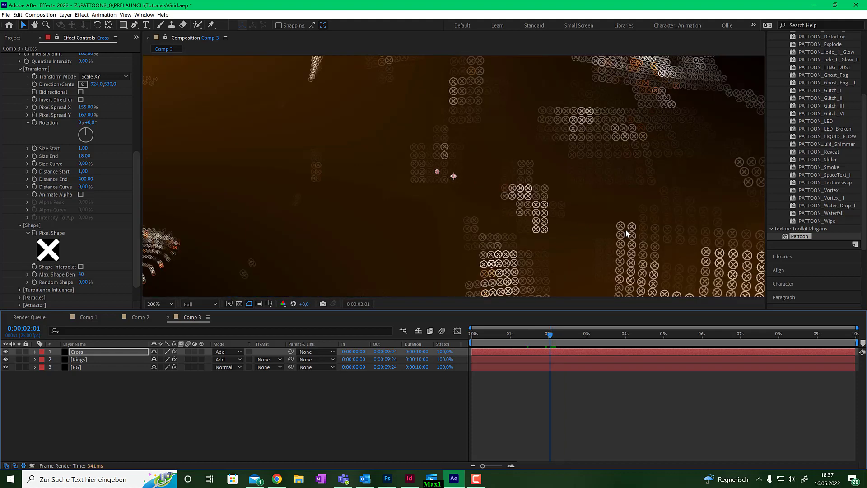
pyautogui.moveTo(136, 186); pyautogui.dragTo(136, 65)
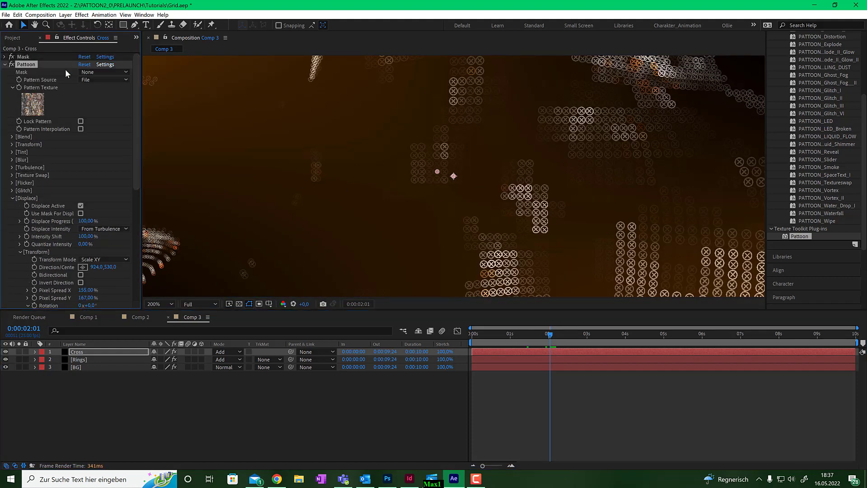
pyautogui.click(4, 64)
pyautogui.click(5, 57)
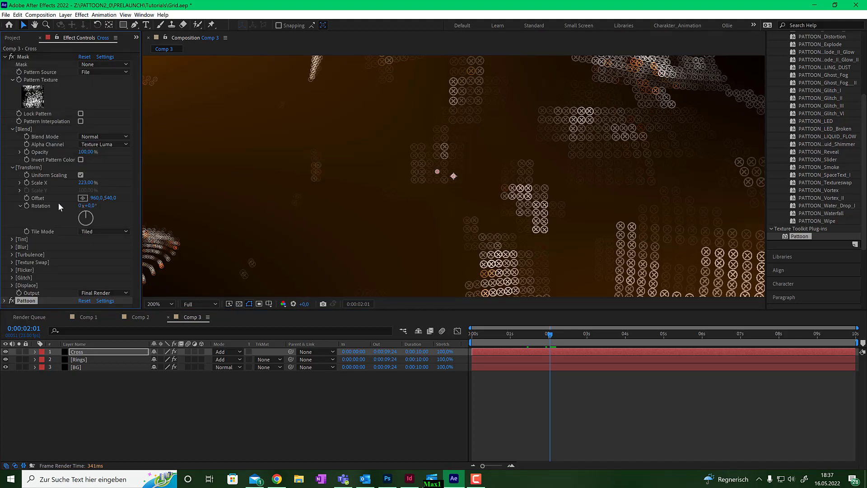
pyautogui.moveTo(114, 201); pyautogui.dragTo(137, 197)
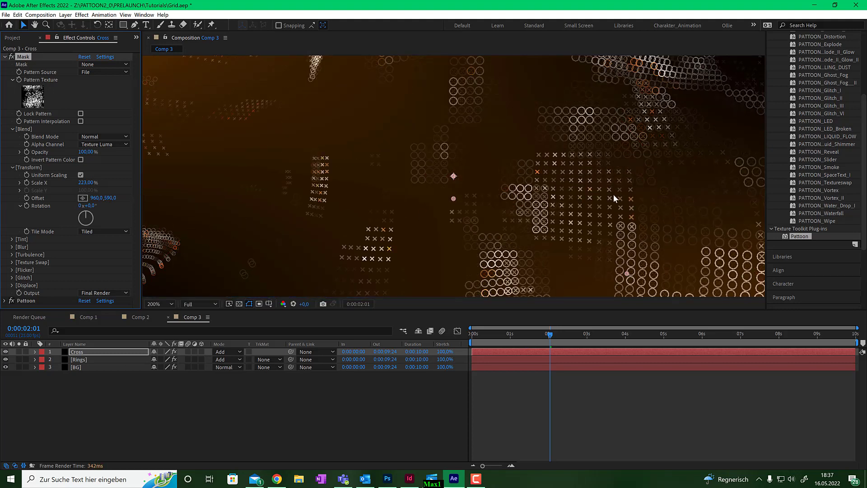
pyautogui.press(',')
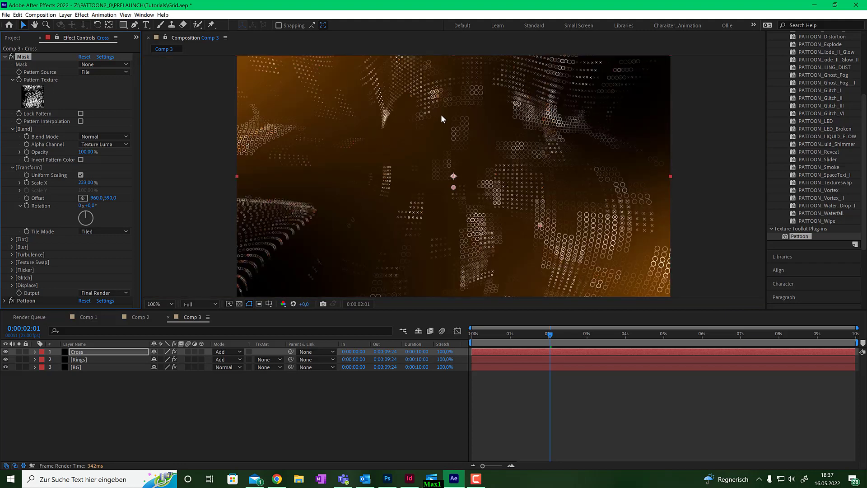
pyautogui.moveTo(551, 335); pyautogui.dragTo(587, 338)
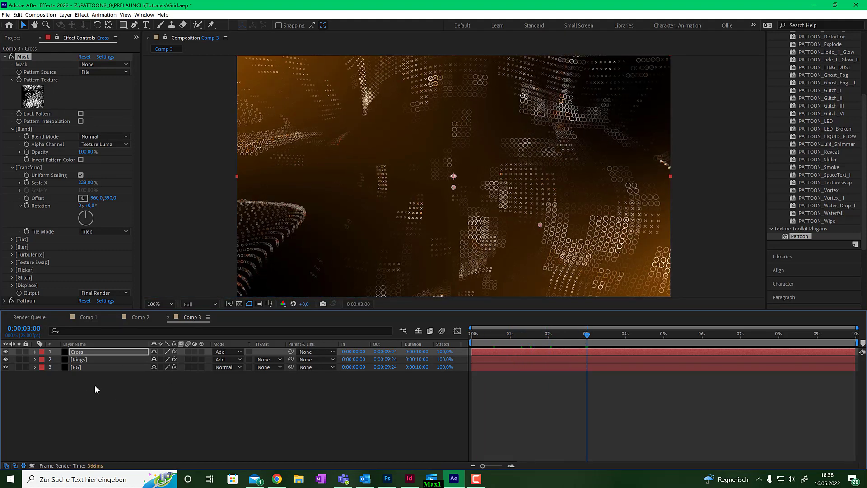
# Duplicate the Cross layer and rename the upper copy Lines.
pyautogui.click(80, 354)
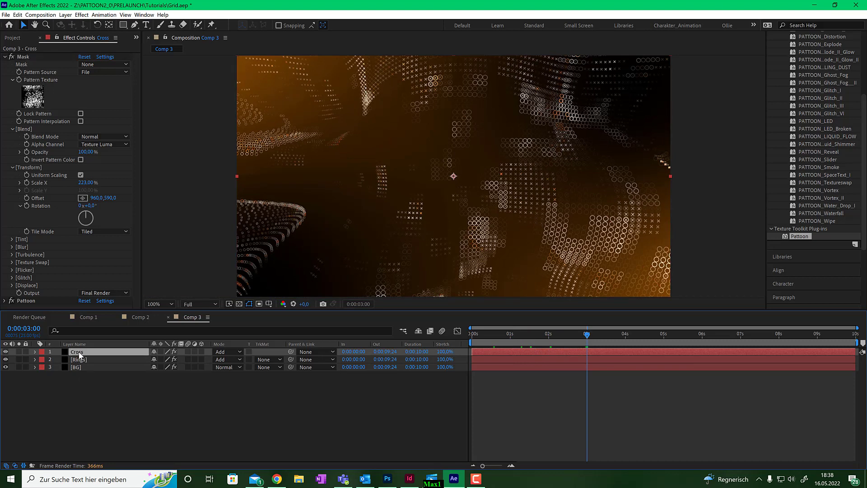
pyautogui.hotkey('ctrl', 'd')
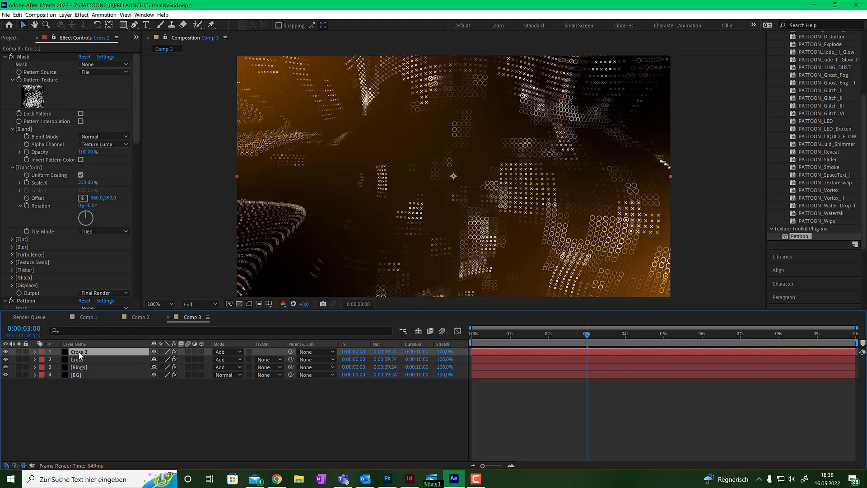
pyautogui.rightClick(80, 355)
pyautogui.click(79, 357)
pyautogui.rightClick(79, 357)
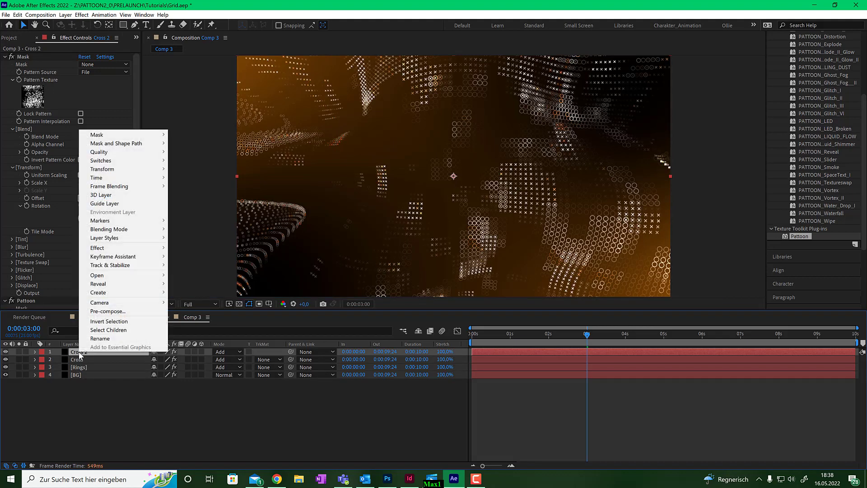
pyautogui.click(100, 339)
pyautogui.write('Li')
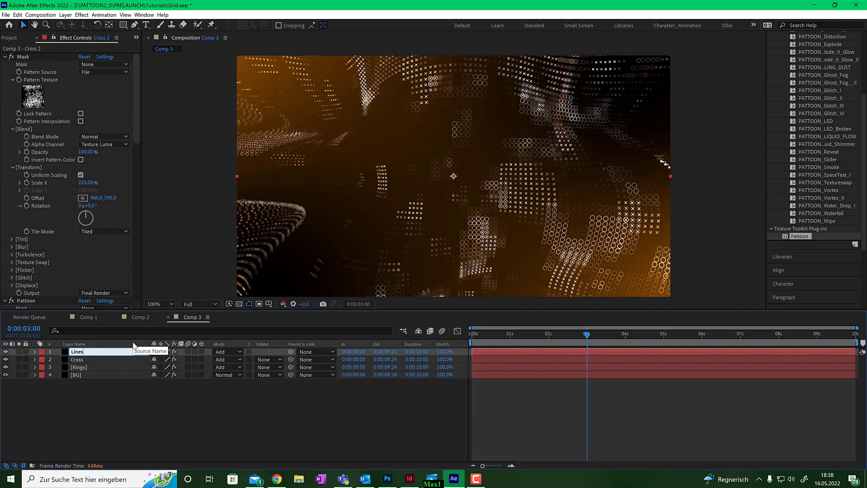
pyautogui.write('nes')
pyautogui.click(103, 419)
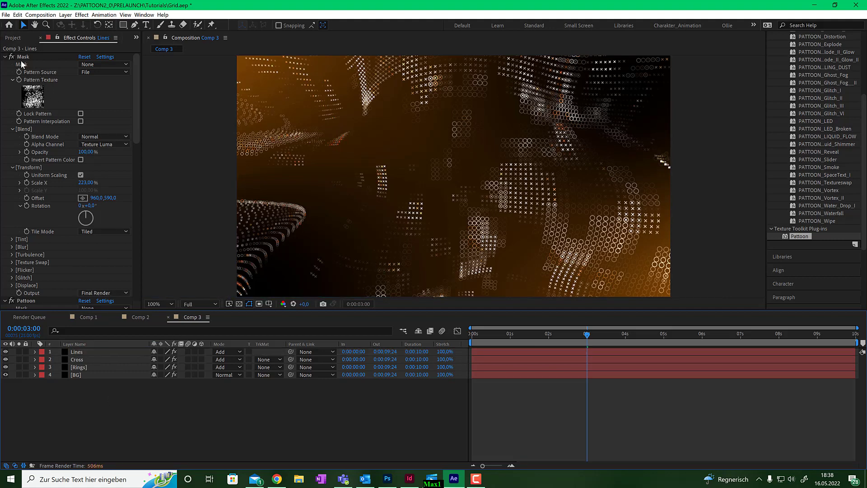
# Choose the thin outlined square with rounded corners as the Pixel Shape in the Lines layer's Pattoon Displace Shape group.
pyautogui.click(5, 57)
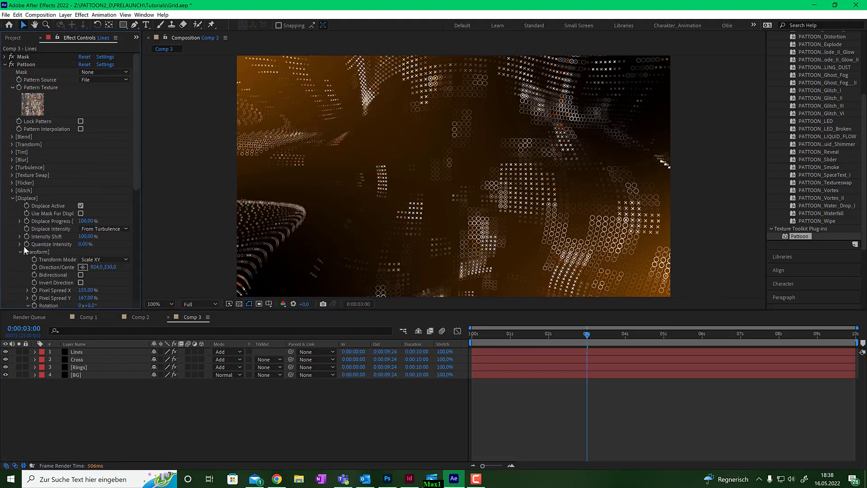
pyautogui.scroll(-8, 50, 239)
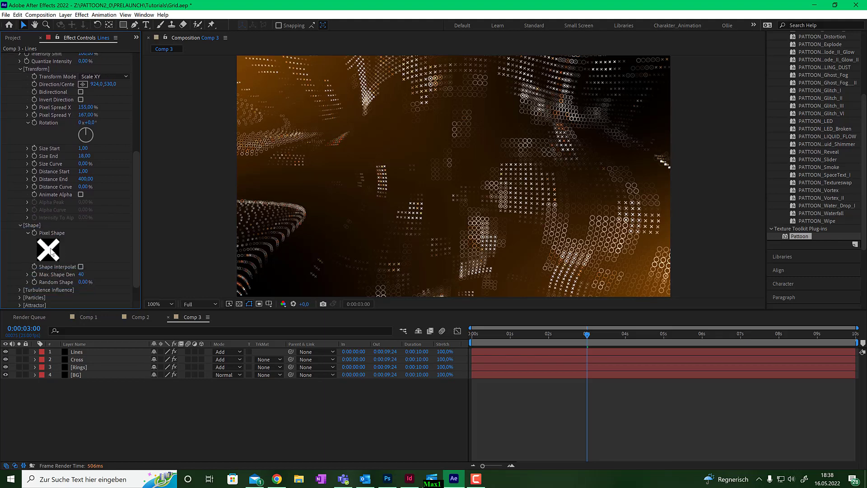
pyautogui.click(50, 250)
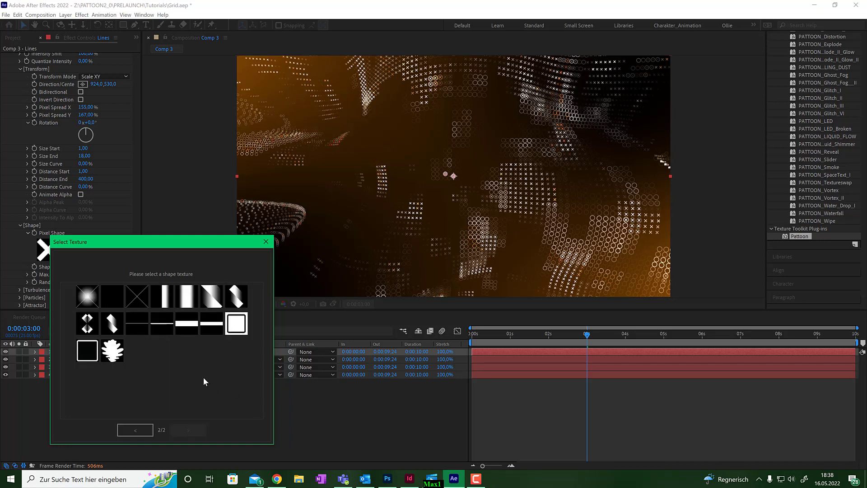
pyautogui.click(91, 349)
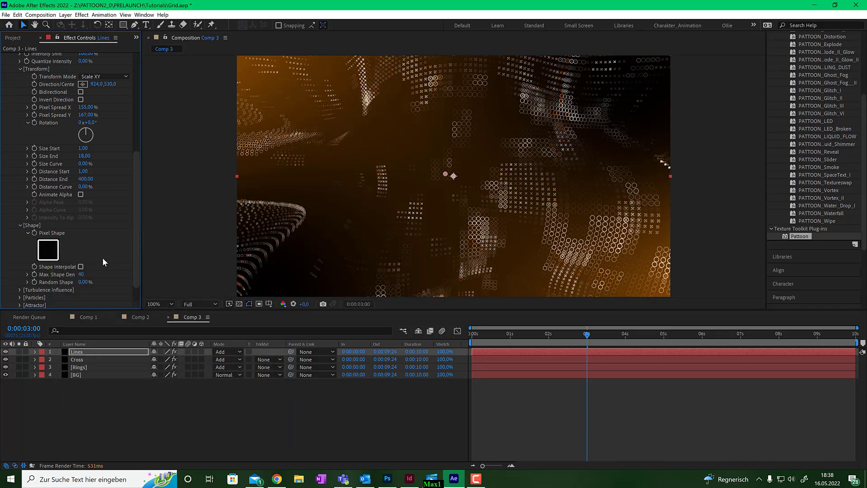
# Set the Lines layer's Mask effect Offset to 914,590 and check the pattern up close and at 0:00:02:01.
pyautogui.scroll(5, 114, 130)
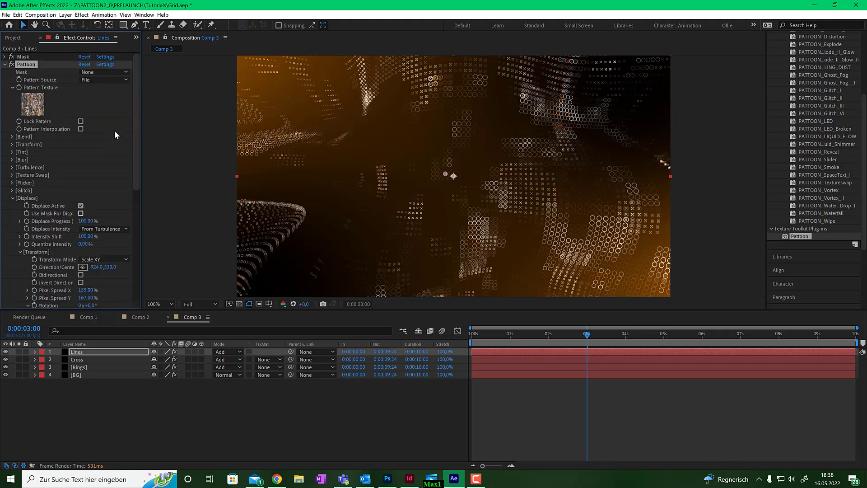
pyautogui.click(7, 64)
pyautogui.click(5, 57)
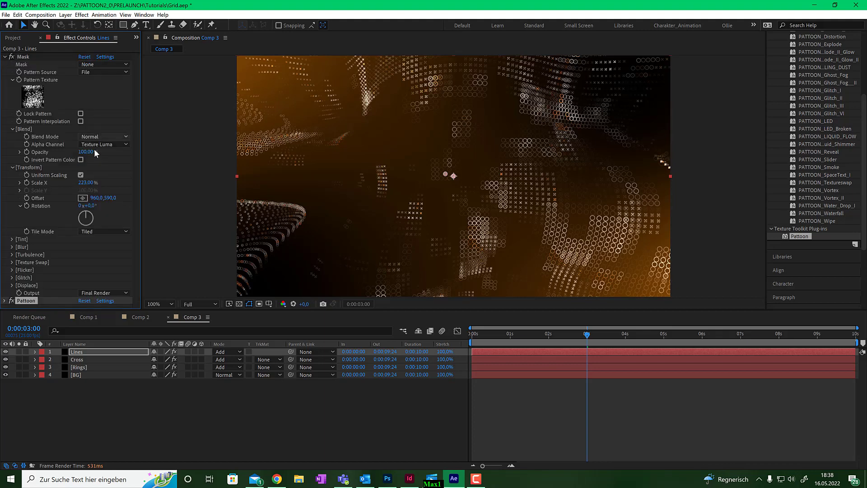
pyautogui.moveTo(100, 204); pyautogui.dragTo(75, 198)
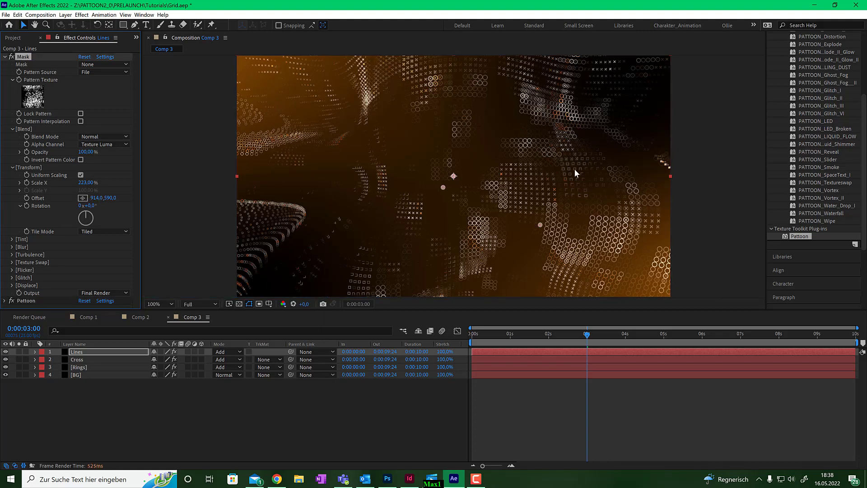
pyautogui.scroll(2, 581, 174)
pyautogui.scroll(-3, 598, 178)
pyautogui.scroll(-1, 480, 185)
pyautogui.scroll(1, 457, 177)
pyautogui.moveTo(562, 336)
pyautogui.mouseDown()
pyautogui.moveTo(495, 335)
pyautogui.moveTo(551, 336)
pyautogui.mouseUp()
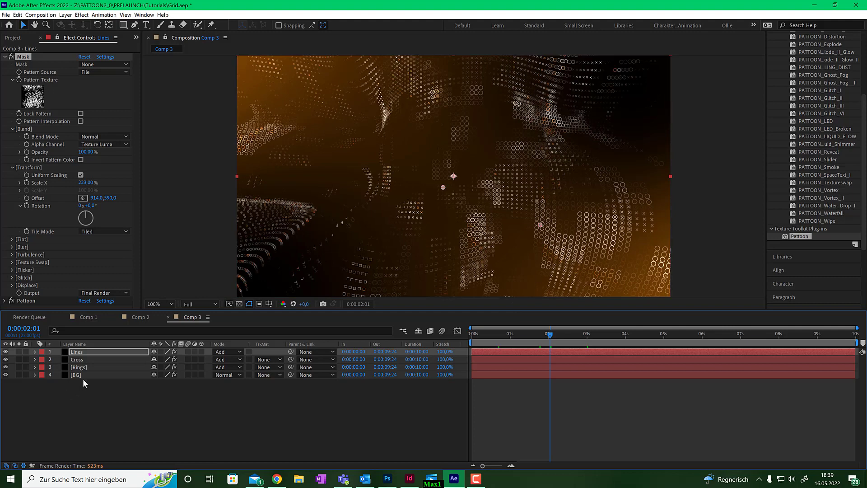
# Open the Rings layer's Pattoon Displace Transform settings, try shifting Direction/Center X to about 934, and undo that shift.
pyautogui.click(84, 367)
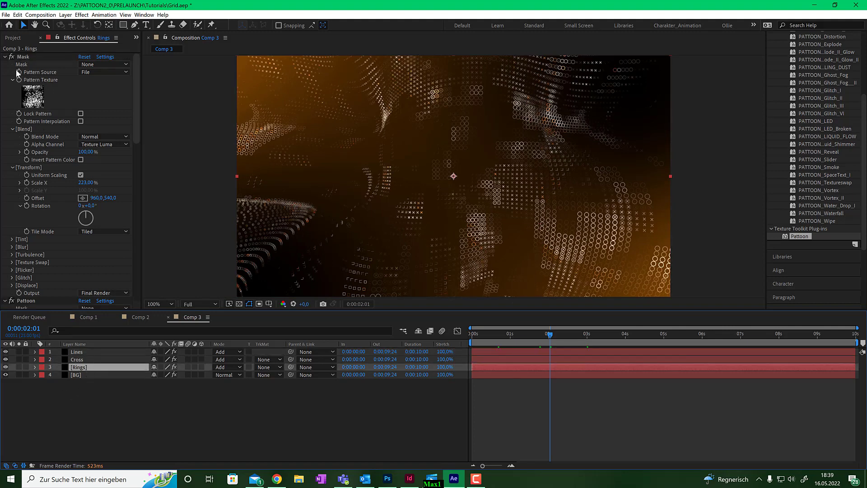
pyautogui.click(6, 57)
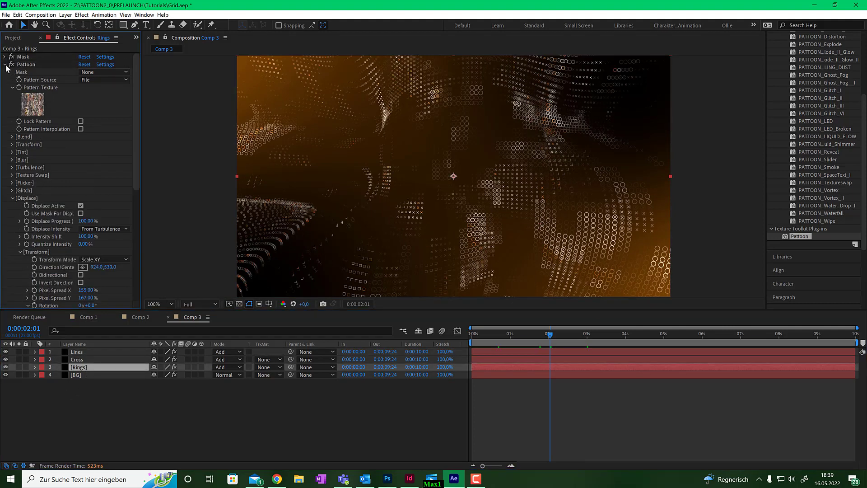
pyautogui.click(5, 65)
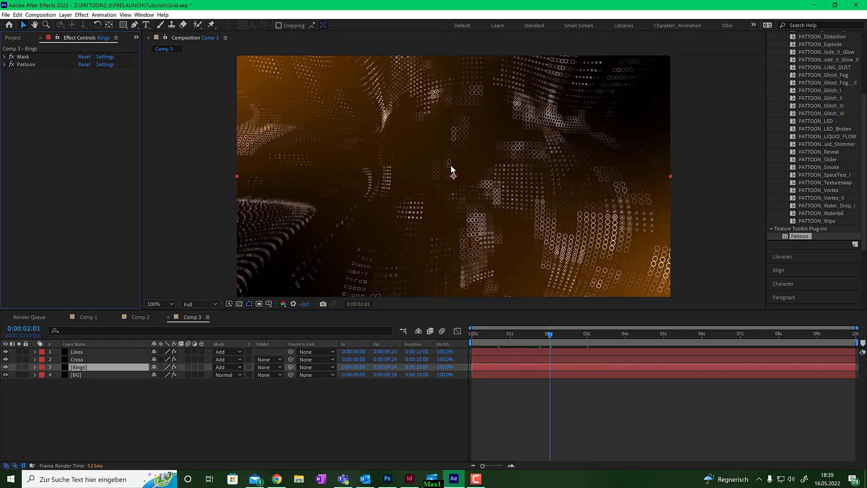
pyautogui.click(4, 64)
pyautogui.scroll(-3, 84, 239)
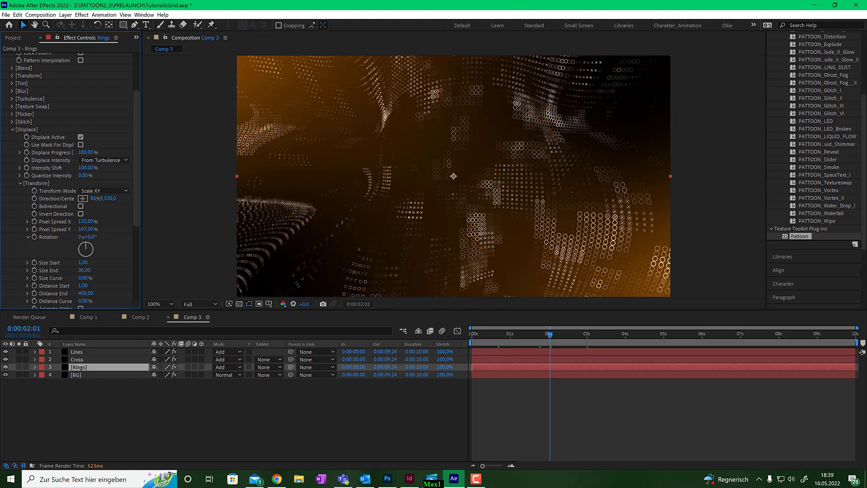
pyautogui.moveTo(95, 198); pyautogui.dragTo(102, 198)
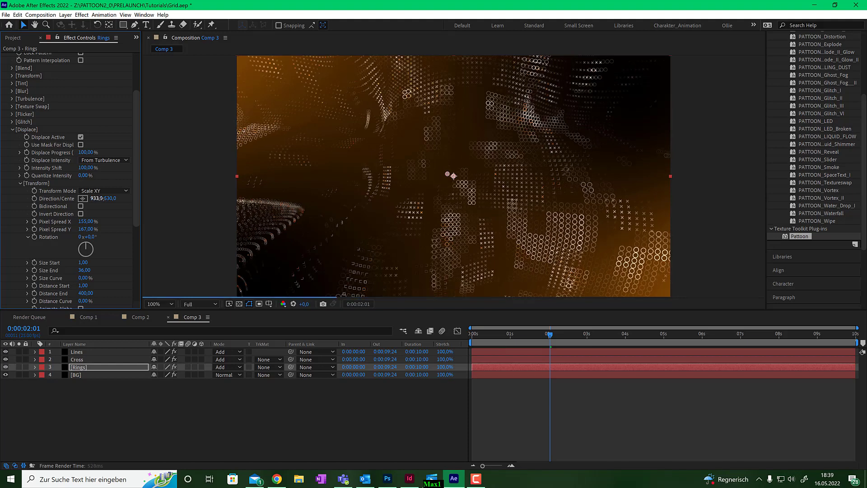
pyautogui.hotkey('ctrl', 'z')
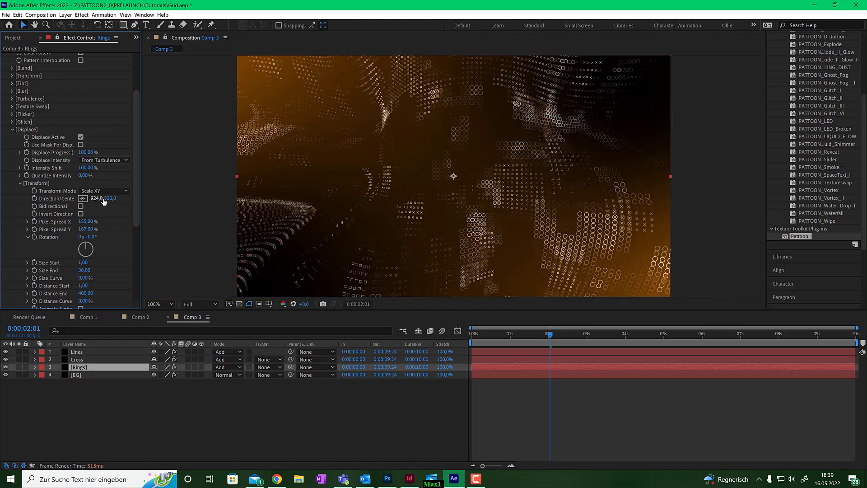
# Keyframe the Rings layer's Displace Direction/Center from 924,530 at 0:00:00:00 to 924,510 at 0:00:09:24.
pyautogui.moveTo(518, 334); pyautogui.dragTo(856, 336)
pyautogui.click(34, 198)
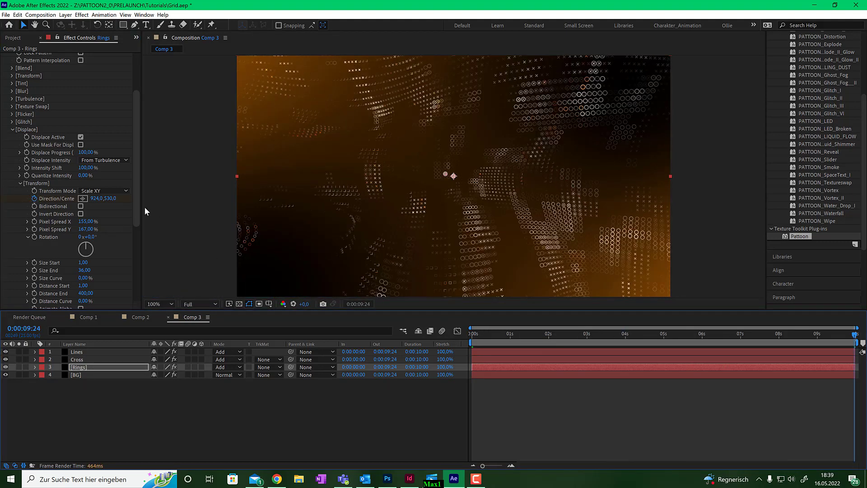
pyautogui.moveTo(113, 203); pyautogui.dragTo(102, 199)
pyautogui.click(110, 199)
pyautogui.write('510')
pyautogui.press('Return')
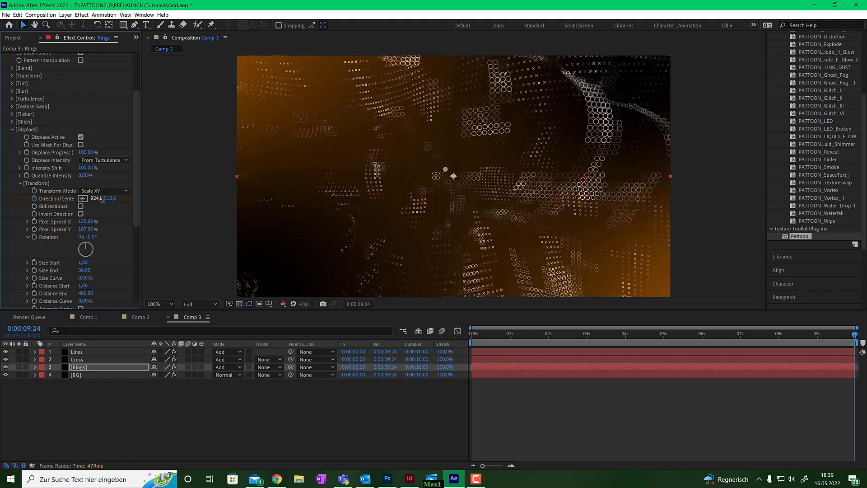
# Preview the Rings layer's Direction/Center animation from the start of the composition.
pyautogui.press('Home')
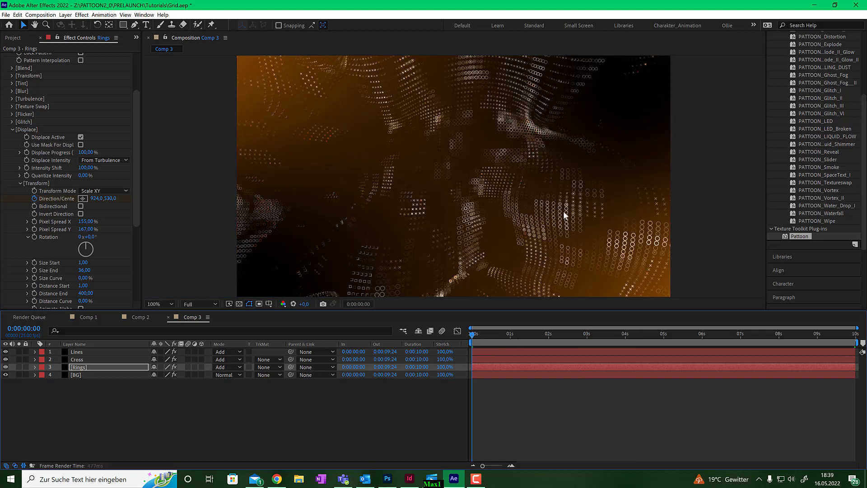
pyautogui.press('space')
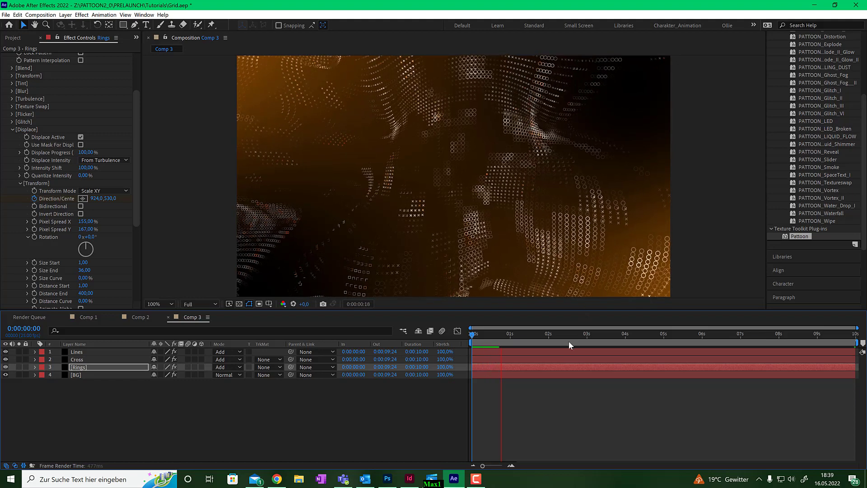
pyautogui.press('space')
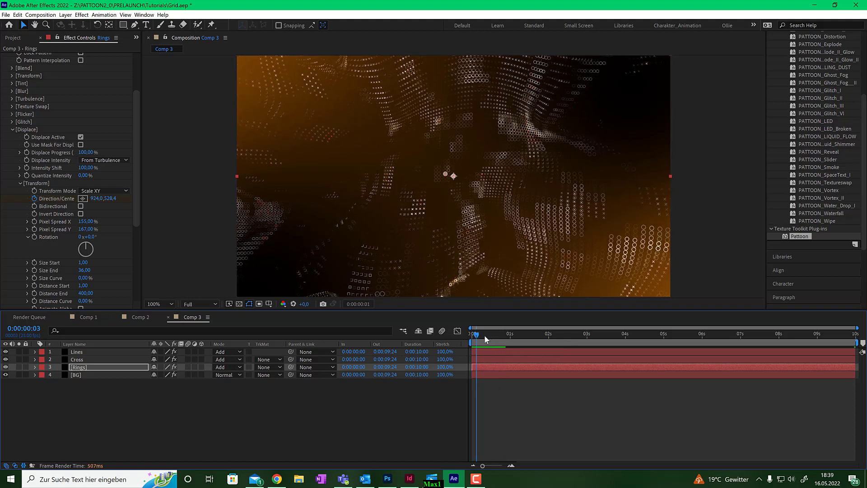
pyautogui.moveTo(480, 336)
pyautogui.mouseDown()
pyautogui.moveTo(517, 333)
pyautogui.moveTo(480, 337)
pyautogui.mouseUp()
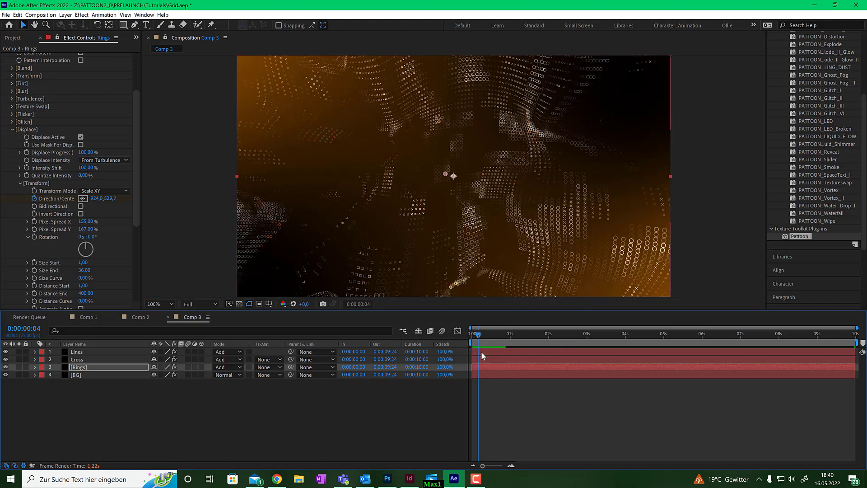
# Reveal the Rings layer's keyframes and set the Direction/Center Y value at 0:00:09:24 to 480.
pyautogui.press('u')
pyautogui.moveTo(839, 335); pyautogui.dragTo(803, 330)
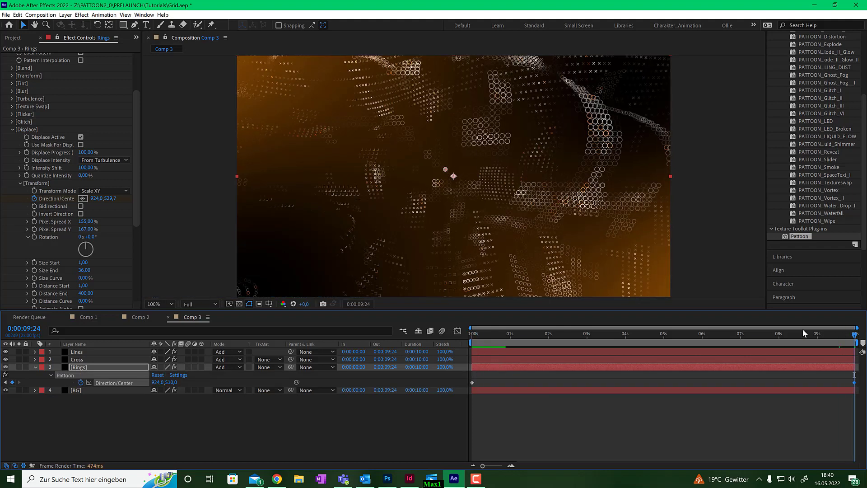
pyautogui.click(111, 199)
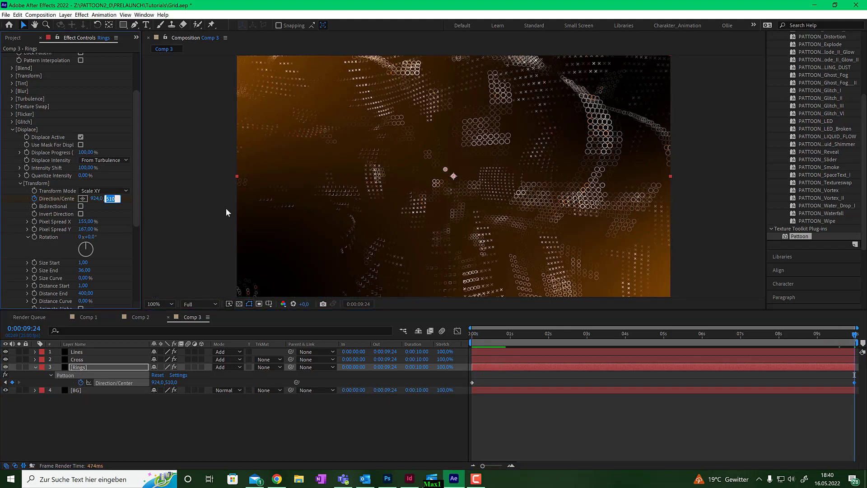
pyautogui.write('480')
pyautogui.press('Return')
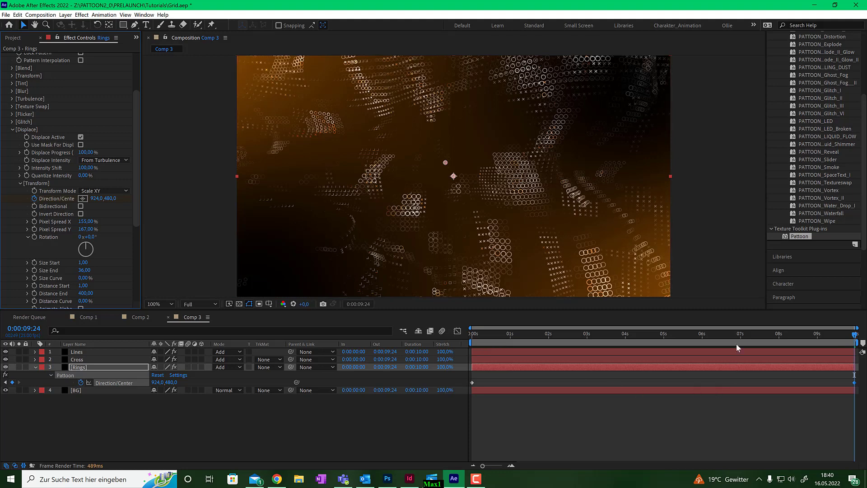
# Preview the Rings layer's updated Direction/Center animation from the start of the composition.
pyautogui.press('Home')
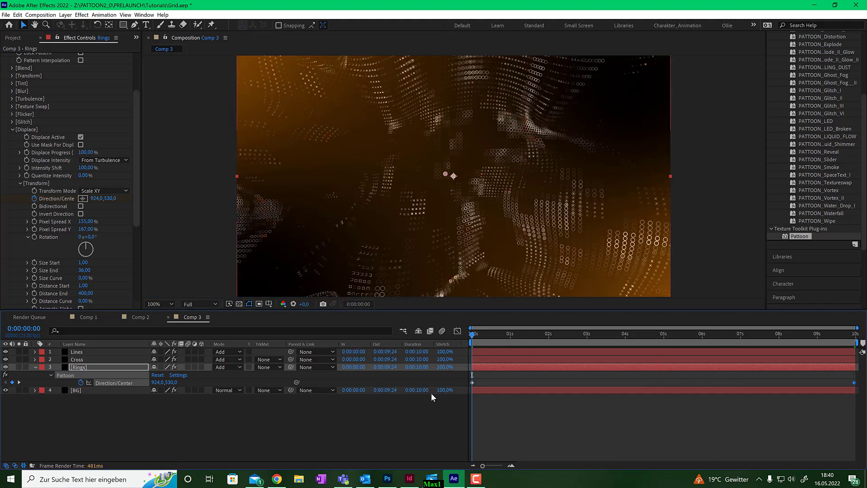
pyautogui.press('space')
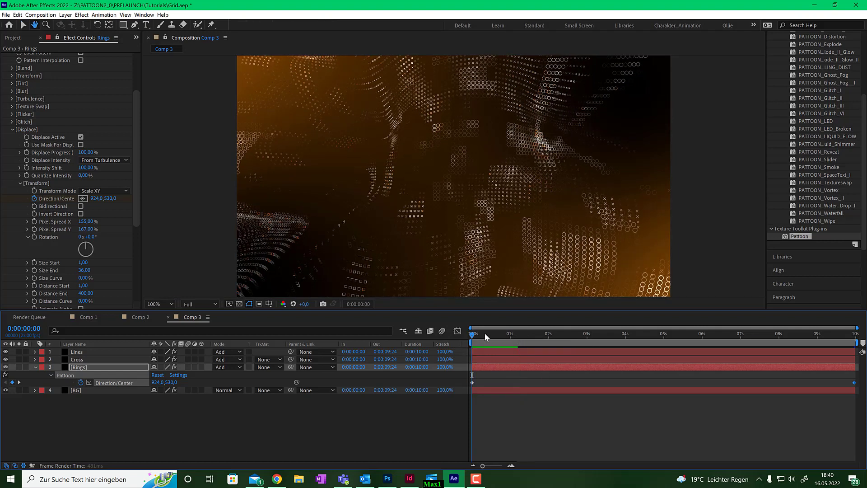
pyautogui.press('space')
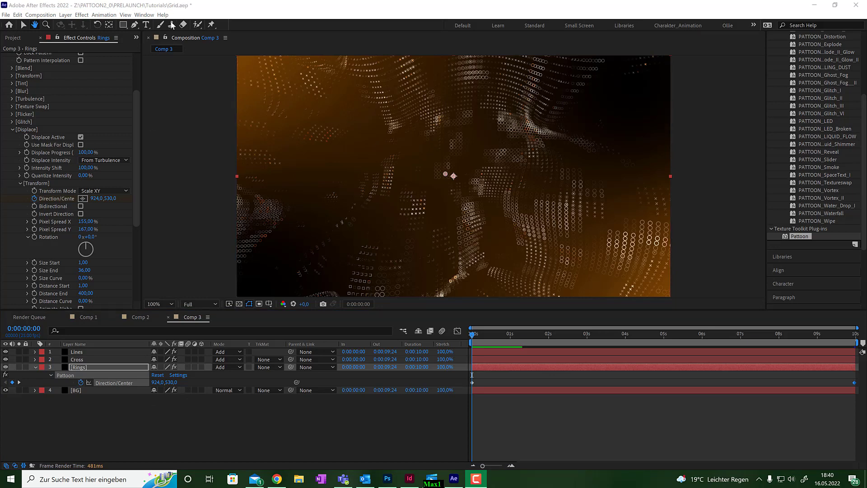
# Add a text layer reading "PATTOON" near the centre of the composition.
pyautogui.click(146, 24)
pyautogui.click(406, 183)
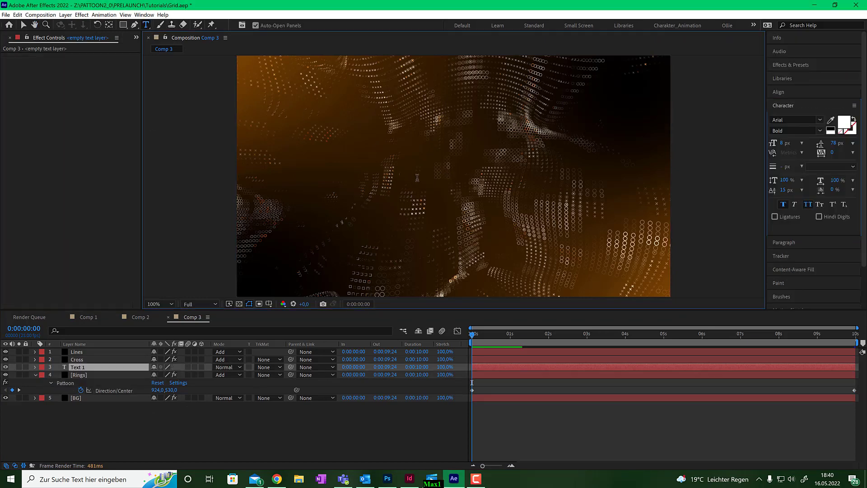
pyautogui.write('PATT')
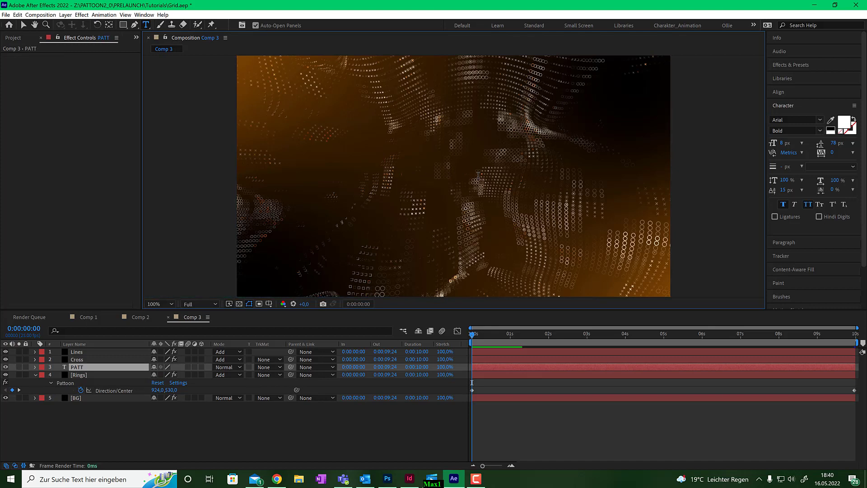
pyautogui.write('OON')
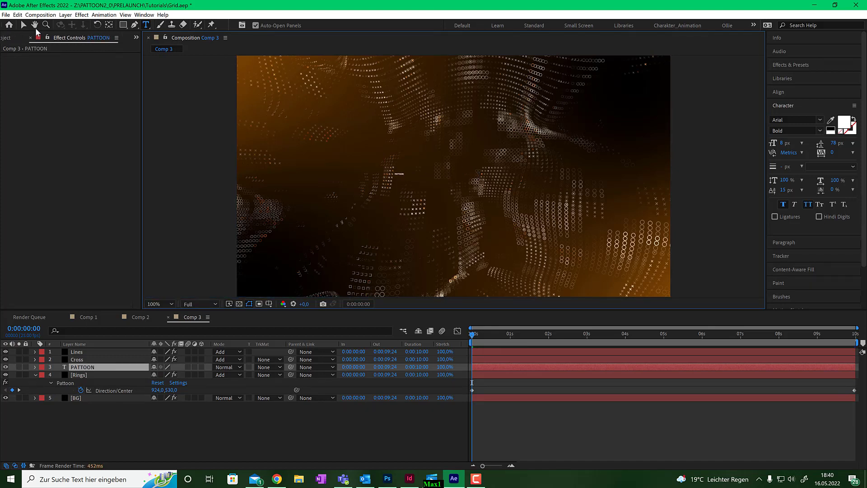
# Enlarge the PATTOON text to a little over half the frame width and place it near the middle.
pyautogui.click(24, 24)
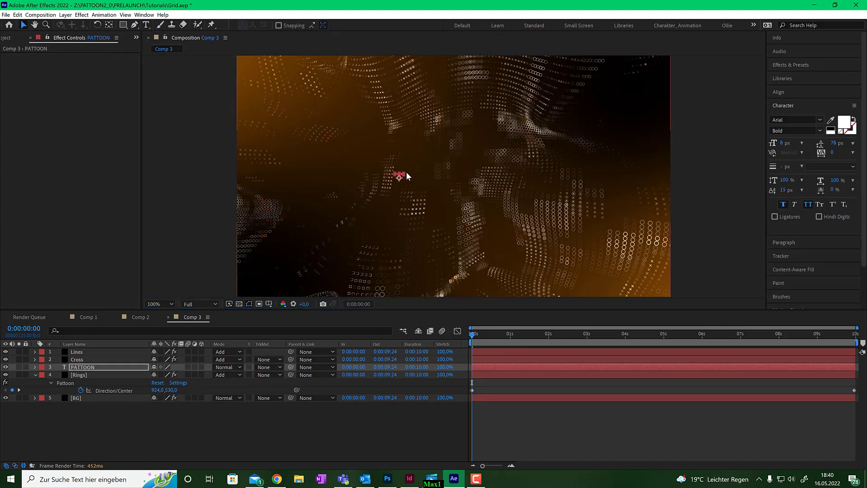
pyautogui.moveTo(406, 172); pyautogui.dragTo(462, 158)
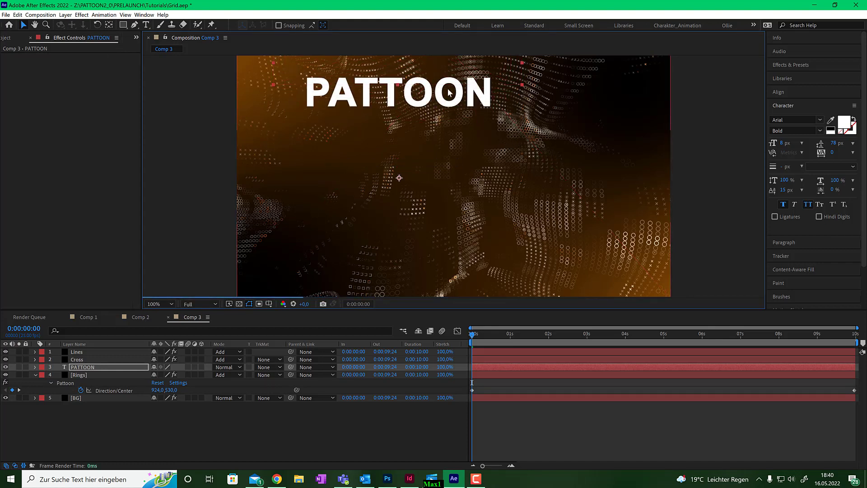
pyautogui.moveTo(435, 79); pyautogui.dragTo(479, 181)
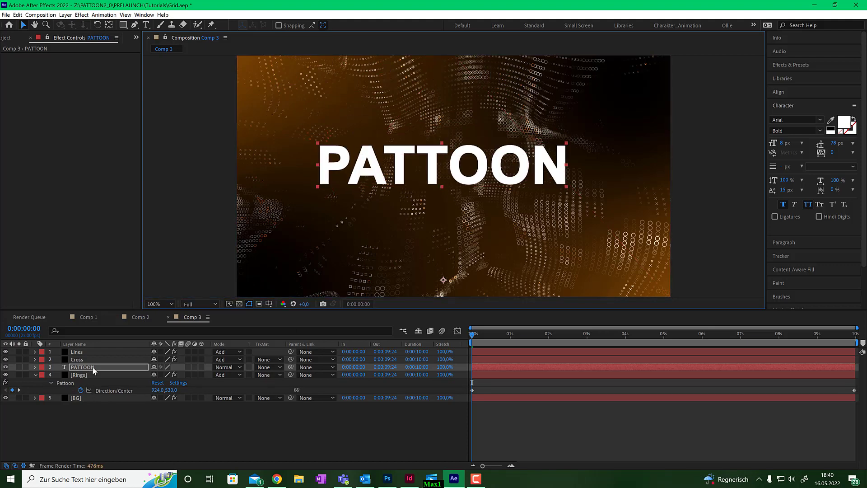
# Pre-compose the PATTOON text layer as "Content", moving all attributes and opening the new composition.
pyautogui.hotkey('ctrl', 'shift', 'c')
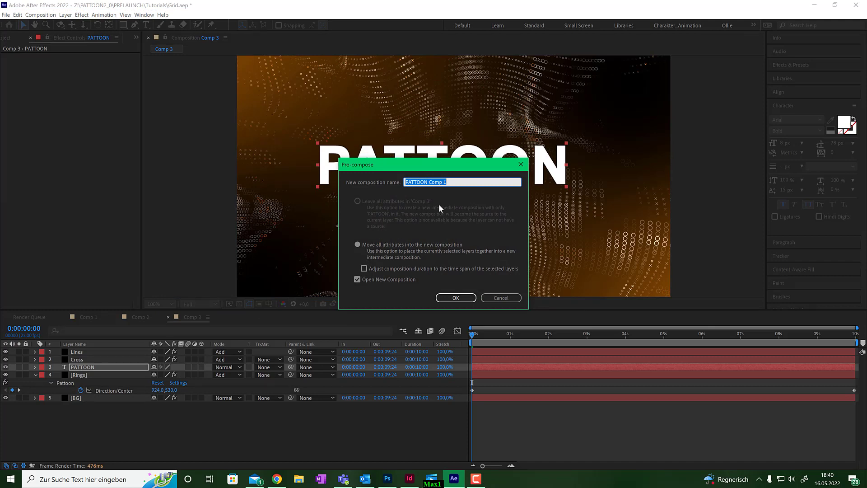
pyautogui.write('Content')
pyautogui.click(462, 298)
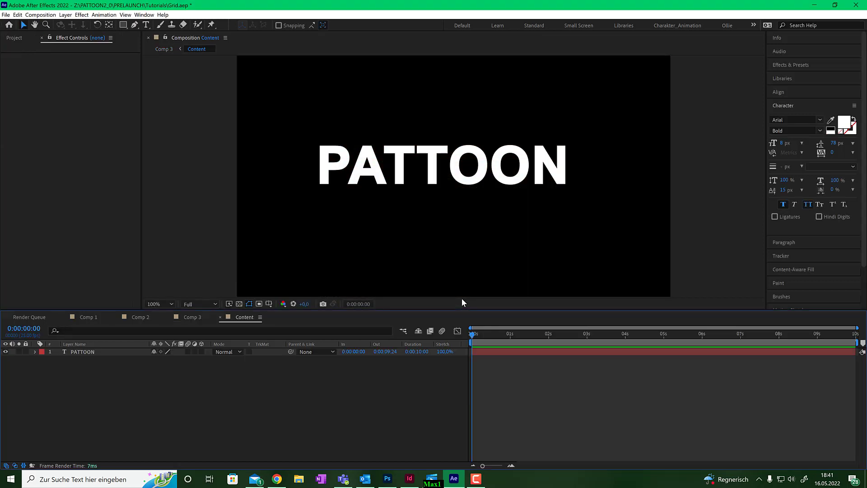
# Centre the PATTOON text in the Content composition and move its anchor point to the middle of the text.
pyautogui.click(86, 352)
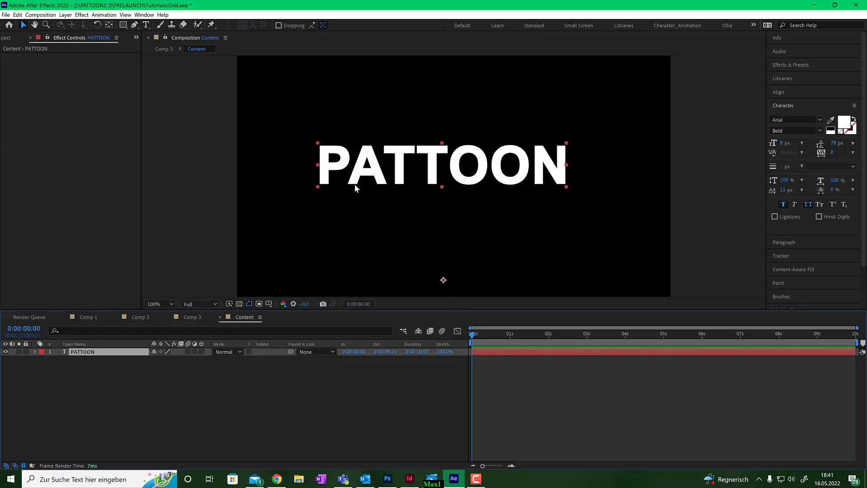
pyautogui.moveTo(397, 176); pyautogui.dragTo(404, 193)
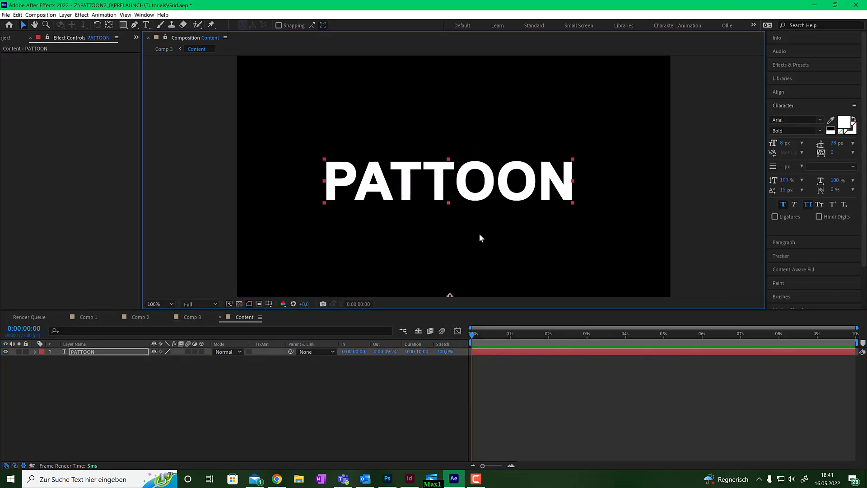
pyautogui.click(109, 26)
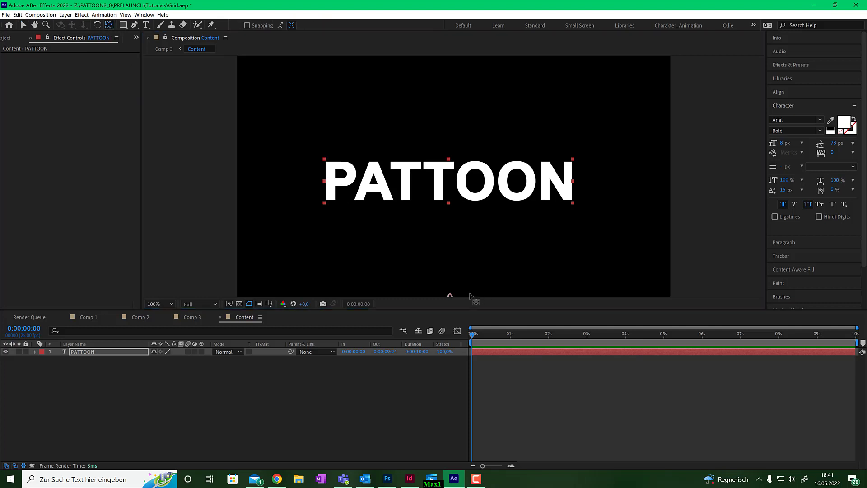
pyautogui.hotkey('ctrl', 'alt', 'Home')
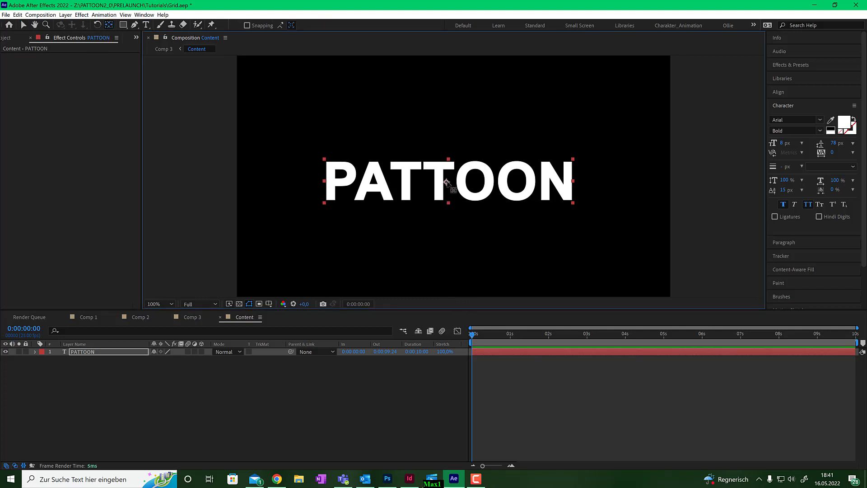
pyautogui.click(23, 26)
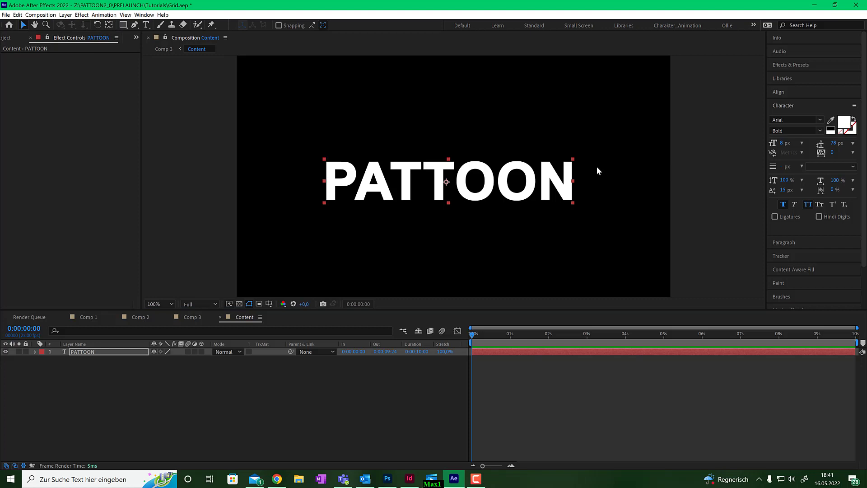
# Scale the PATTOON text to 3147.3% and trim its layer to run from 0:00:00:00 to 0:00:01:00.
pyautogui.press('s')
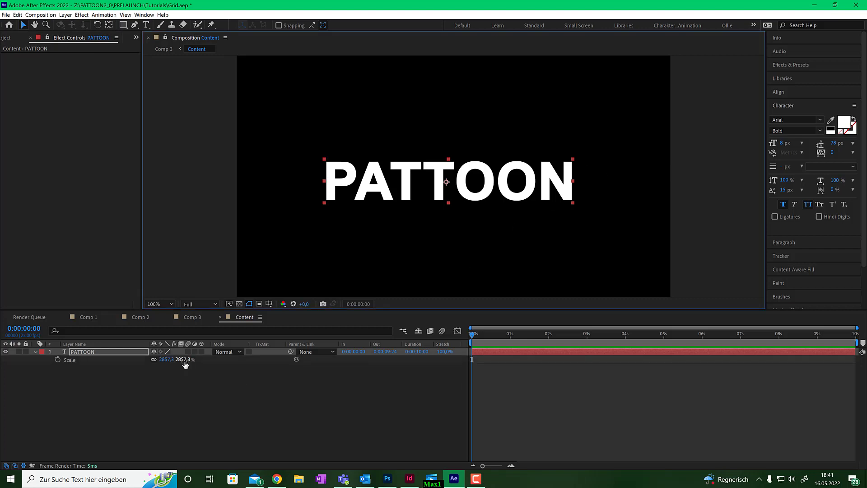
pyautogui.moveTo(180, 359); pyautogui.dragTo(316, 359)
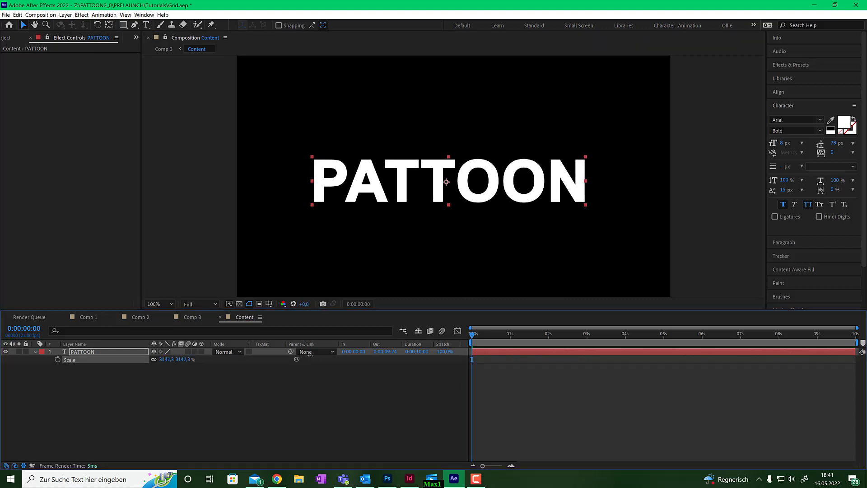
pyautogui.moveTo(475, 337); pyautogui.dragTo(513, 338)
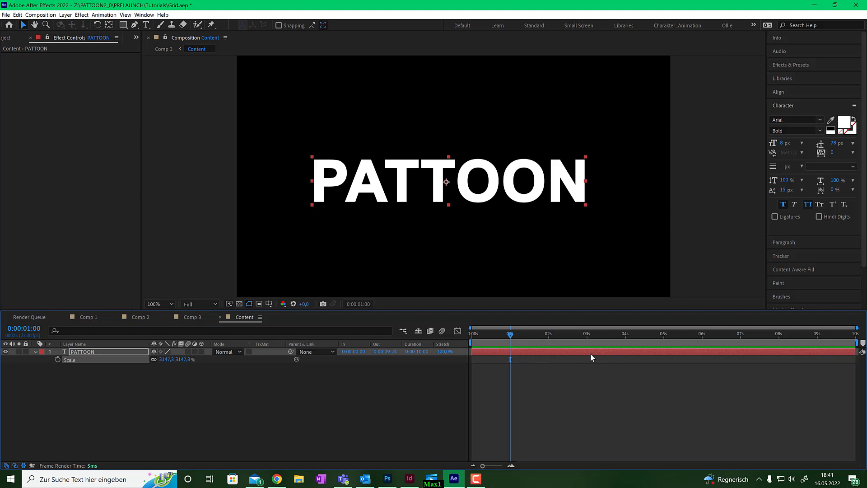
pyautogui.moveTo(592, 353); pyautogui.dragTo(459, 352)
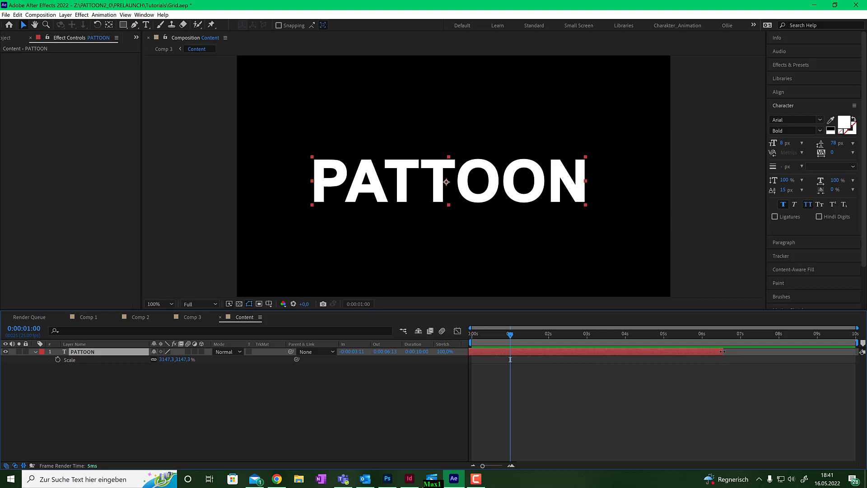
pyautogui.moveTo(723, 352); pyautogui.dragTo(503, 335)
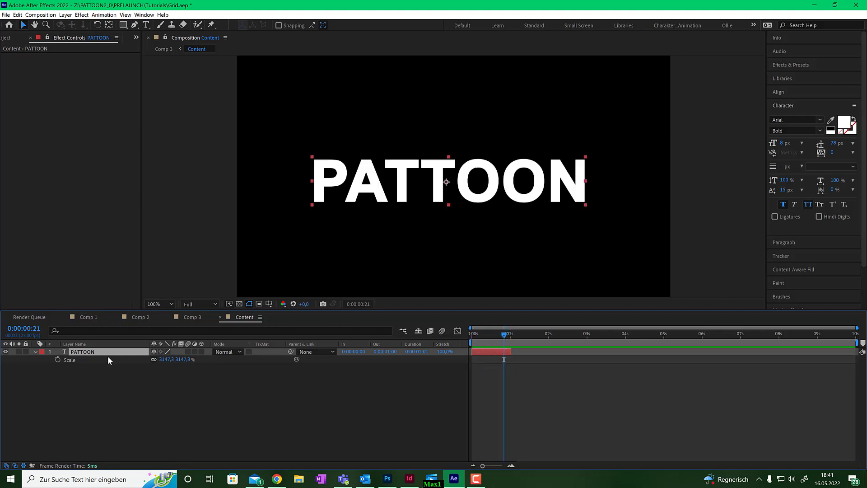
# Duplicate the PATTOON layer, start the copy at 0:00:01:01, and change its text to "plugin".
pyautogui.hotkey('ctrl', 'd')
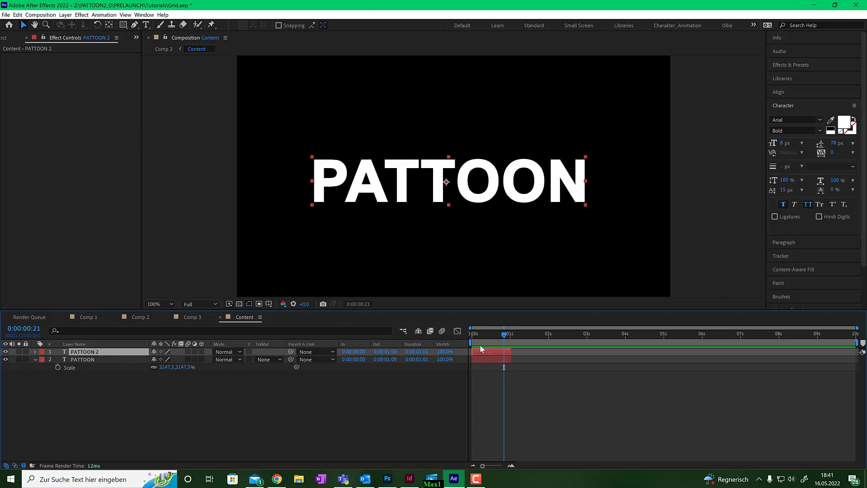
pyautogui.moveTo(481, 348); pyautogui.dragTo(528, 337)
pyautogui.doubleClick(553, 189)
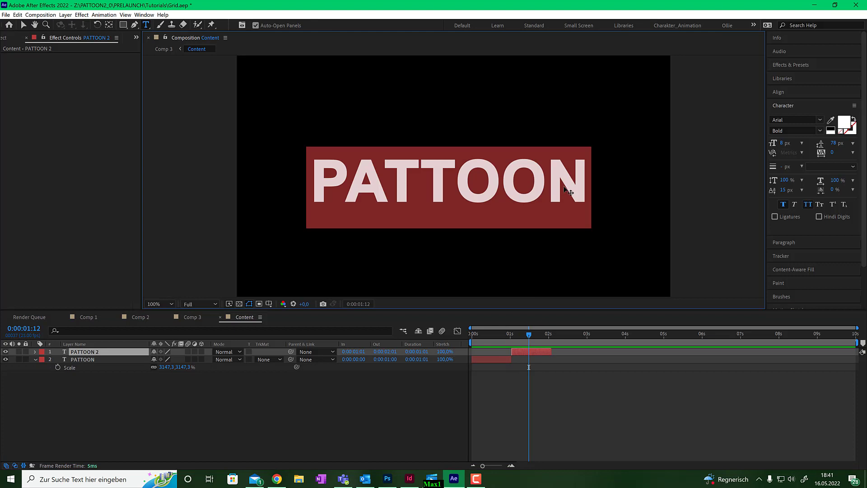
pyautogui.write('plugin')
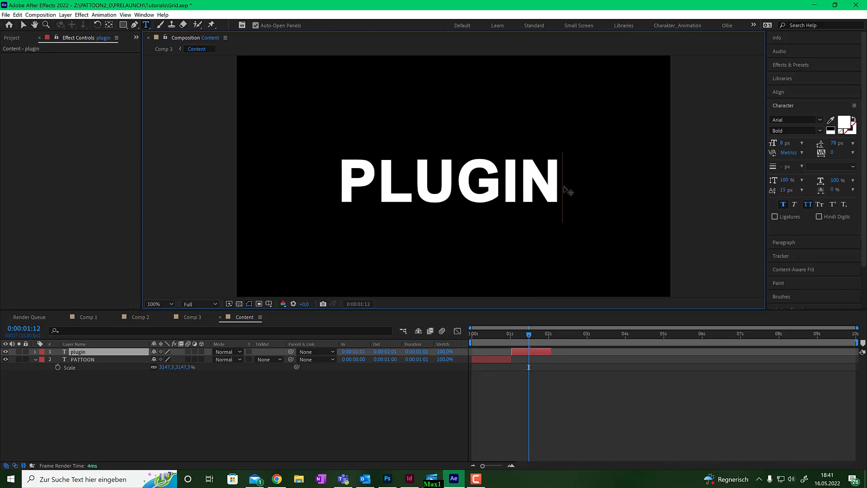
# Duplicate the plugin text layer and shift the copy to start at 0:00:02:02.
pyautogui.click(537, 353)
pyautogui.hotkey('ctrl', 'd')
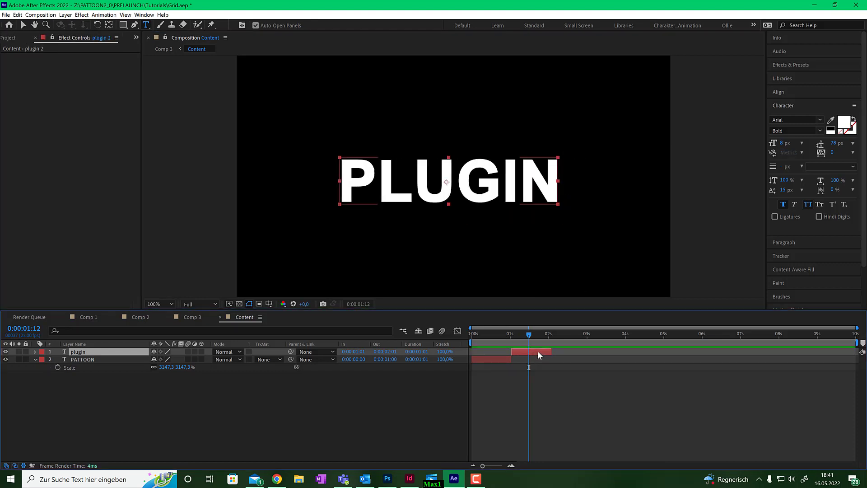
pyautogui.moveTo(542, 351); pyautogui.dragTo(580, 354)
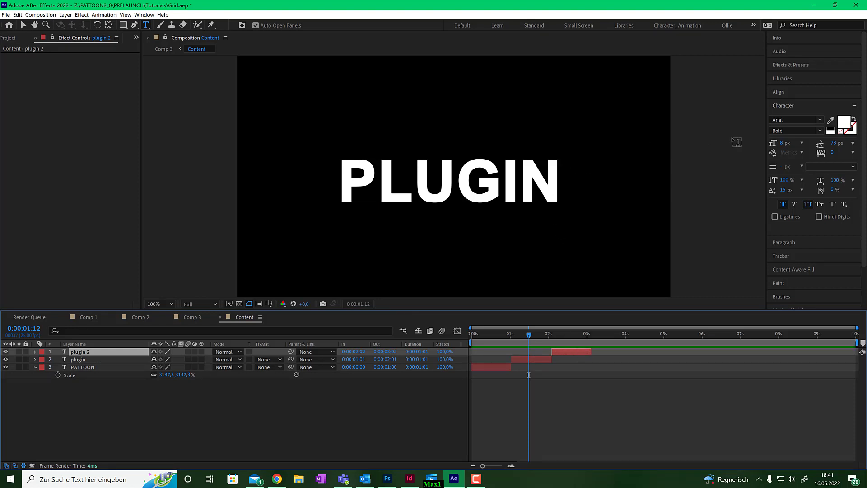
# Change the font of the duplicated plugin text to FontAwesome.
pyautogui.click(794, 119)
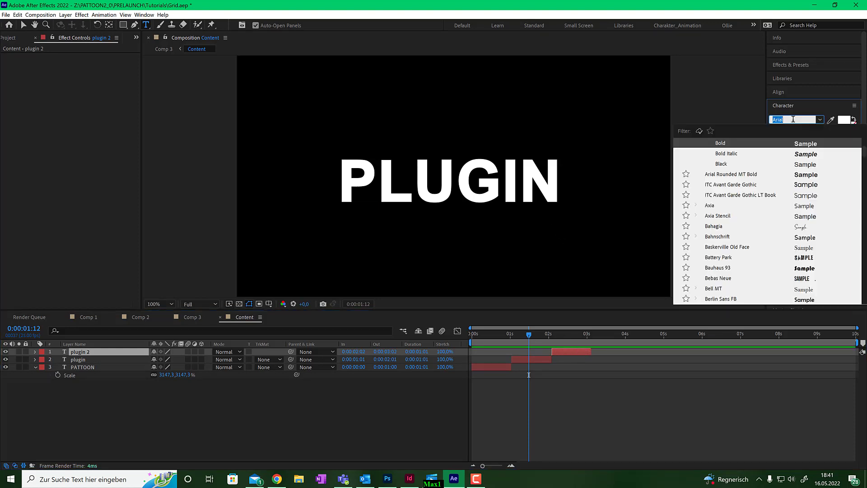
pyautogui.write('fon')
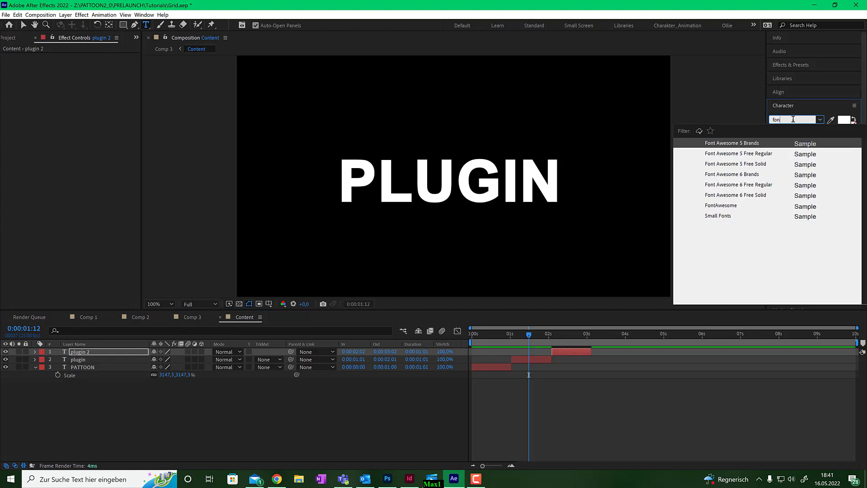
pyautogui.click(755, 188)
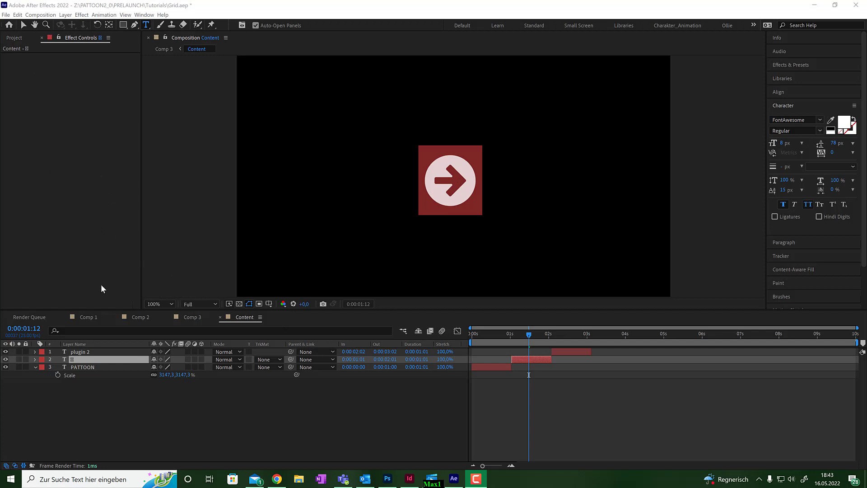
# Scale the arrow icon text layer up to 7849.3%.
pyautogui.click(72, 360)
pyautogui.press('s')
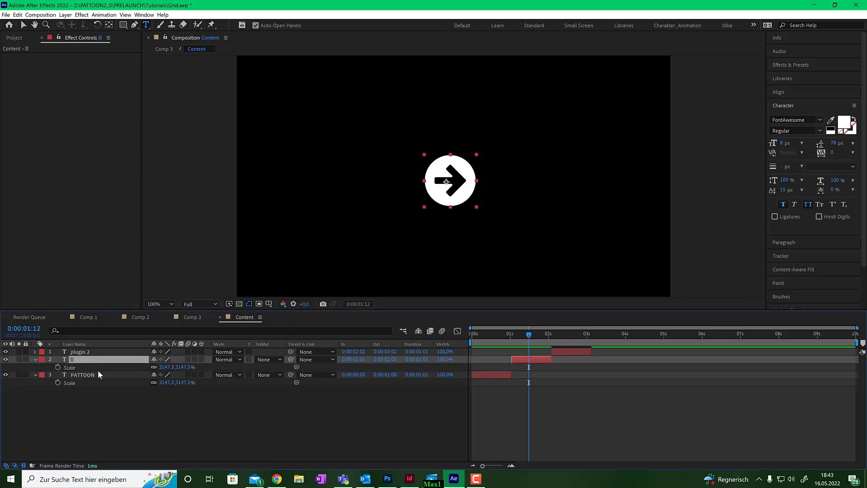
pyautogui.moveTo(174, 367); pyautogui.dragTo(849, 312)
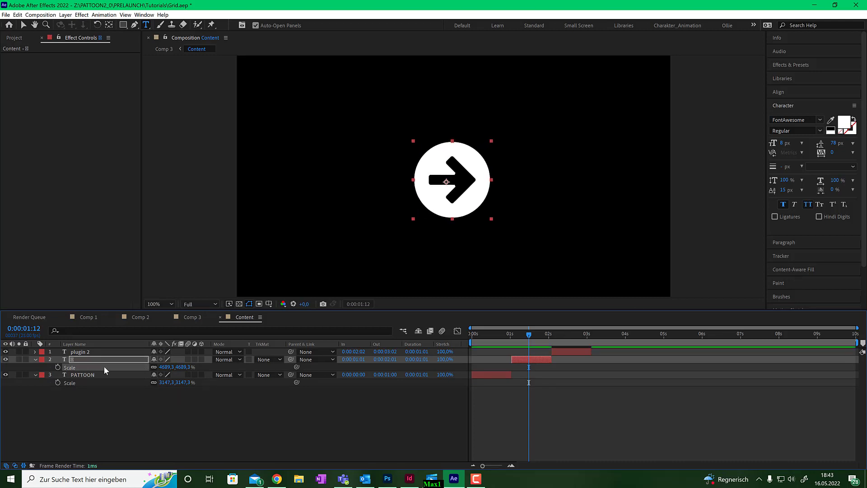
pyautogui.moveTo(179, 366); pyautogui.dragTo(484, 323)
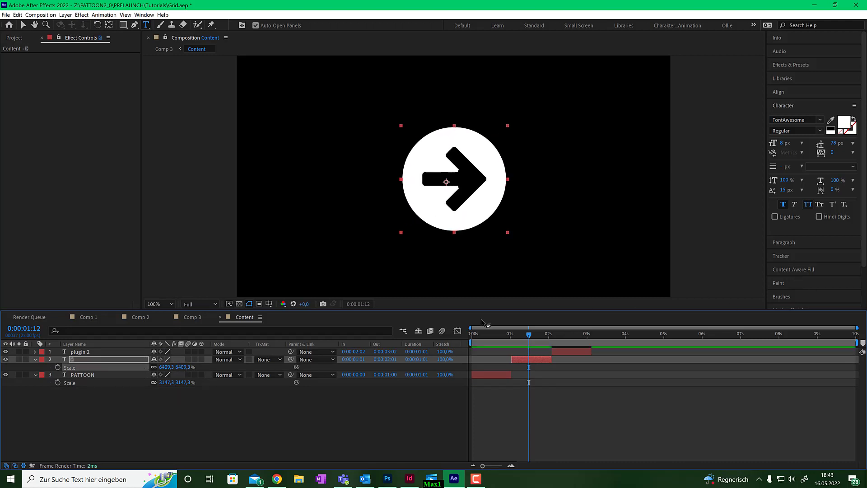
pyautogui.moveTo(178, 367); pyautogui.dragTo(634, 352)
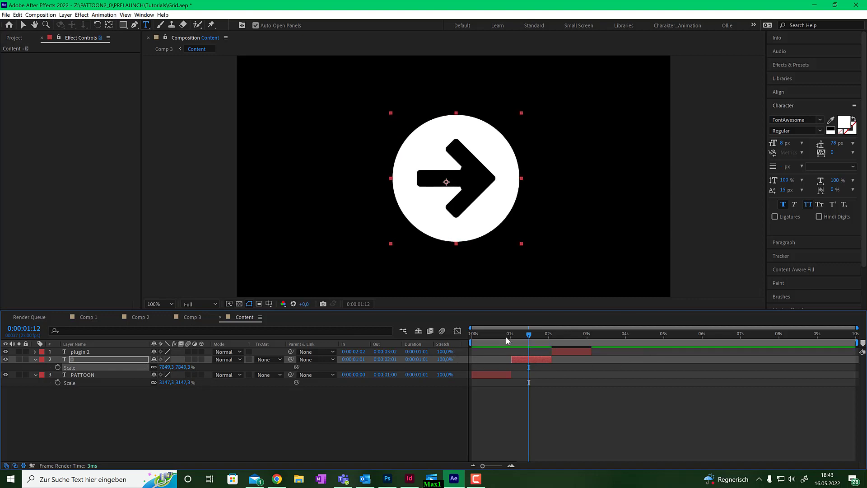
# Duplicate the arrow icon layer, start the copy at 0:00:03:03, and place it above the plugin text layer.
pyautogui.moveTo(506, 337); pyautogui.dragTo(590, 334)
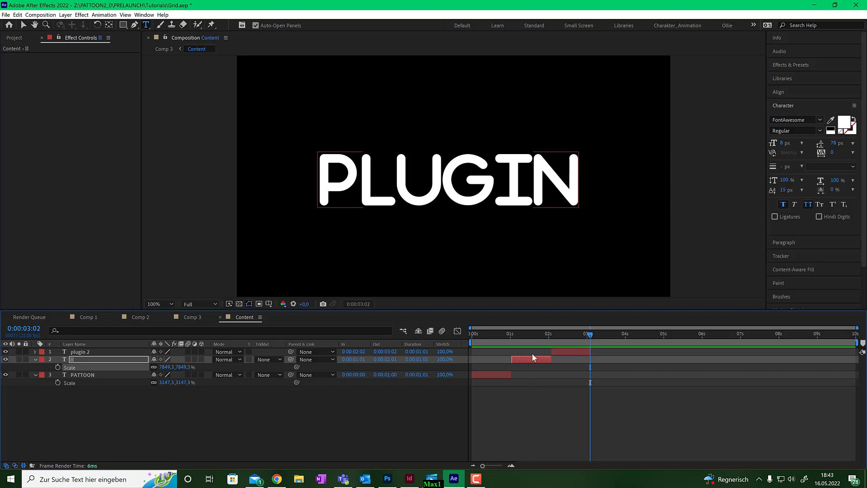
pyautogui.click(532, 360)
pyautogui.hotkey('ctrl', 'd')
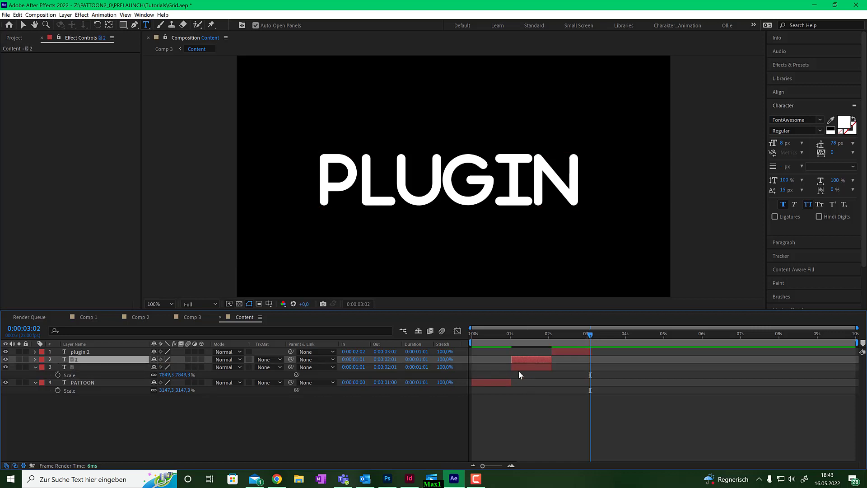
pyautogui.moveTo(533, 361); pyautogui.dragTo(612, 360)
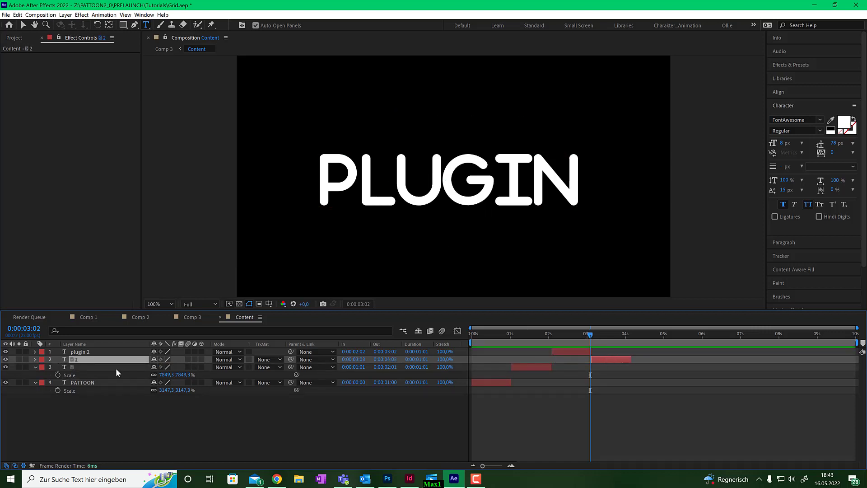
pyautogui.moveTo(95, 360); pyautogui.dragTo(96, 350)
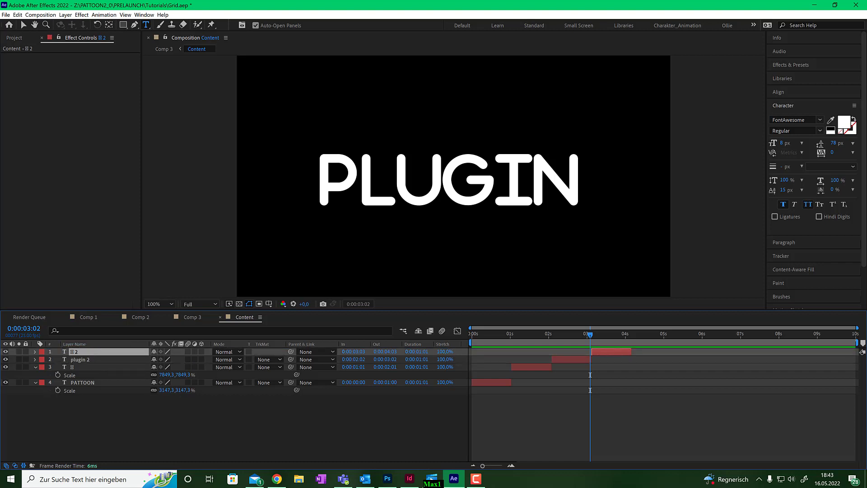
# Switch to Chrome's Font Awesome cheatsheet and use its dove icon to replace the duplicated arrow, in the Font Awesome Solid style.
pyautogui.hotkey('alt', 'Tab')
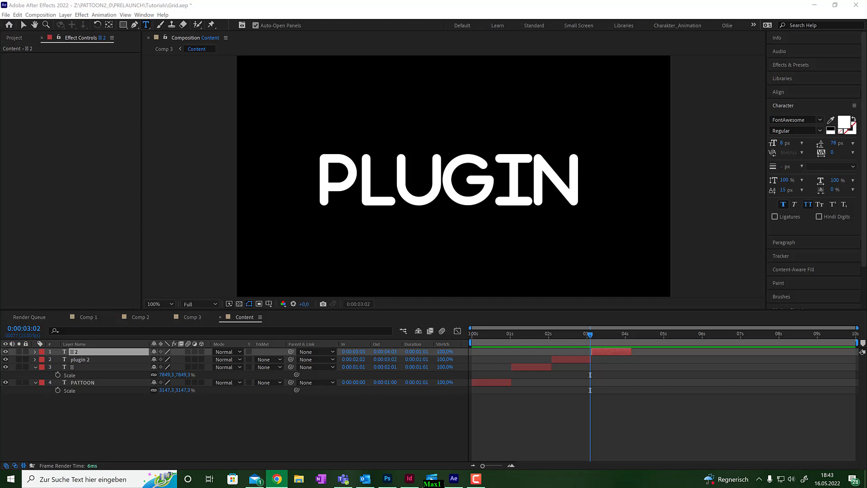
pyautogui.hotkey('alt', 'Tab')
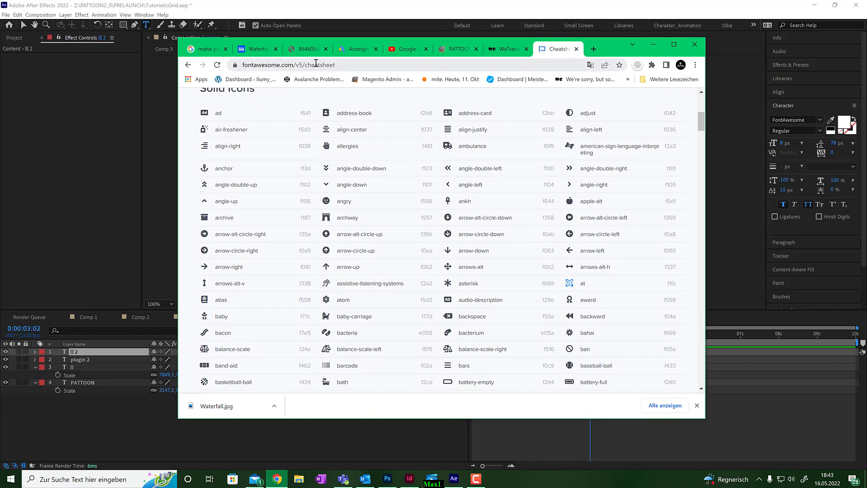
pyautogui.moveTo(612, 46); pyautogui.dragTo(0, 53)
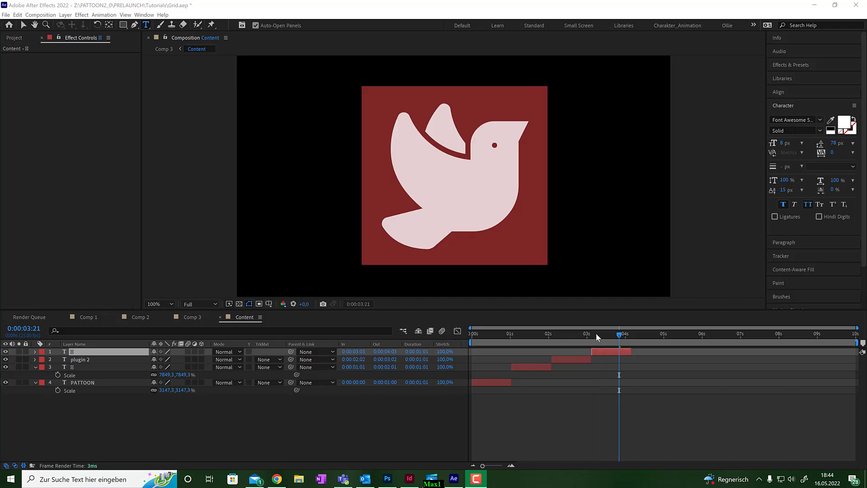
# Duplicate the plugin text layer, move the copy to the top of the stack, and start it at 0:00:04:04.
pyautogui.moveTo(619, 334)
pyautogui.mouseDown()
pyautogui.moveTo(602, 335)
pyautogui.moveTo(631, 334)
pyautogui.mouseUp()
pyautogui.click(612, 351)
pyautogui.click(576, 359)
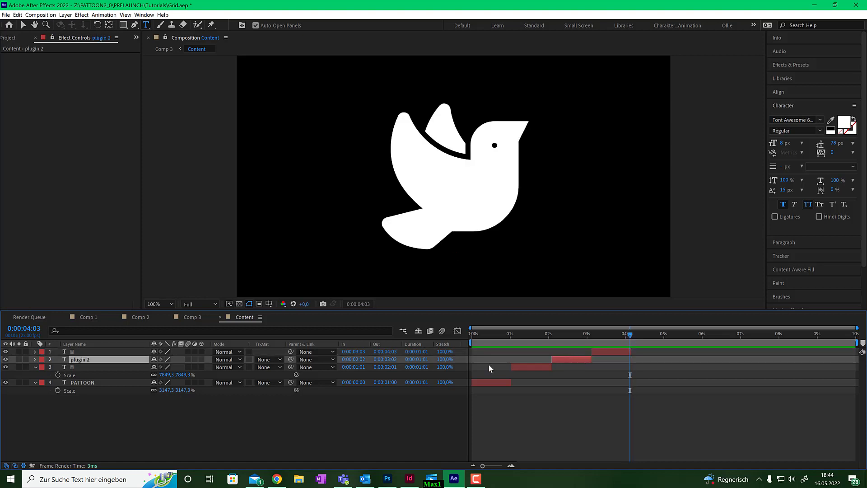
pyautogui.hotkey('ctrl', 'd')
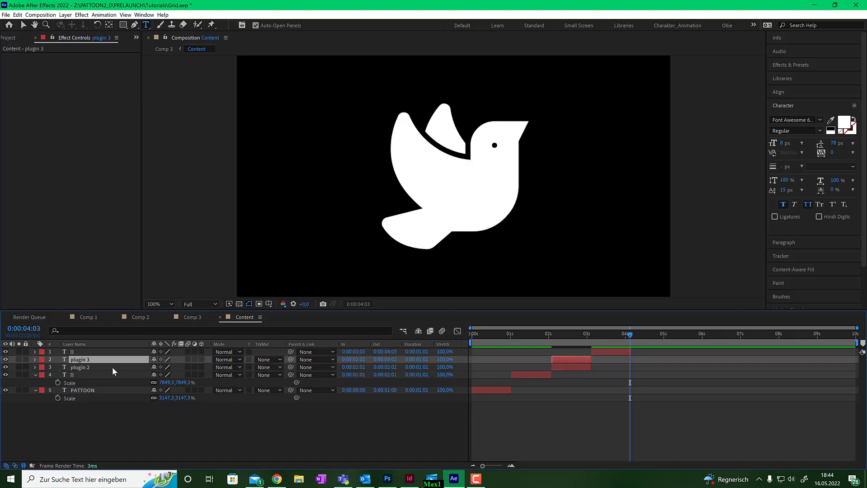
pyautogui.moveTo(76, 358); pyautogui.dragTo(81, 349)
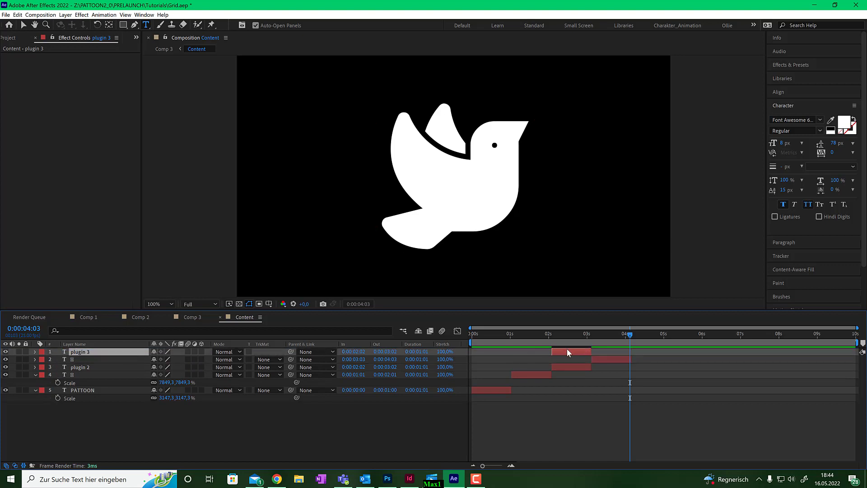
pyautogui.moveTo(568, 352); pyautogui.dragTo(643, 353)
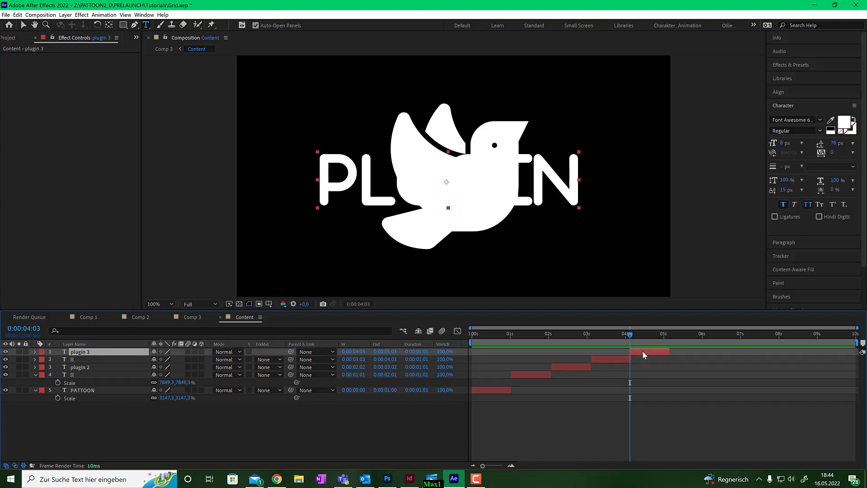
pyautogui.moveTo(633, 350); pyautogui.dragTo(636, 351)
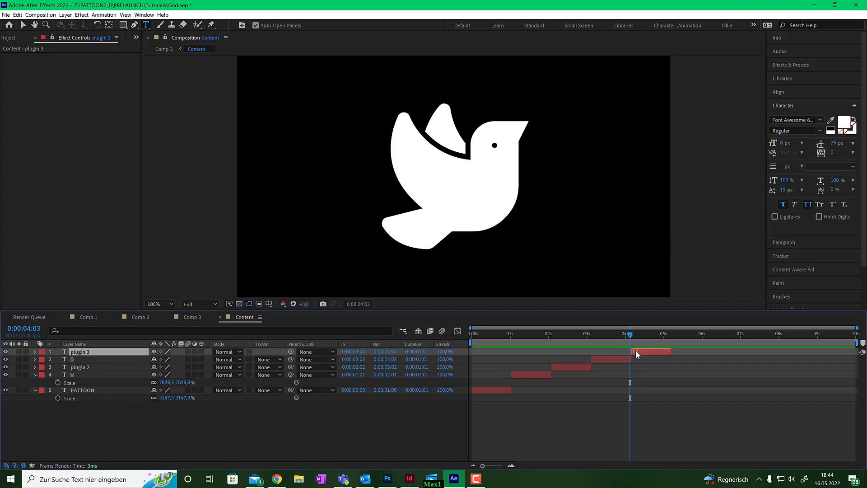
# Change the text of the duplicated plugin layer to "AE".
pyautogui.click(641, 338)
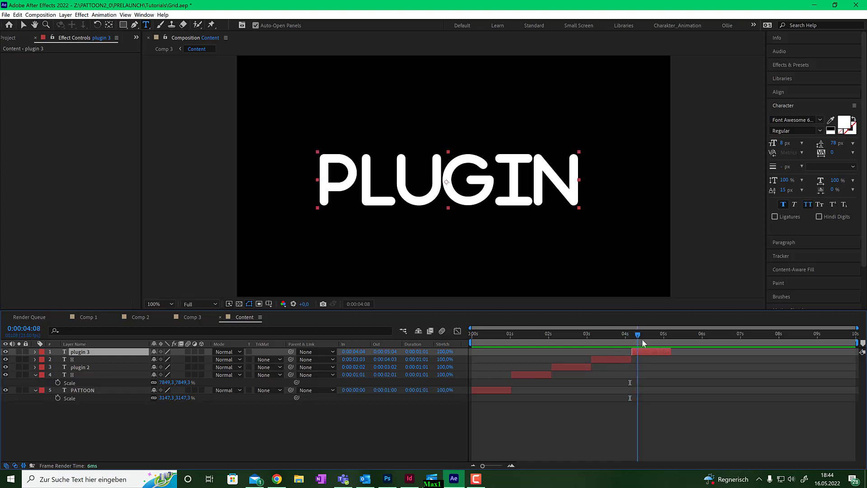
pyautogui.click(570, 186)
pyautogui.doubleClick(357, 188)
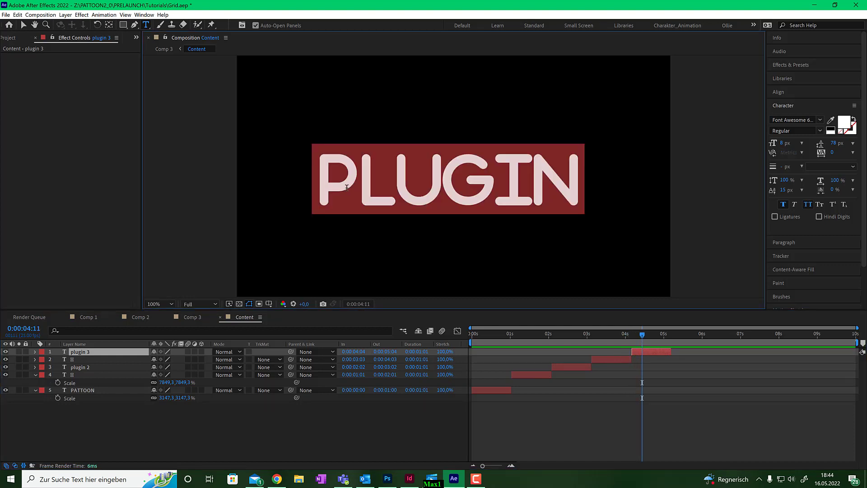
pyautogui.write('AE')
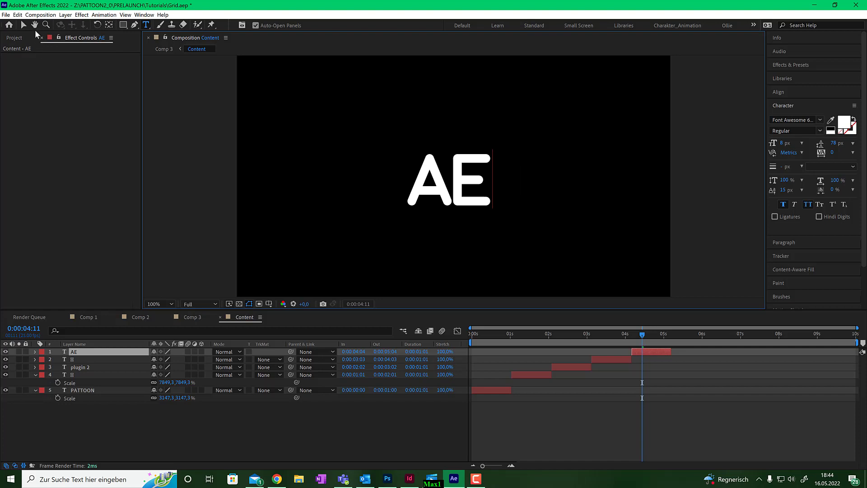
# Scale the AE text layer up to 6459.3%.
pyautogui.click(23, 24)
pyautogui.press('s')
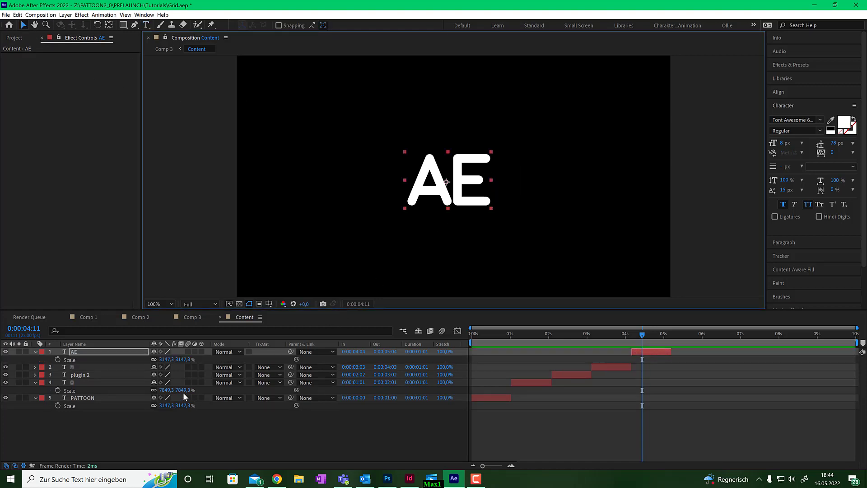
pyautogui.moveTo(183, 360); pyautogui.dragTo(199, 364)
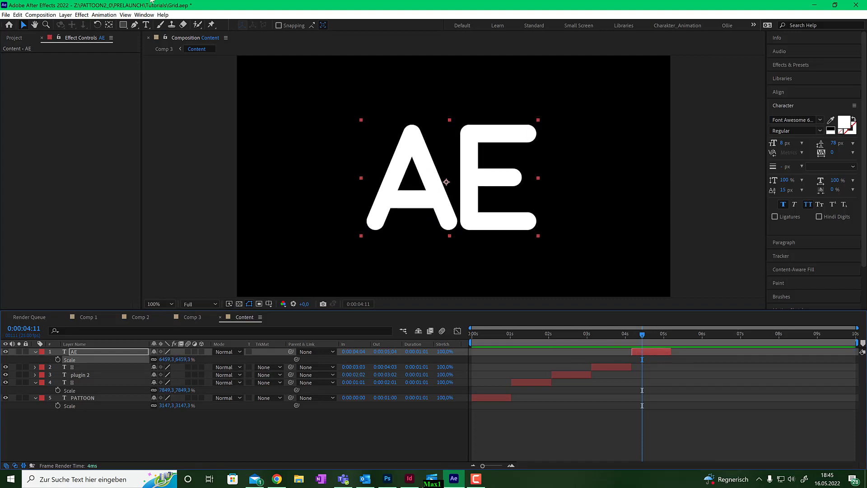
# Draw a square on a new shape layer framing the AE text, using the Rectangle tool.
pyautogui.click(123, 25)
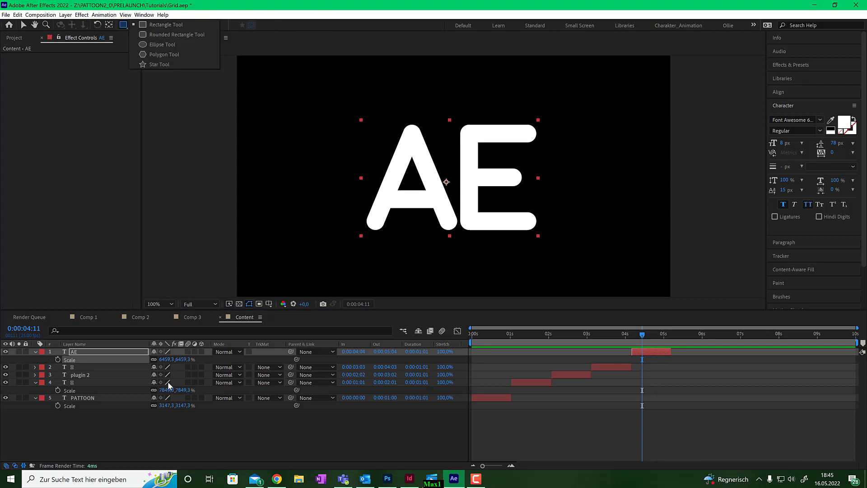
pyautogui.click(177, 426)
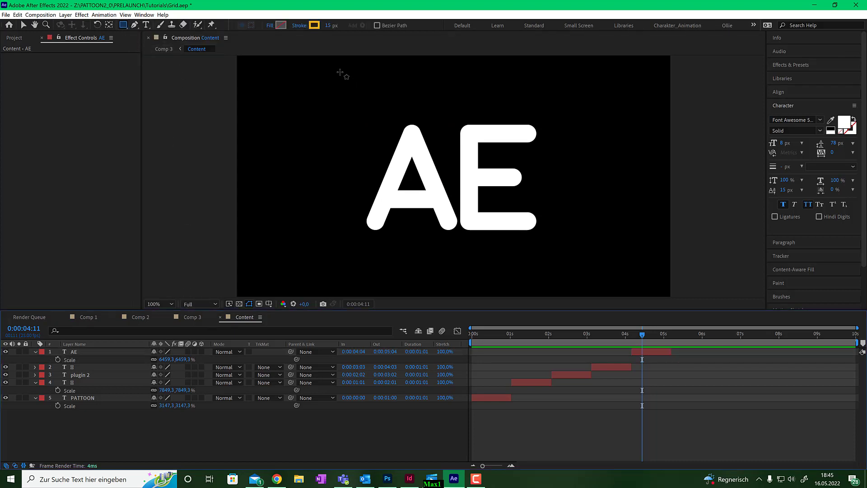
pyautogui.moveTo(338, 69); pyautogui.dragTo(557, 221)
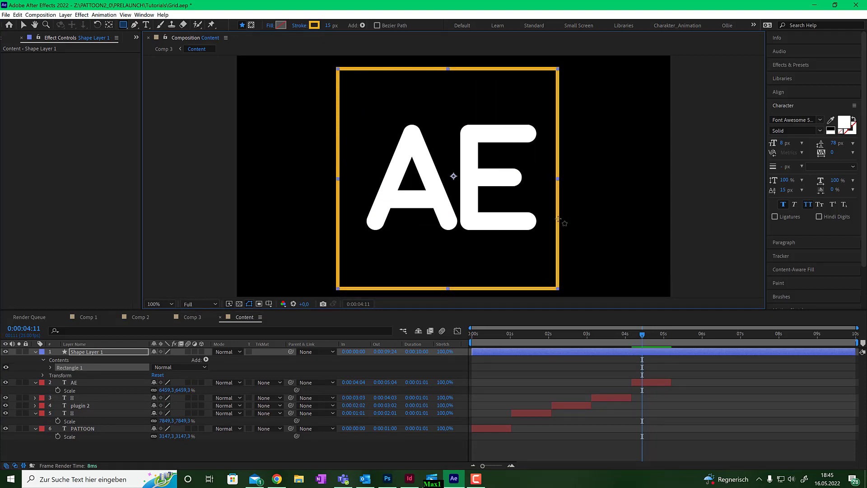
# Set the square's stroke color to white (FFFFFF) and nudge the square slightly right to center it around AE.
pyautogui.click(314, 25)
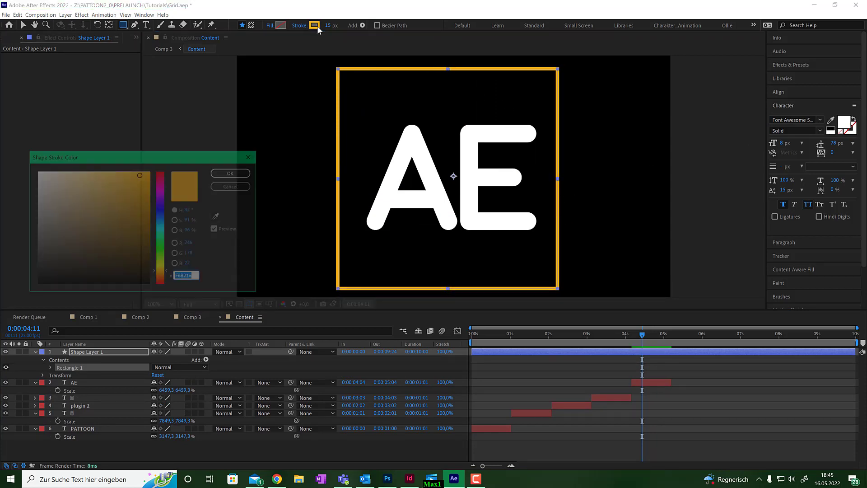
pyautogui.moveTo(96, 184); pyautogui.dragTo(18, 162)
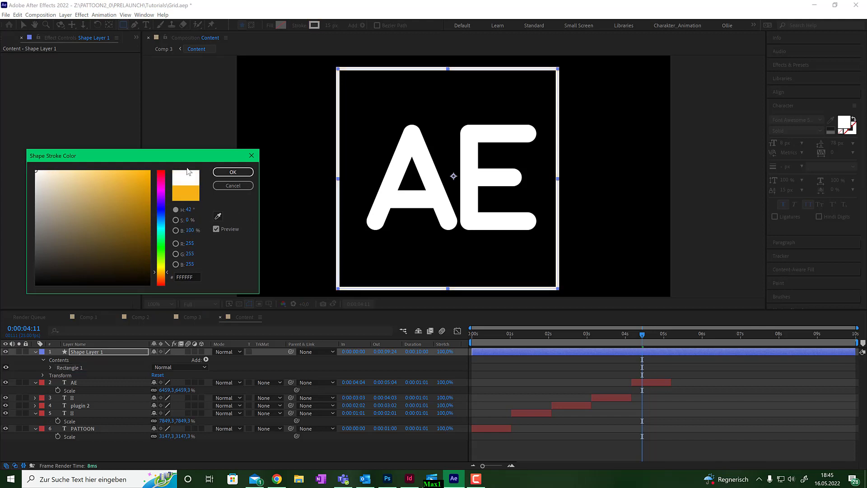
pyautogui.click(235, 172)
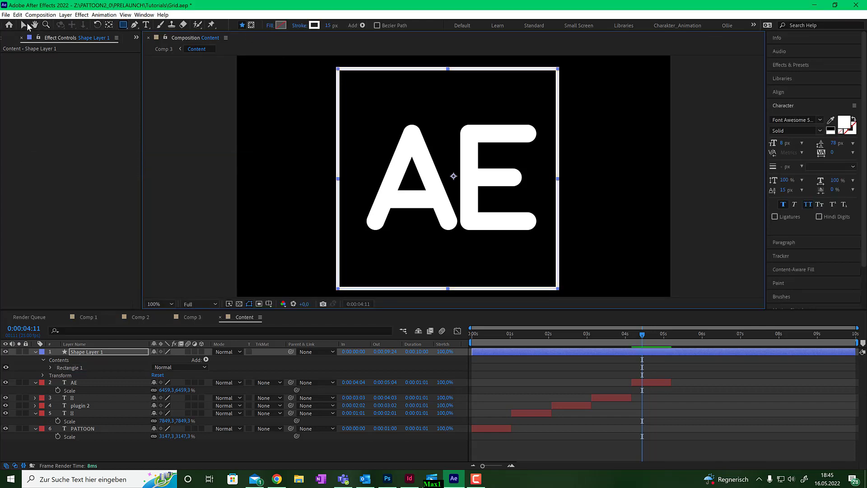
pyautogui.click(23, 26)
pyautogui.moveTo(559, 168); pyautogui.dragTo(560, 169)
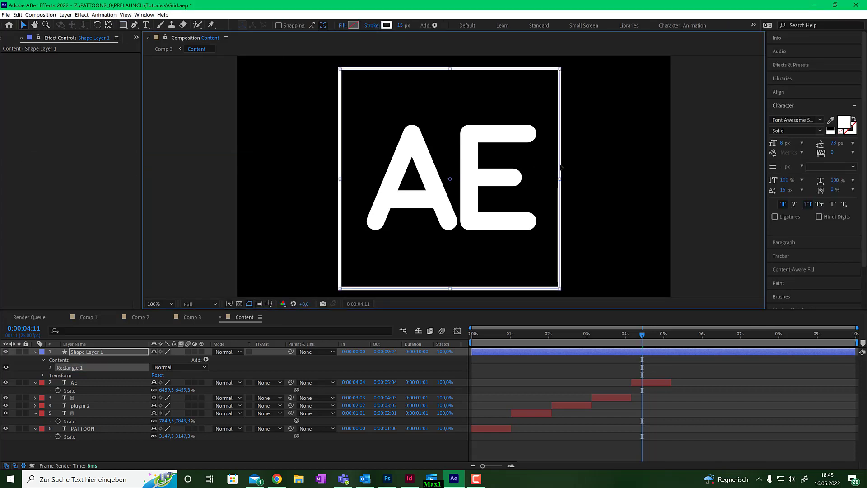
# Match the square's layer to the AE text's duration, starting at 0:00:04:04 and ending at 0:00:05:04.
pyautogui.moveTo(642, 335)
pyautogui.mouseDown()
pyautogui.moveTo(541, 330)
pyautogui.moveTo(632, 329)
pyautogui.mouseUp()
pyautogui.moveTo(473, 350); pyautogui.dragTo(659, 350)
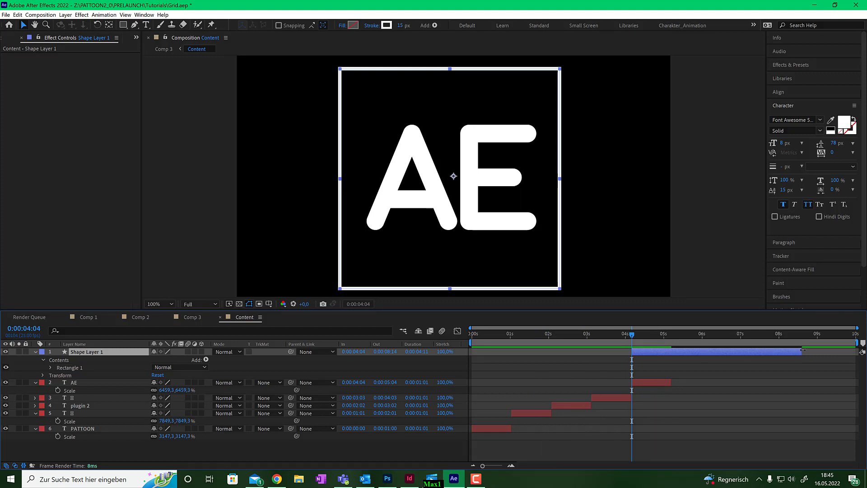
pyautogui.moveTo(802, 351); pyautogui.dragTo(624, 335)
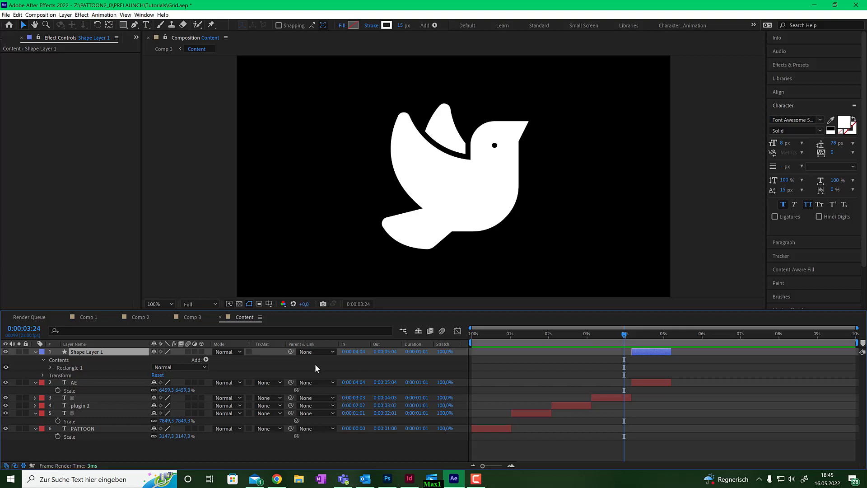
# In Comp 3, move the Content layer to the top and place a duplicate of the Rings layer directly below it.
pyautogui.click(193, 318)
pyautogui.moveTo(85, 367); pyautogui.dragTo(118, 357)
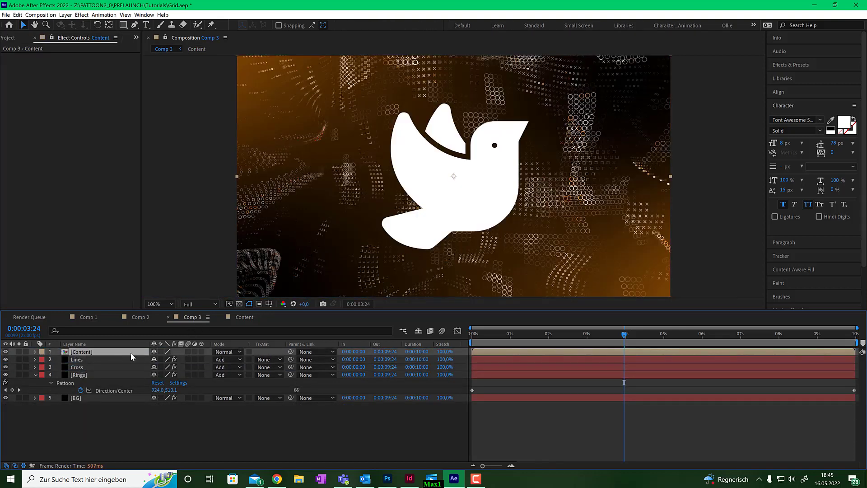
pyautogui.click(80, 375)
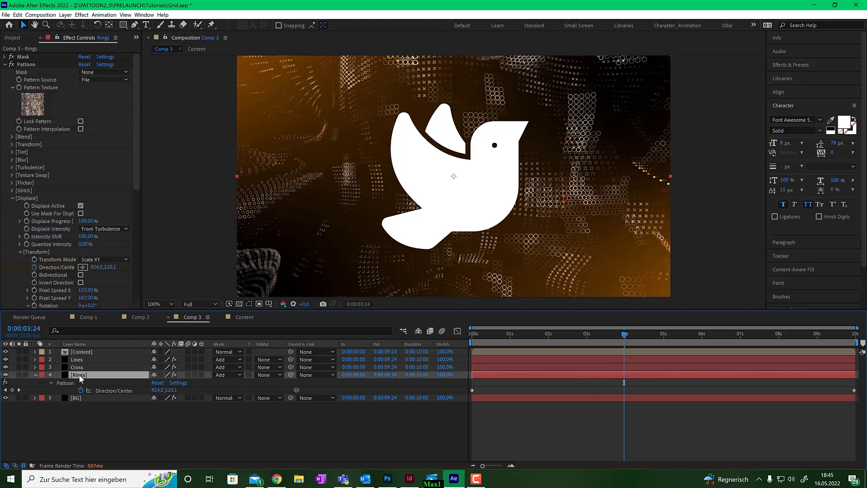
pyautogui.hotkey('ctrl', 'd')
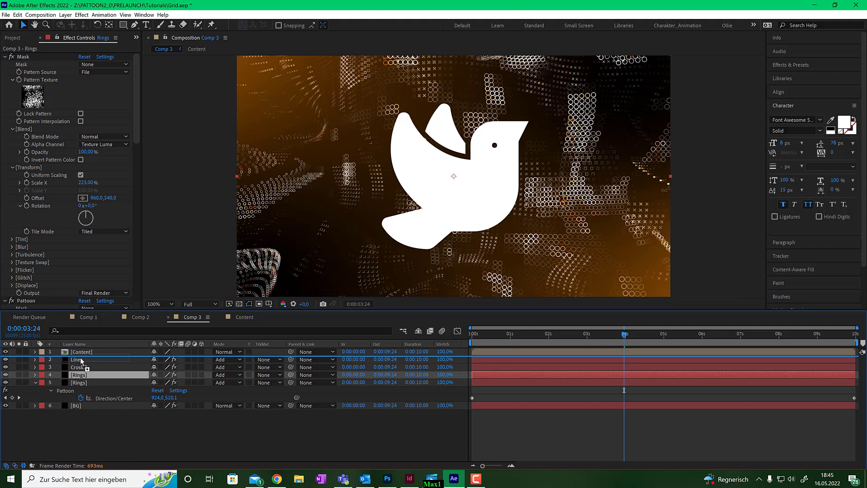
pyautogui.moveTo(82, 360); pyautogui.dragTo(83, 360)
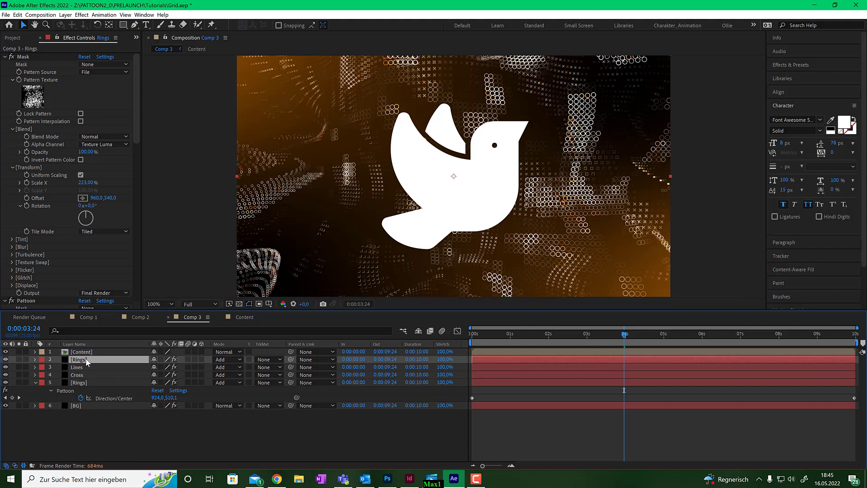
# Rename the duplicated Rings layer below Content to "Typ".
pyautogui.rightClick(86, 361)
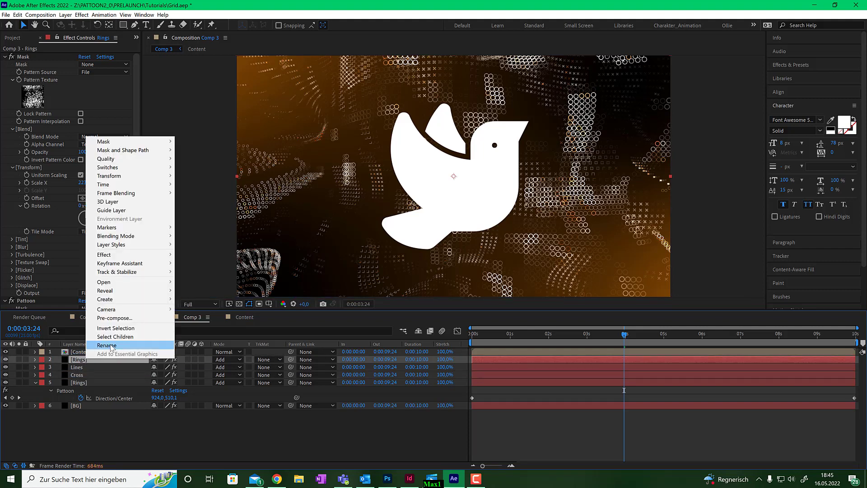
pyautogui.click(104, 355)
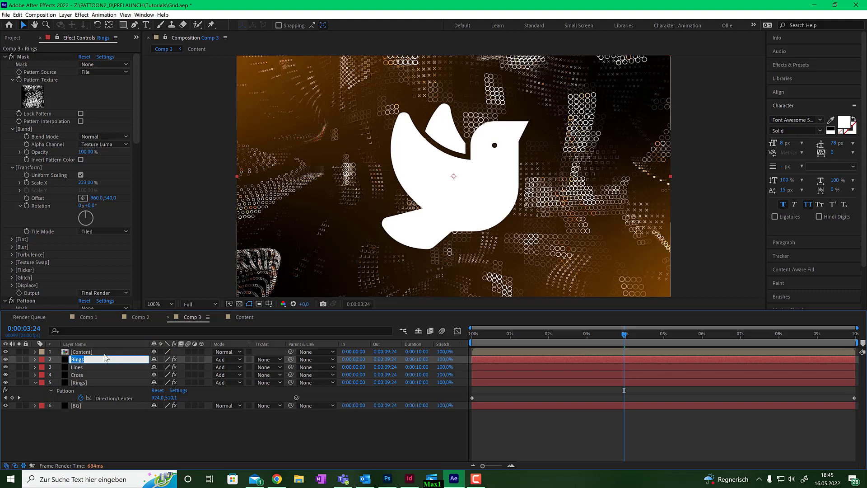
pyautogui.write('Typ')
pyautogui.click(139, 448)
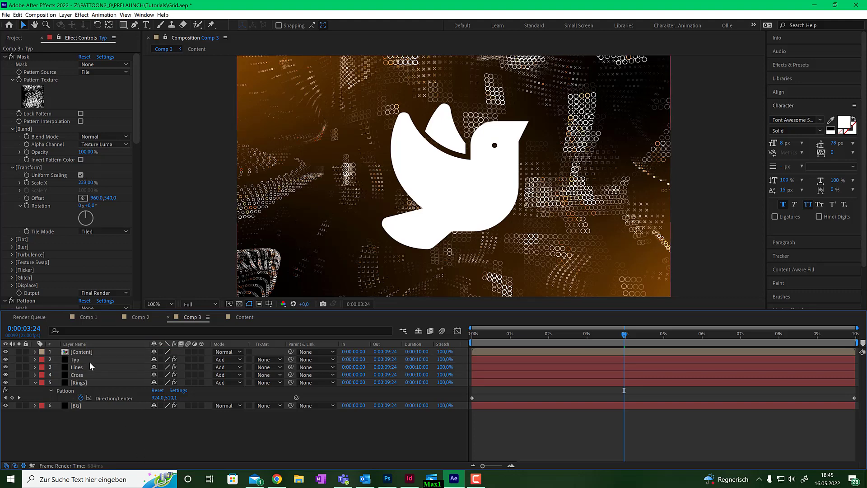
# Hide the Content layer and select the Typ layer.
pyautogui.click(88, 352)
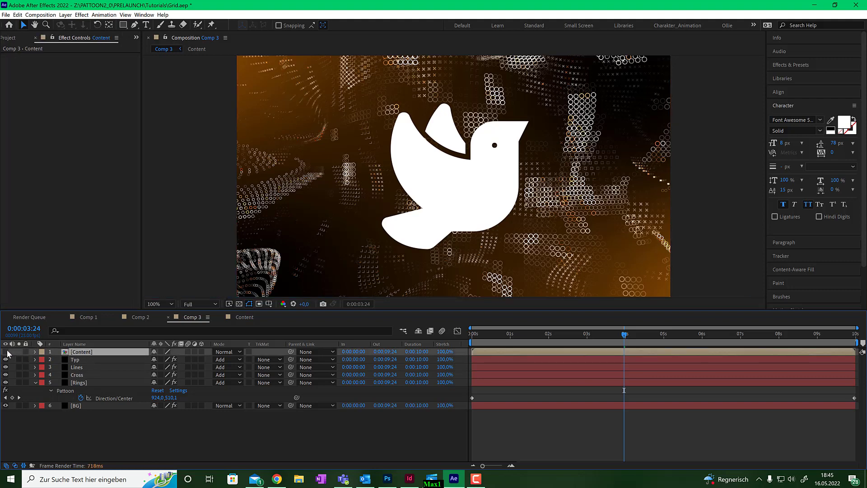
pyautogui.click(6, 351)
pyautogui.click(77, 361)
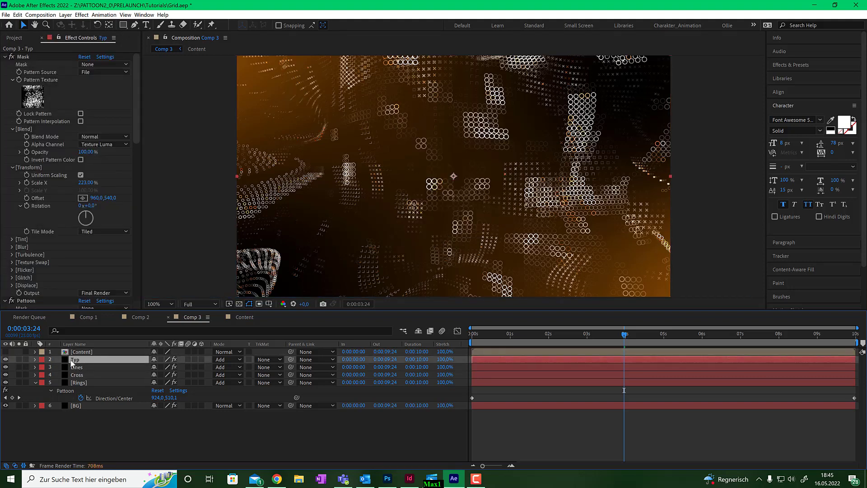
# Solo the Typ layer and set its Mask effect's pattern source to the Content layer with Effects & Masks.
pyautogui.click(19, 359)
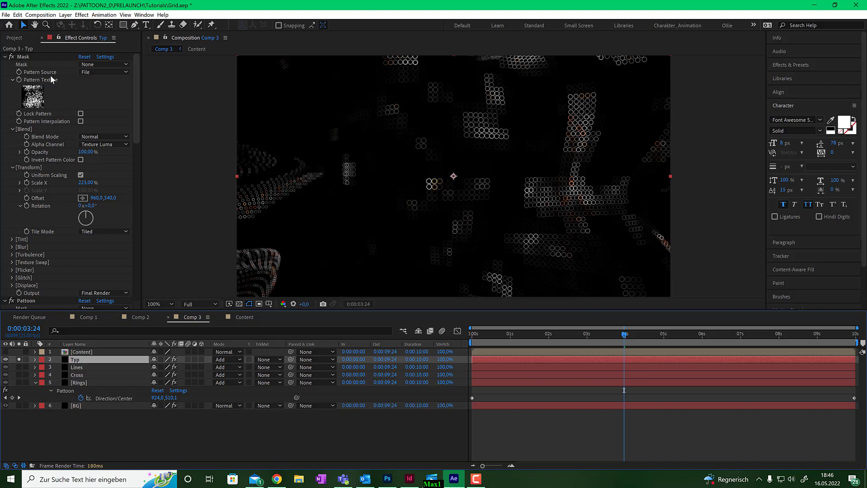
pyautogui.click(98, 72)
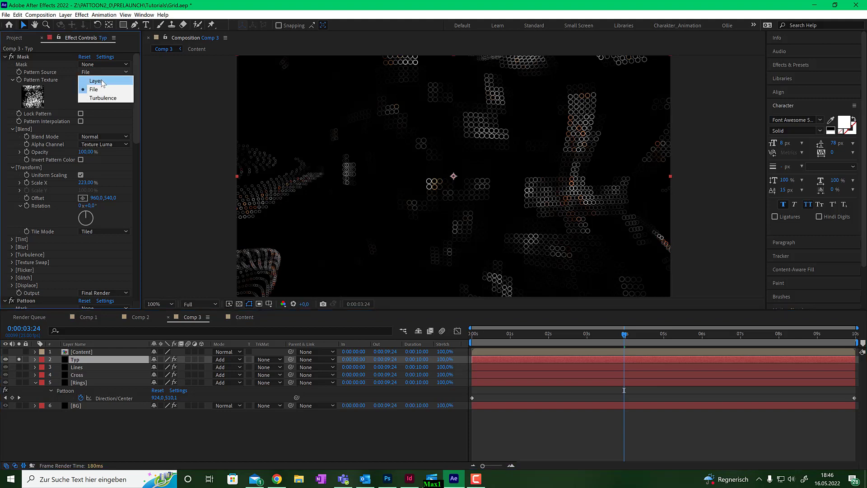
pyautogui.click(102, 82)
pyautogui.click(101, 79)
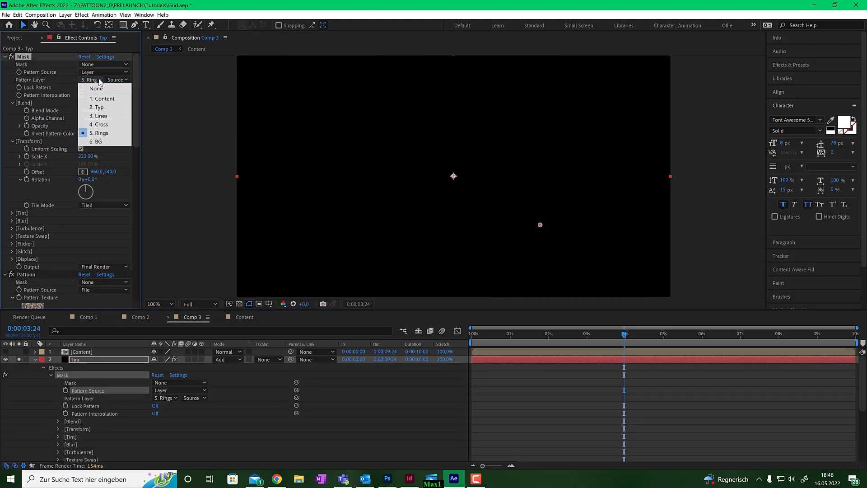
pyautogui.click(98, 95)
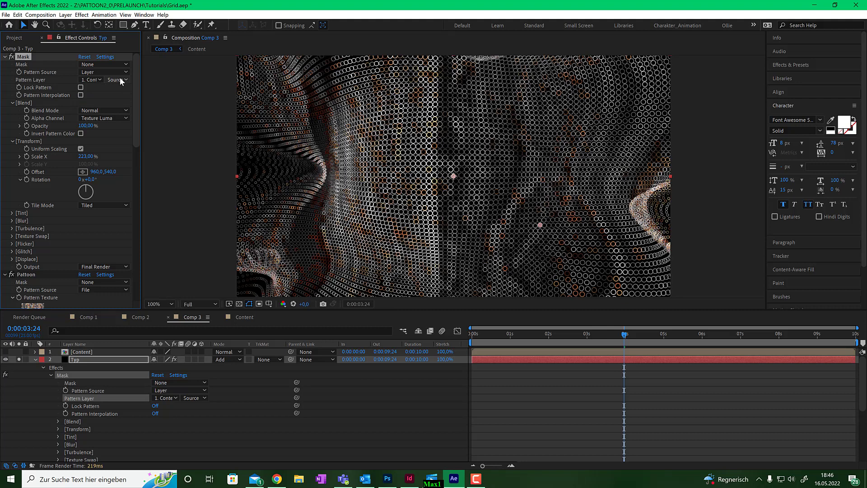
pyautogui.click(120, 78)
pyautogui.click(126, 105)
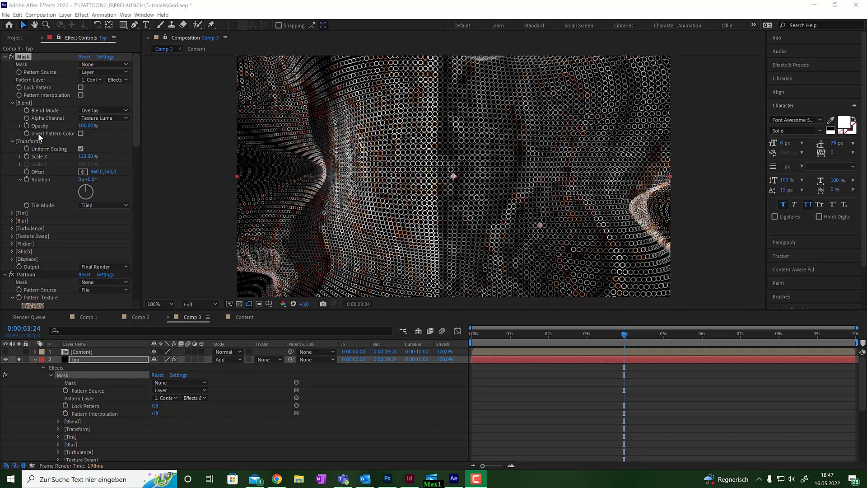
# Reduce the Mask pattern's scale to 5% and move its offset to about 498, 273.
pyautogui.moveTo(86, 156); pyautogui.dragTo(43, 160)
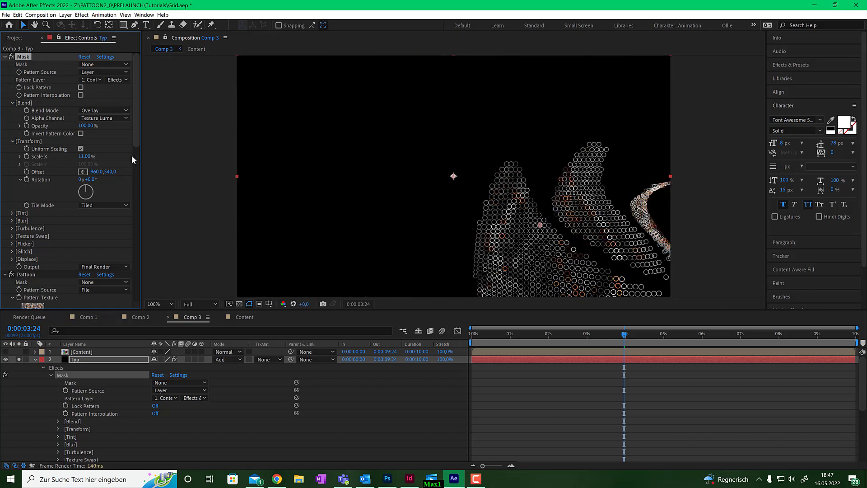
pyautogui.click(82, 171)
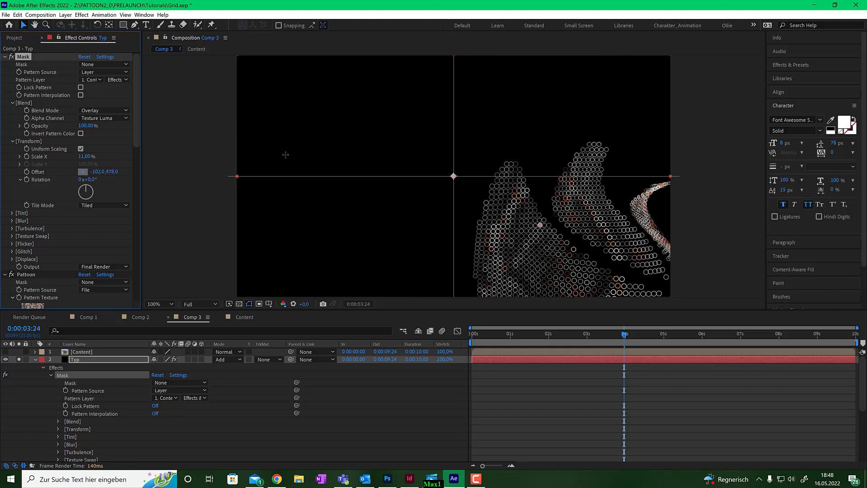
pyautogui.click(401, 121)
pyautogui.moveTo(401, 120); pyautogui.dragTo(350, 116)
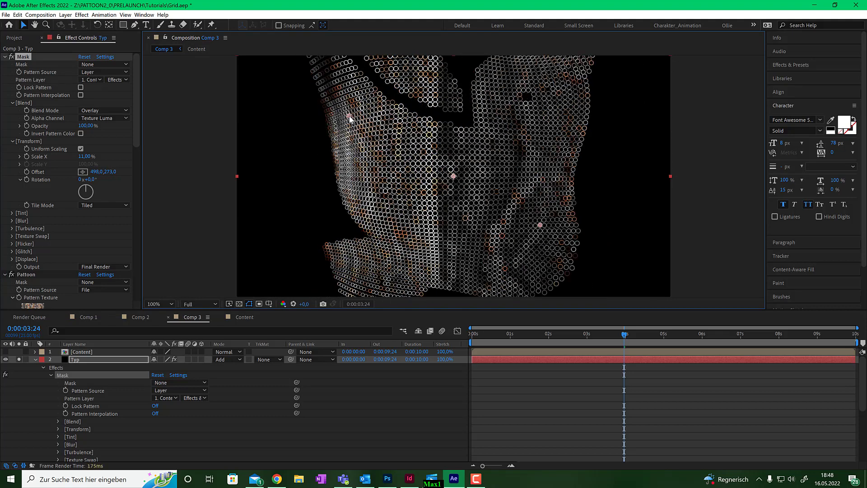
pyautogui.moveTo(89, 159); pyautogui.dragTo(81, 159)
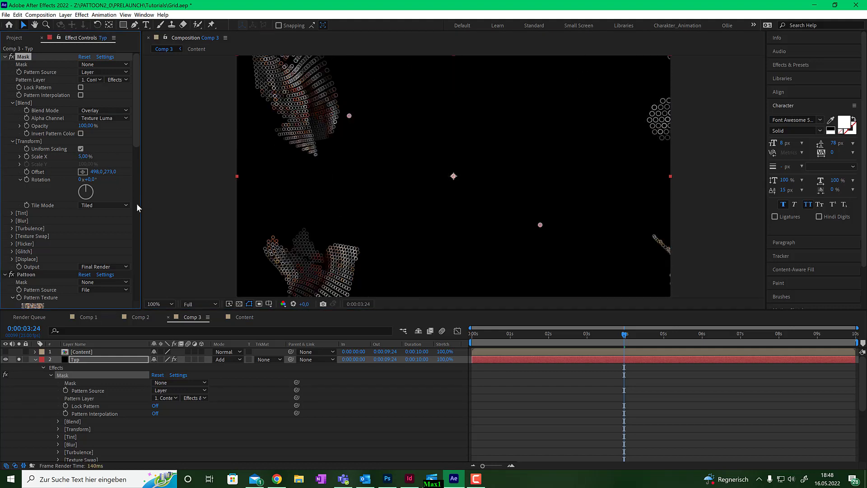
# Set the Mask's tile mode to Single and reposition its pattern near the frame's centre, at about 923, 511.
pyautogui.click(103, 204)
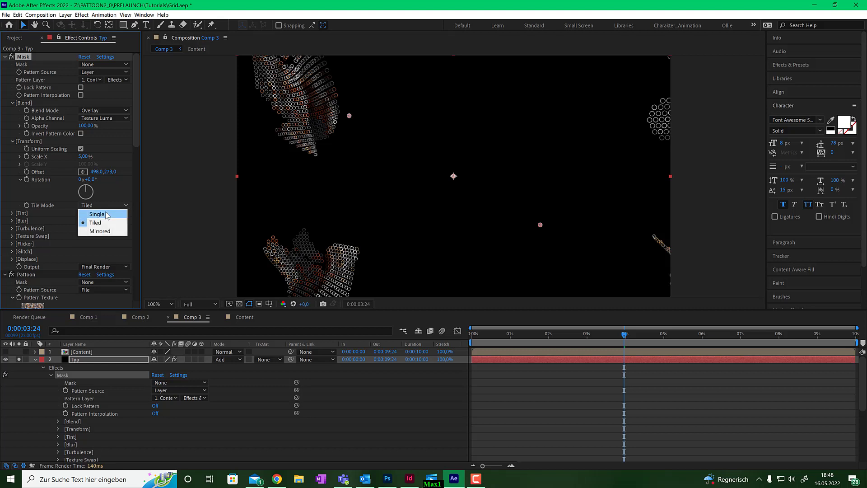
pyautogui.click(105, 210)
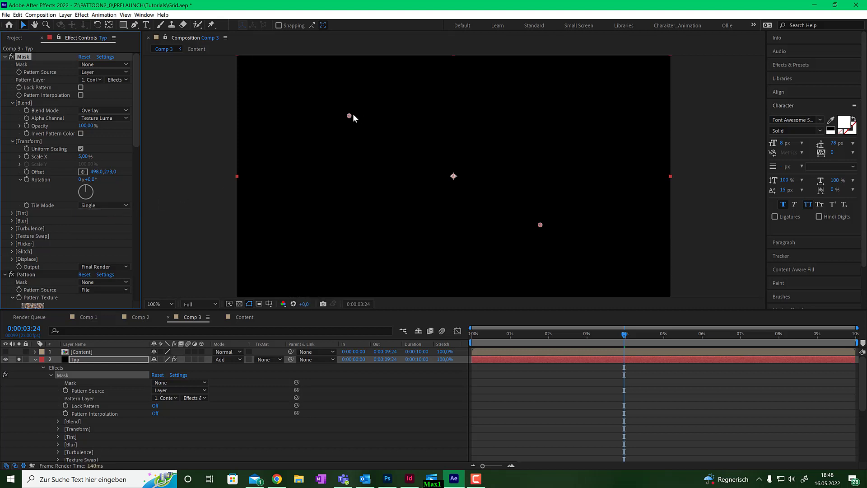
pyautogui.moveTo(352, 116); pyautogui.dragTo(447, 171)
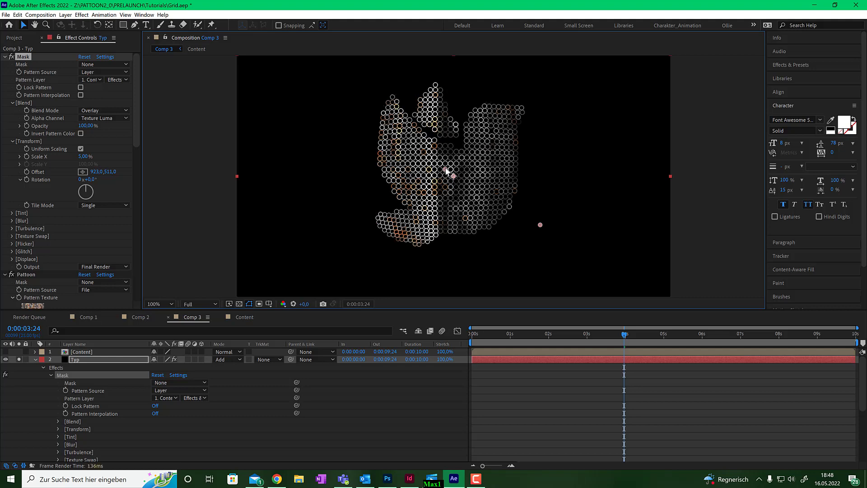
# Turn off solo for the Typ layer and preview the masked content over the background at 0:00:04:22.
pyautogui.moveTo(622, 335); pyautogui.dragTo(579, 340)
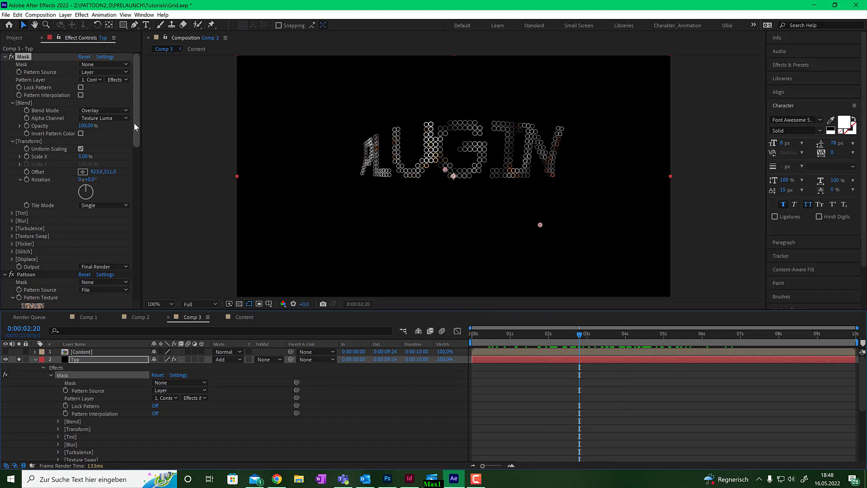
pyautogui.moveTo(133, 123); pyautogui.dragTo(136, 162)
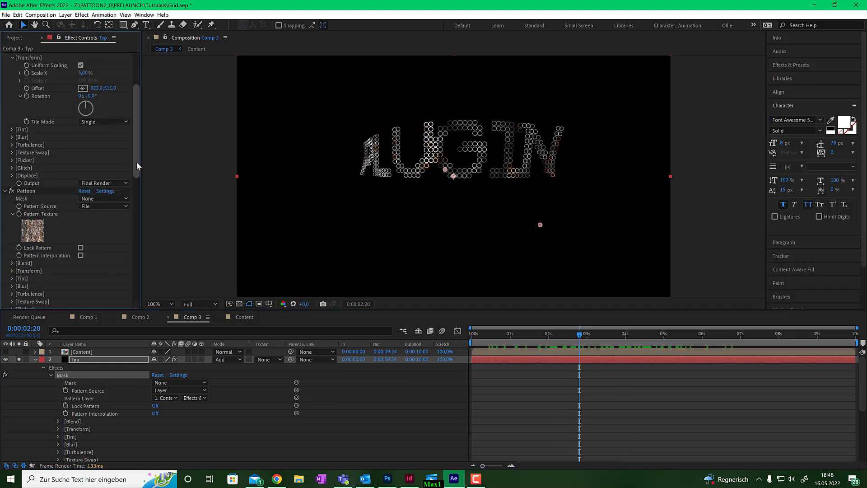
pyautogui.click(19, 358)
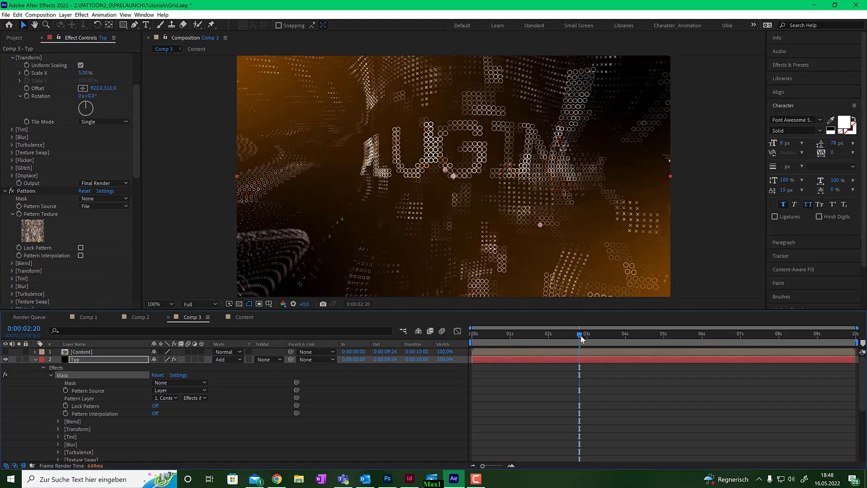
pyautogui.moveTo(581, 334); pyautogui.dragTo(660, 335)
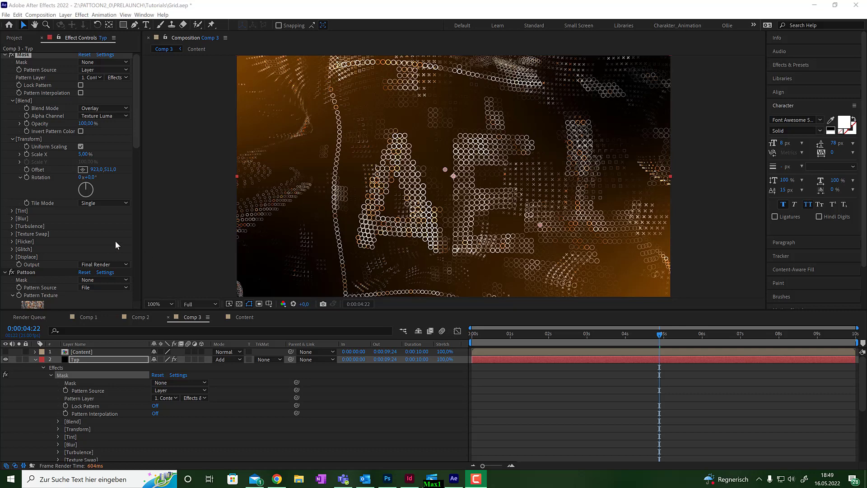
# In the Typ layer's Pattoon displacement, set Distance End to about 336, Size Start to 2 and Size End to 10.
pyautogui.scroll(-9, 115, 240)
pyautogui.scroll(-5, 115, 242)
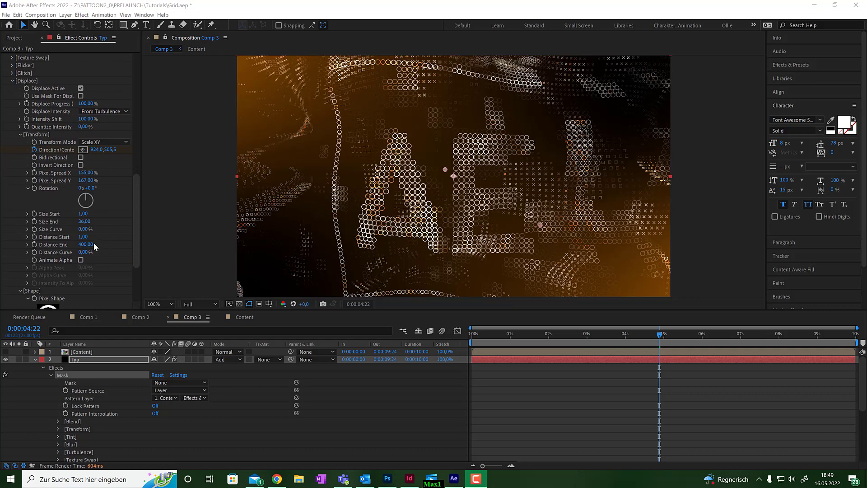
pyautogui.moveTo(85, 244); pyautogui.dragTo(56, 245)
pyautogui.click(83, 214)
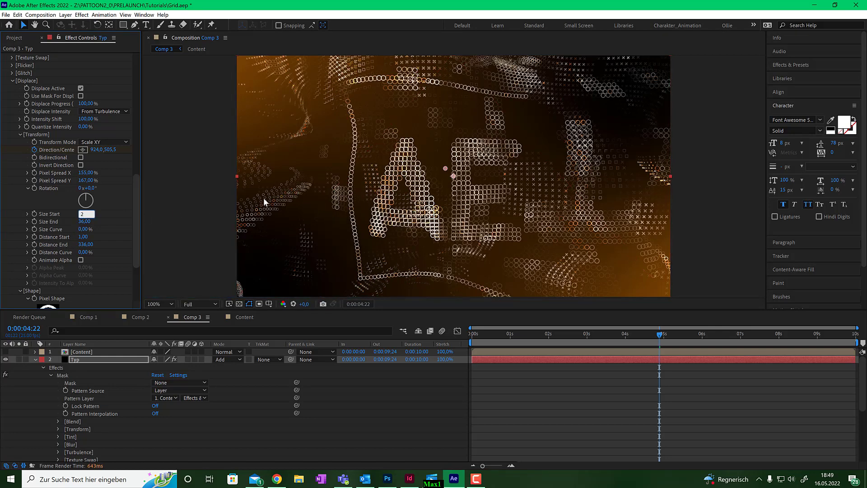
pyautogui.write('2')
pyautogui.press('Return')
pyautogui.click(92, 222)
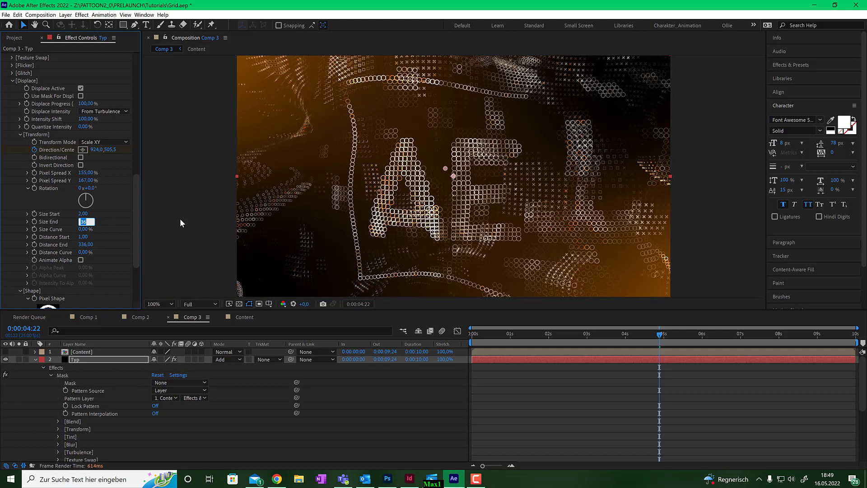
pyautogui.write('10')
pyautogui.press('Return')
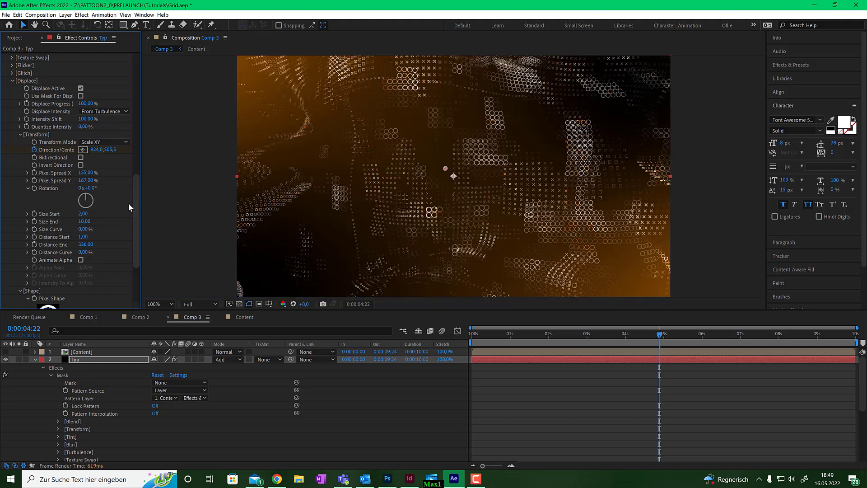
# Change the Typ layer's displacement pixel shape to the solid white hexagon.
pyautogui.moveTo(136, 207); pyautogui.dragTo(135, 256)
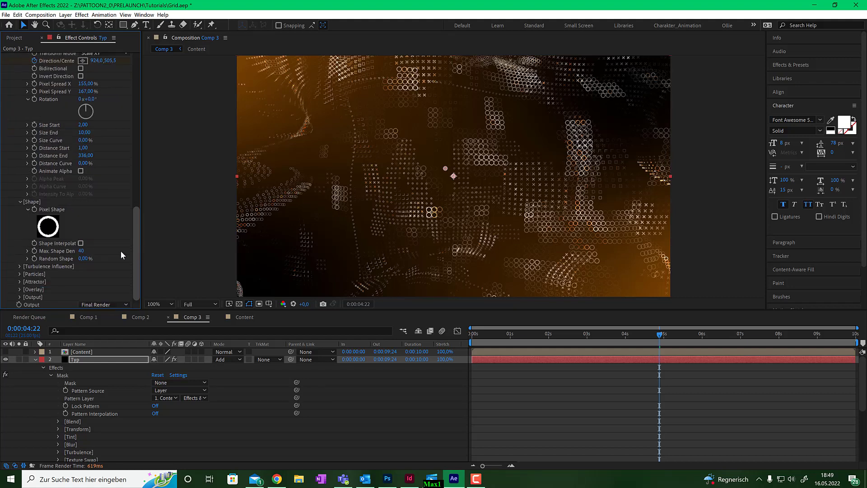
pyautogui.click(51, 232)
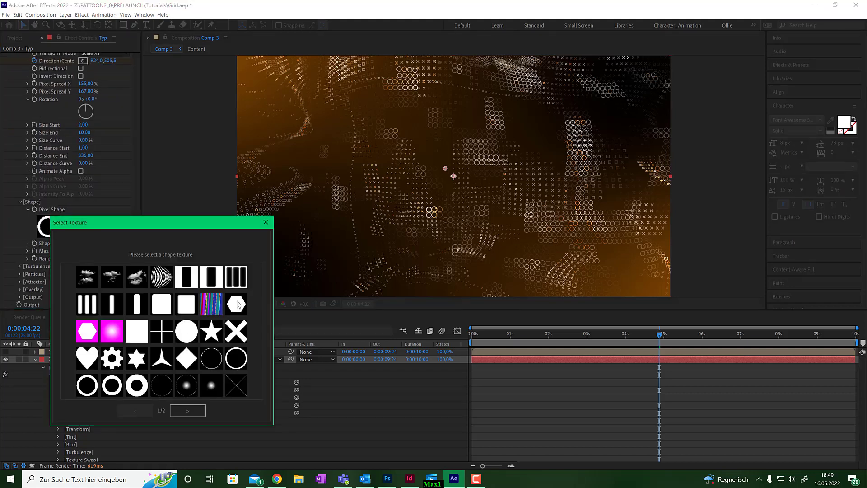
pyautogui.click(239, 301)
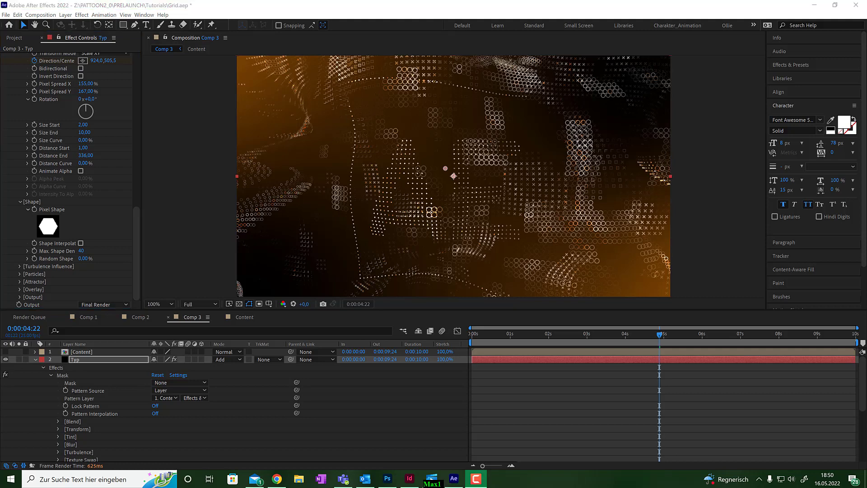
# Set the Typ displacement's Pixel Spread X and Pixel Spread Y to 100%.
pyautogui.scroll(3, 88, 226)
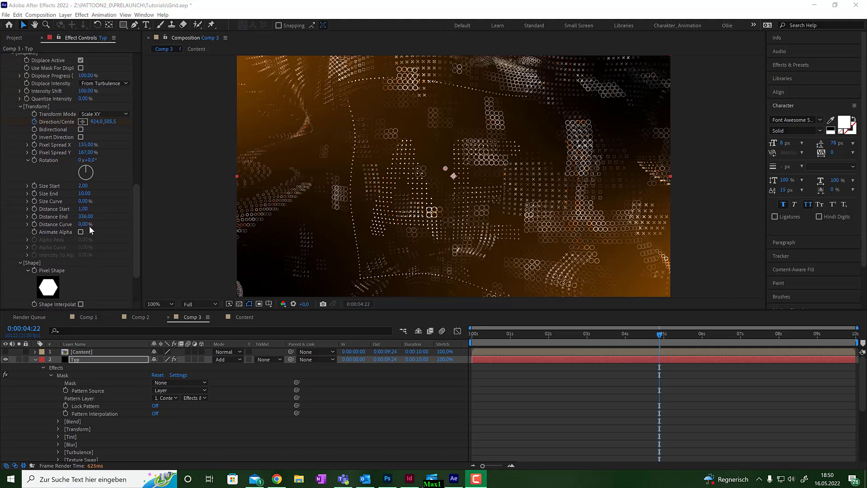
pyautogui.click(84, 145)
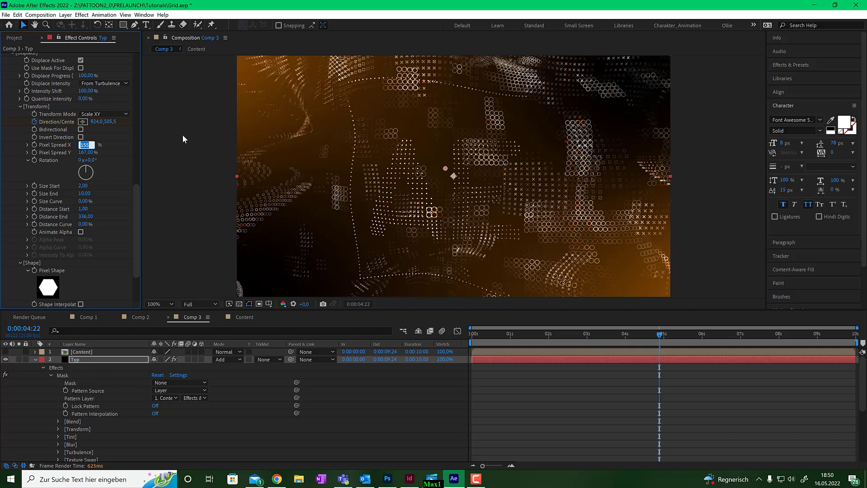
pyautogui.write('100')
pyautogui.press('Tab')
pyautogui.write('100')
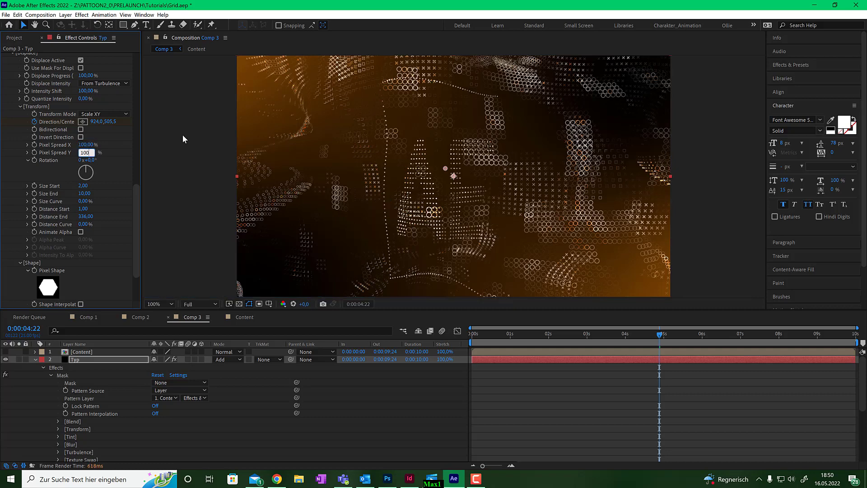
pyautogui.press('Tab')
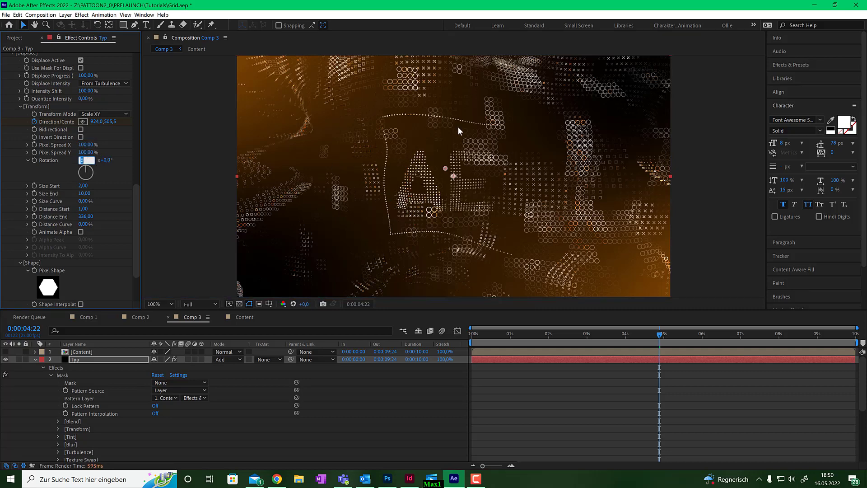
# In the Content precomp, set the square's stroke width to 20 px, and return to Comp 3.
pyautogui.doubleClick(83, 351)
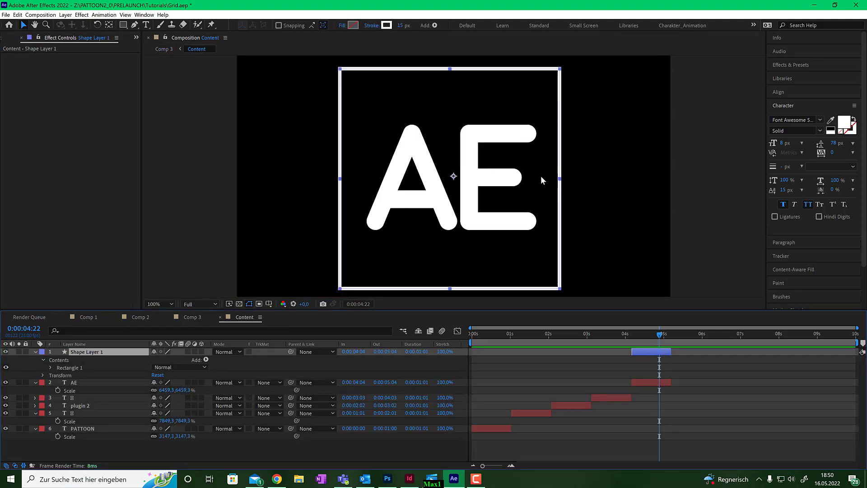
pyautogui.click(400, 25)
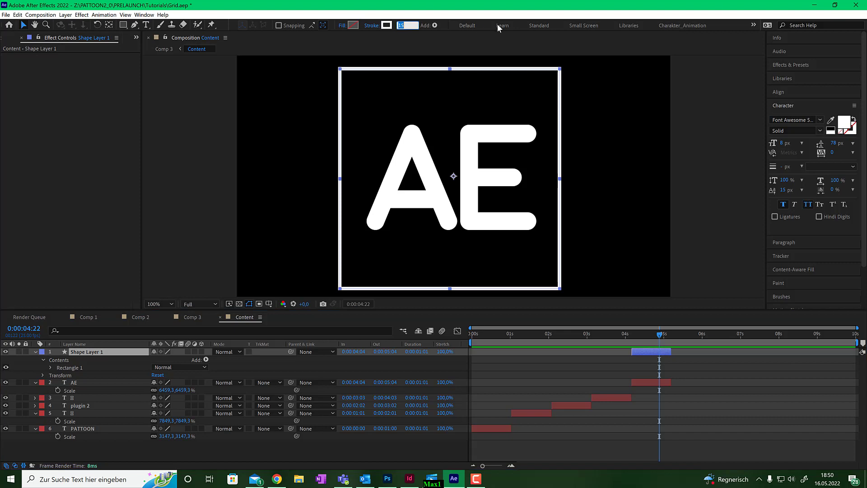
pyautogui.write('20')
pyautogui.press('Return')
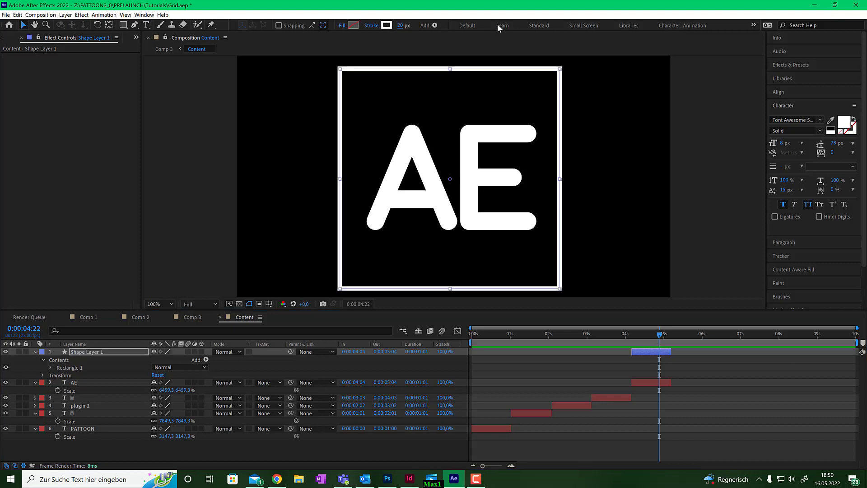
pyautogui.click(186, 317)
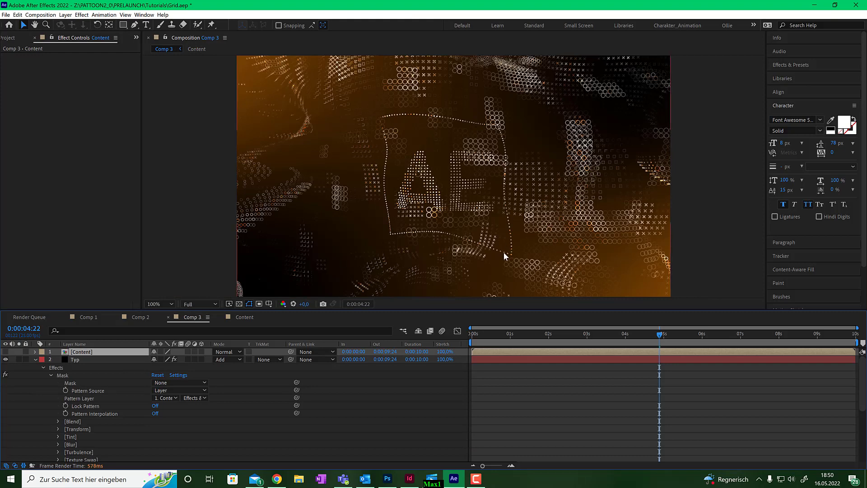
# Preview the timeline back to 0:00:03:21, select the Typ layer and collapse its Mask and Pattoon effects.
pyautogui.moveTo(647, 338)
pyautogui.mouseDown()
pyautogui.moveTo(591, 338)
pyautogui.moveTo(638, 335)
pyautogui.mouseUp()
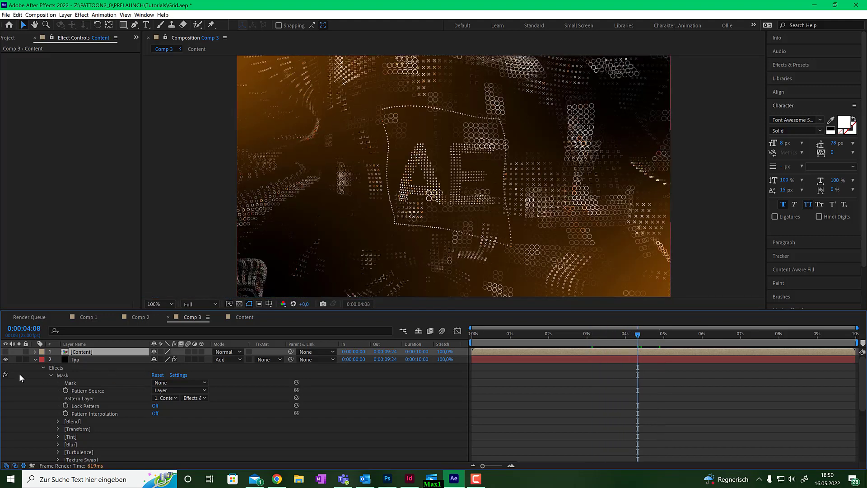
pyautogui.click(74, 360)
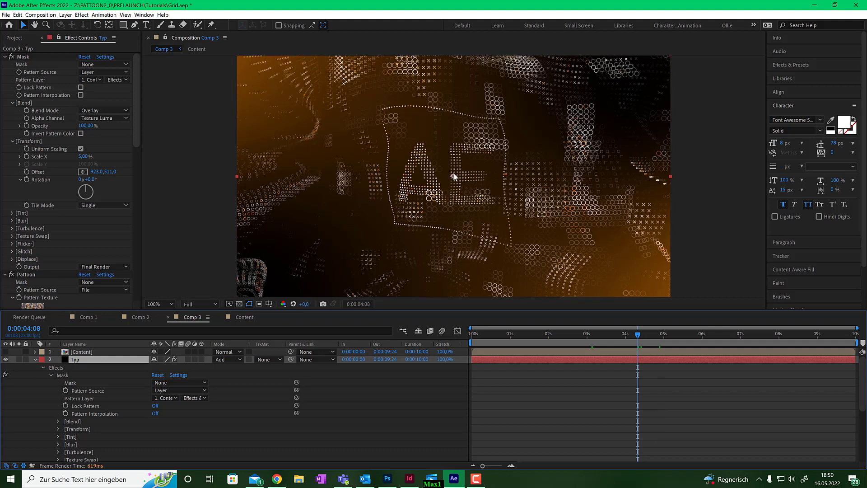
pyautogui.moveTo(638, 334); pyautogui.dragTo(619, 334)
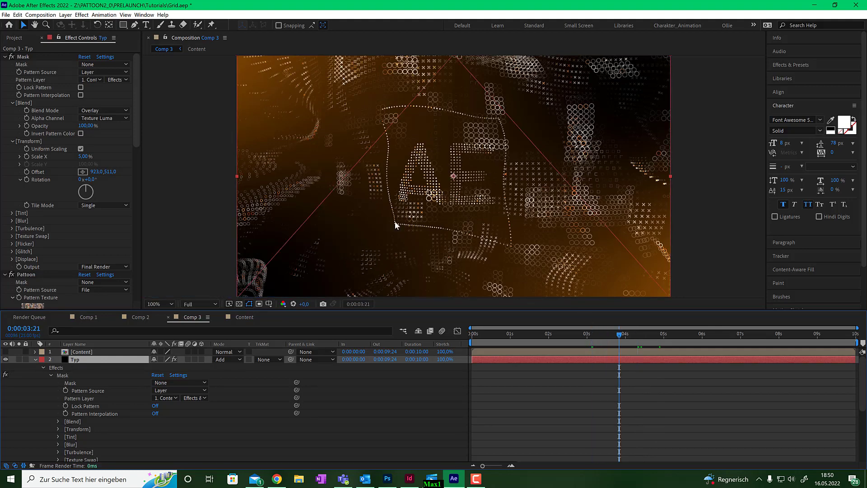
pyautogui.click(5, 56)
pyautogui.click(4, 64)
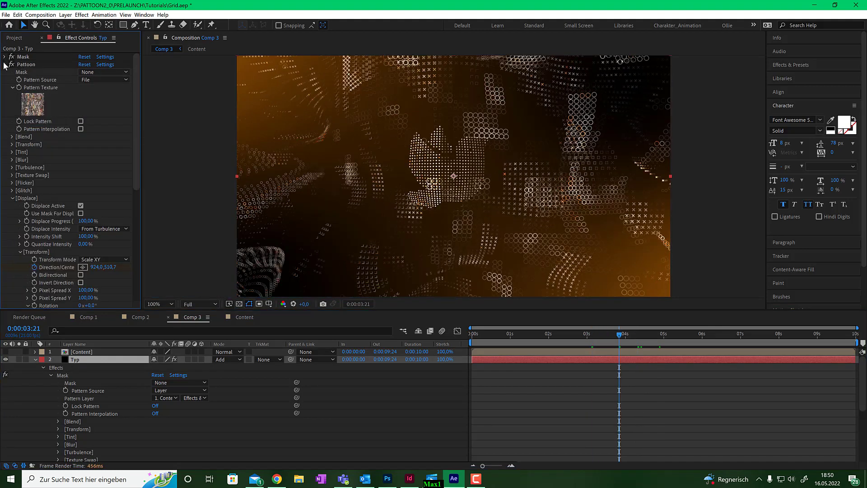
# Find the Deep Glow effect by searching for glow and apply it to the Typ layer.
pyautogui.click(798, 64)
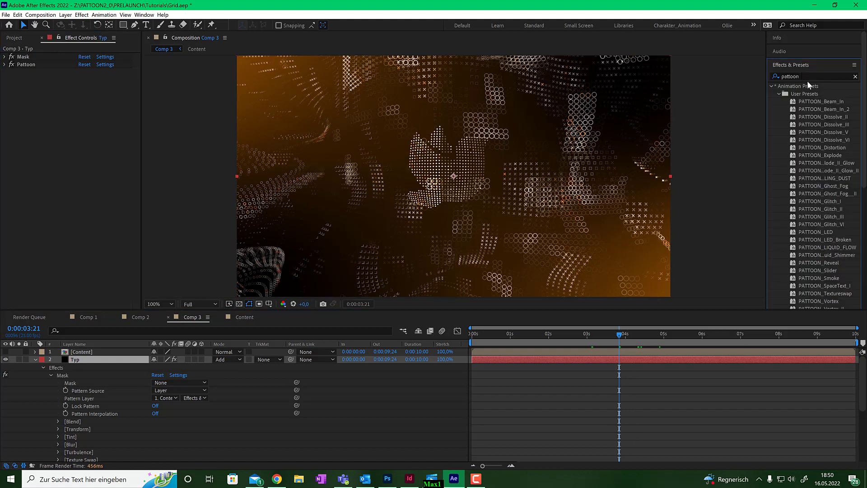
pyautogui.click(807, 78)
pyautogui.write('glow')
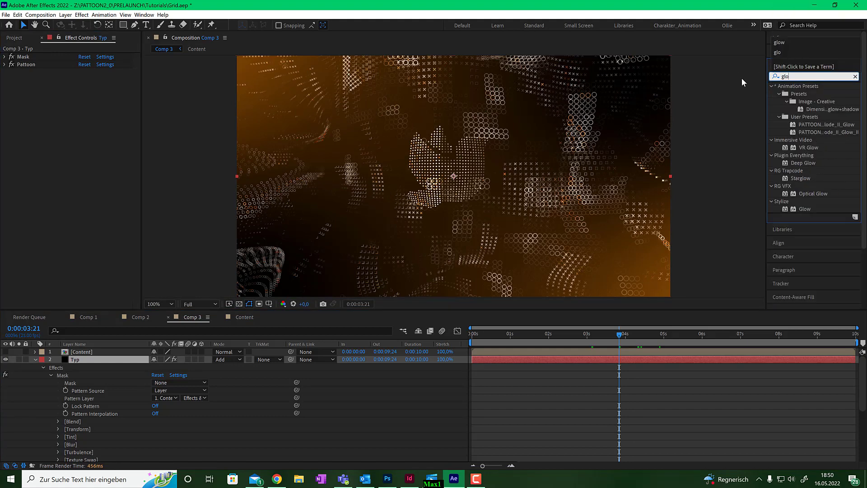
pyautogui.click(810, 162)
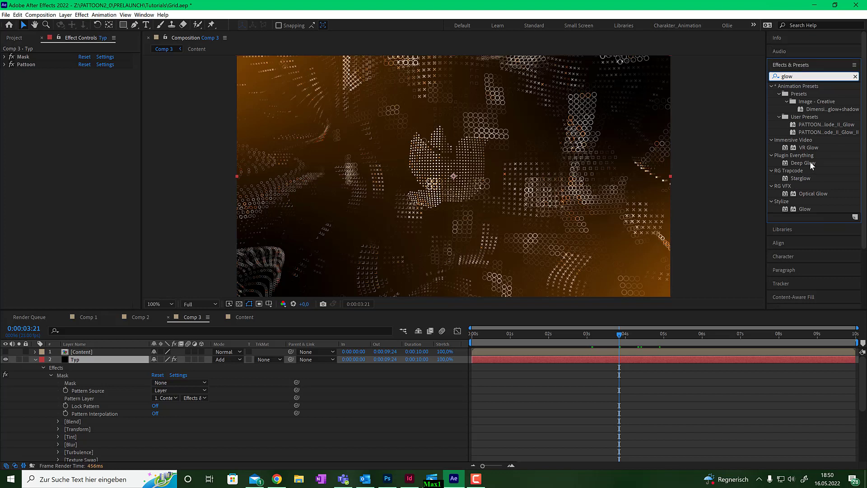
pyautogui.moveTo(810, 162); pyautogui.dragTo(100, 363)
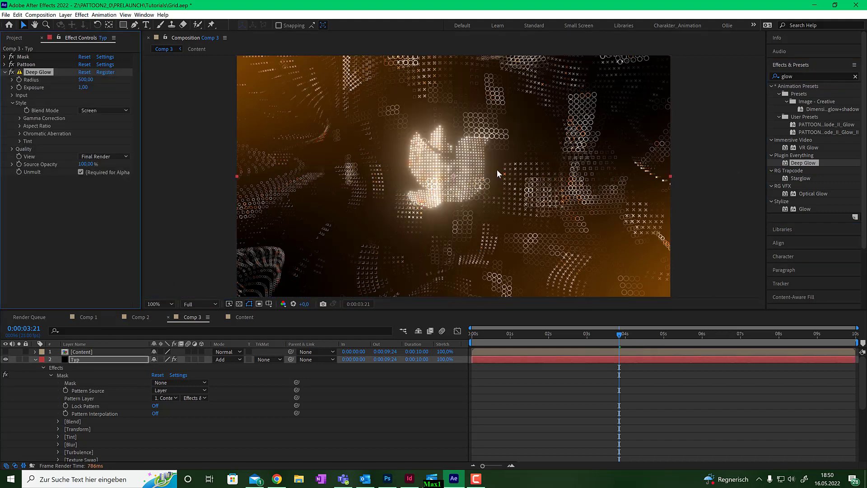
# Preview the glowing Typ layer from the start of the Comp 3 timeline.
pyautogui.moveTo(631, 334); pyautogui.dragTo(463, 332)
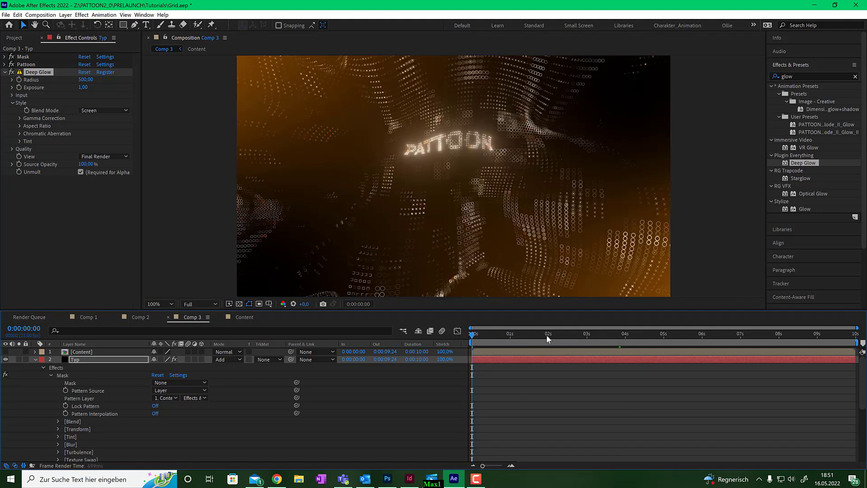
pyautogui.press('space')
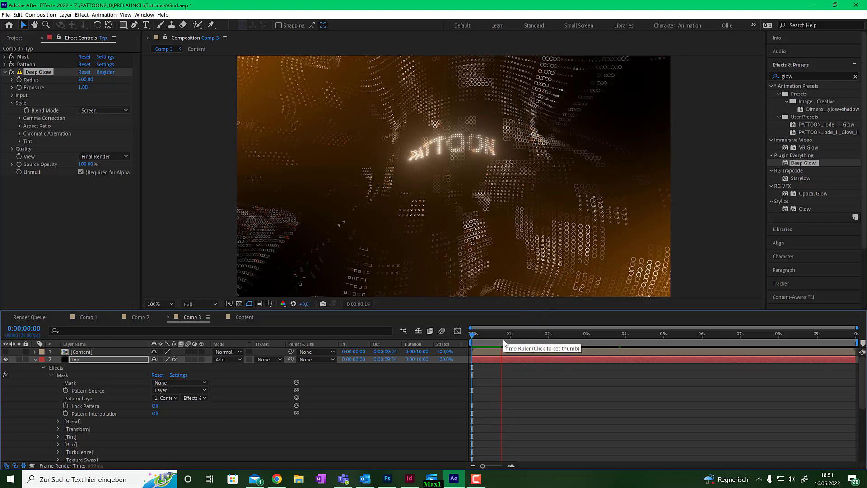
pyautogui.press('space')
# Return to 0:00:00:00 and remove the keyframes from the Typ layer's Pattoon Direction/Center.
pyautogui.moveTo(467, 339)
pyautogui.mouseDown()
pyautogui.moveTo(495, 335)
pyautogui.moveTo(468, 336)
pyautogui.mouseUp()
pyautogui.click(91, 359)
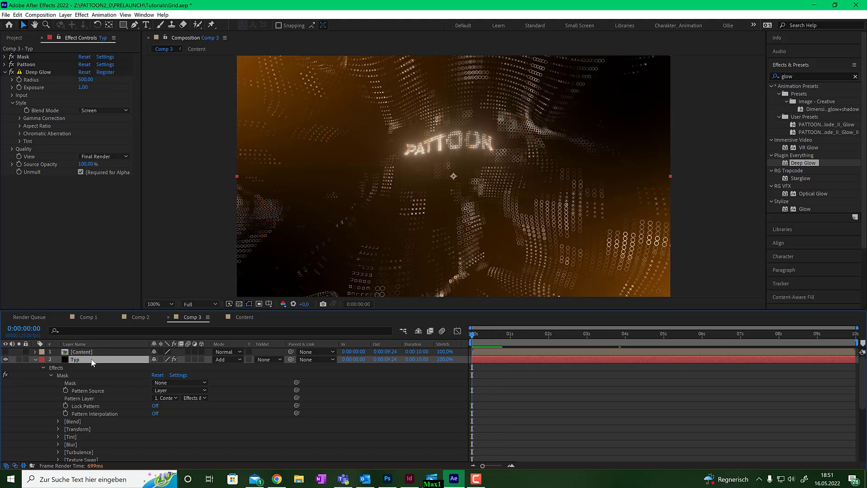
pyautogui.press('u')
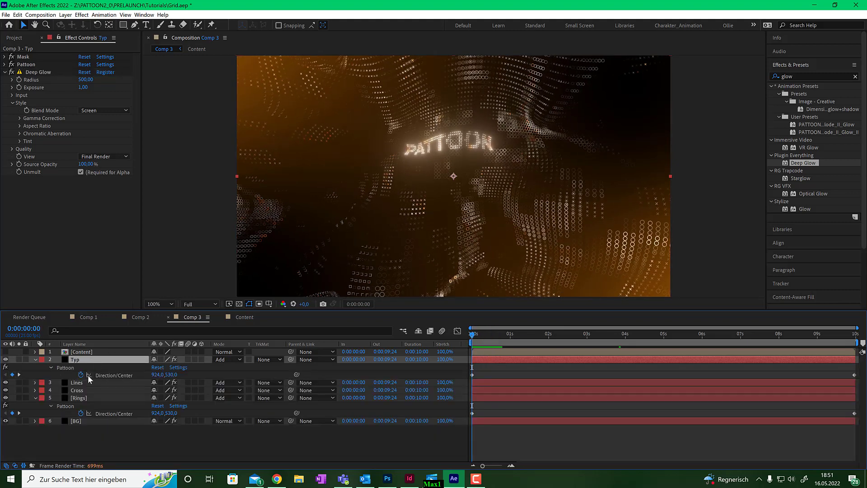
pyautogui.click(80, 374)
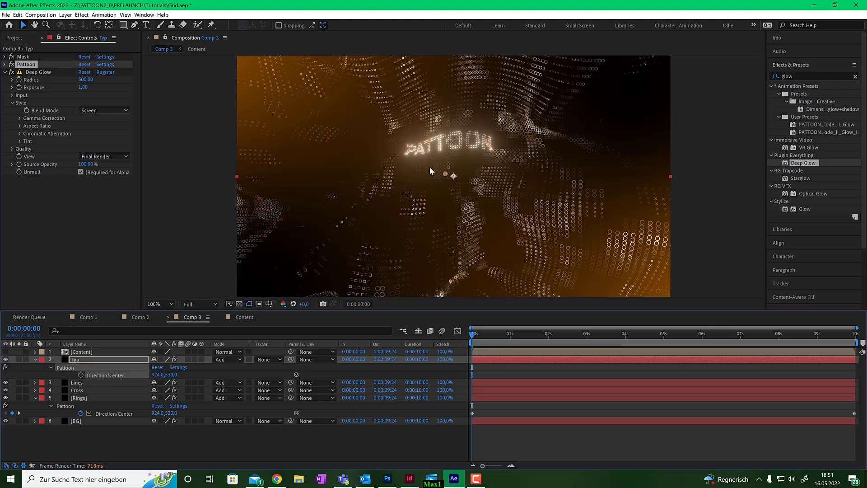
# Set the Transform Offset of the Typ layer's Pattoon effect to 960, 550 and collapse the effect.
pyautogui.click(5, 64)
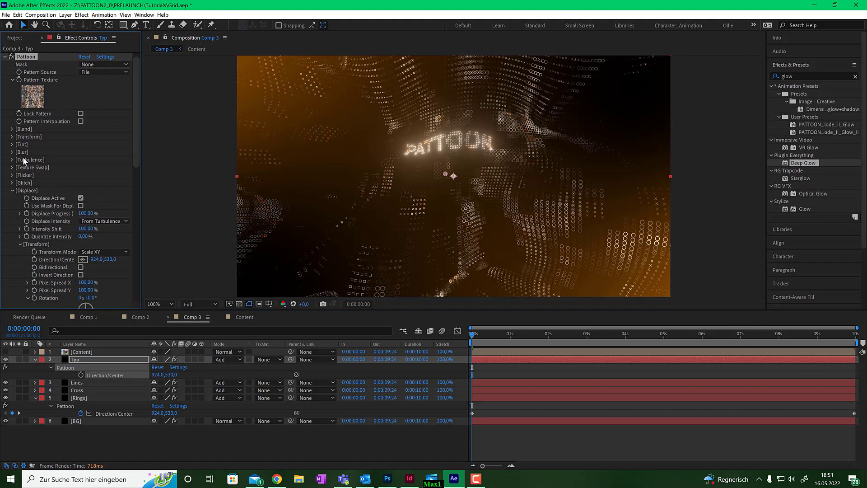
pyautogui.click(13, 136)
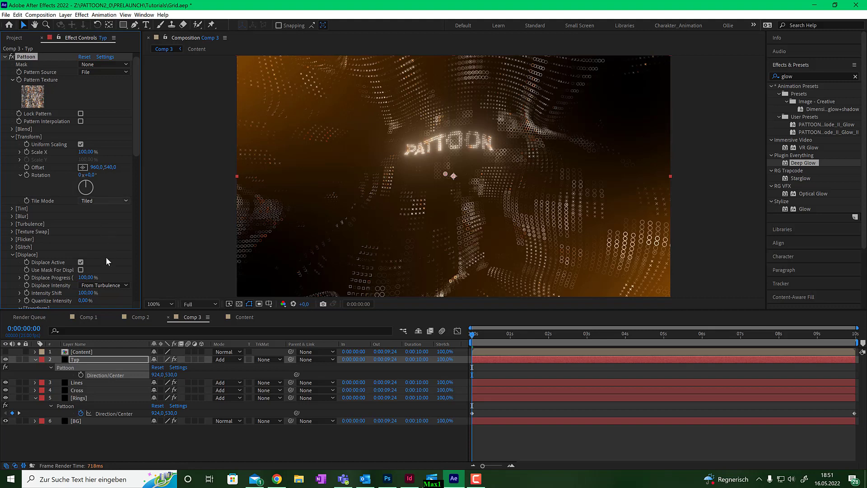
pyautogui.scroll(1, 90, 168)
pyautogui.scroll(-2, 90, 168)
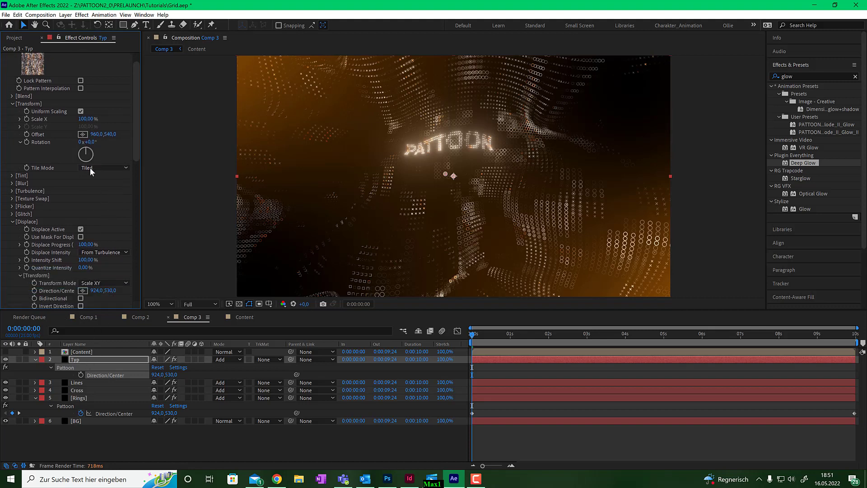
pyautogui.scroll(2, 90, 168)
pyautogui.moveTo(103, 176); pyautogui.dragTo(112, 175)
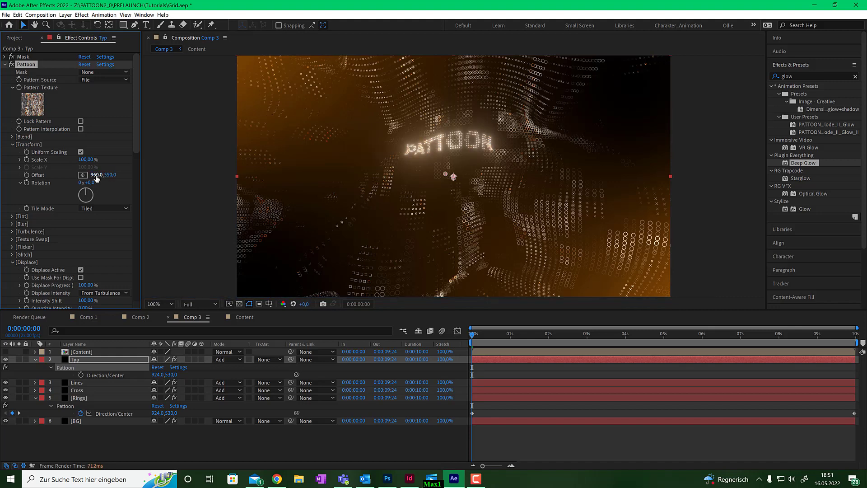
pyautogui.press('F10')
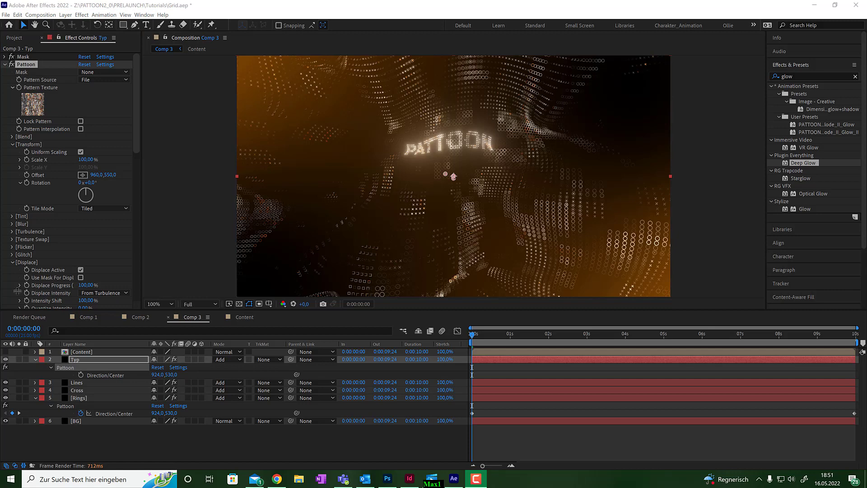
pyautogui.click(5, 64)
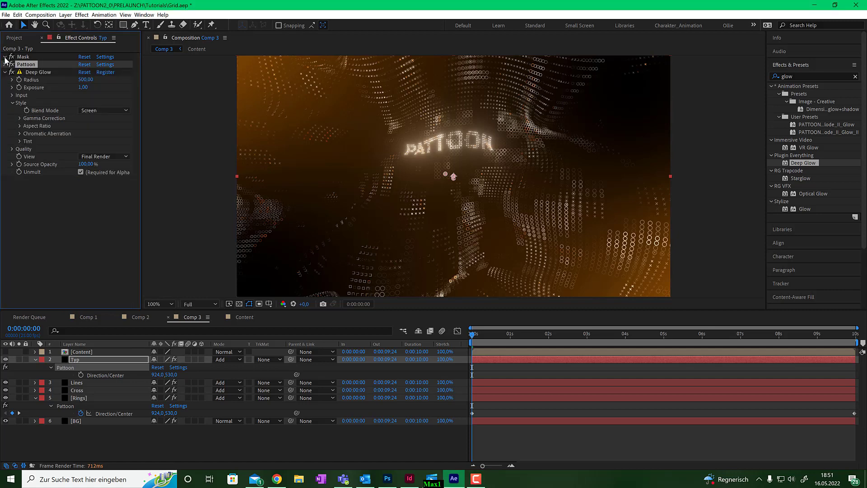
# Set the Transform Offset of the Typ layer's Mask effect to 923, 523.
pyautogui.click(5, 57)
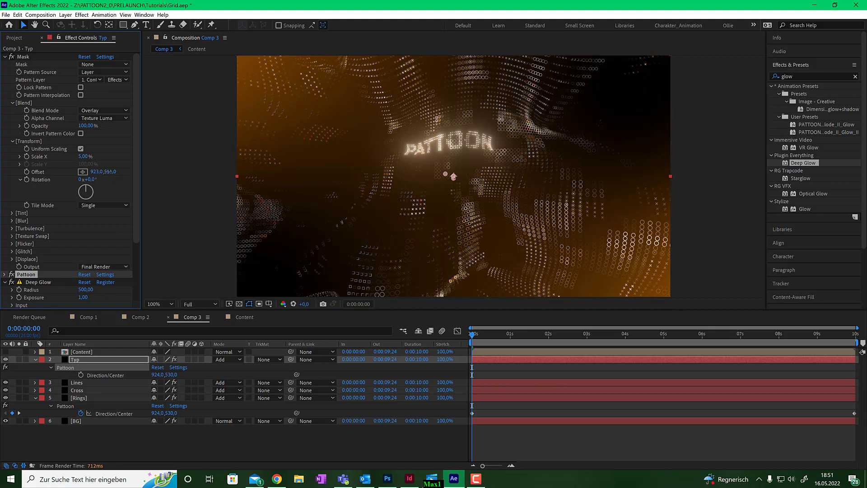
pyautogui.moveTo(108, 172); pyautogui.dragTo(117, 172)
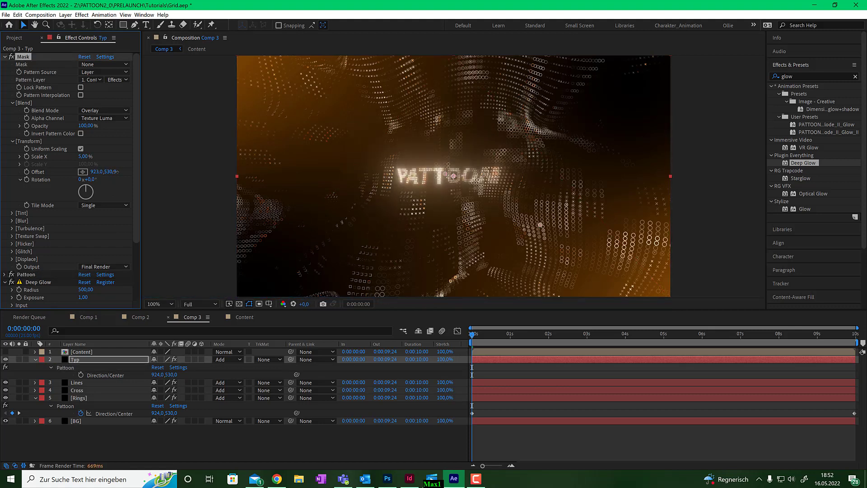
pyautogui.moveTo(116, 172); pyautogui.dragTo(93, 175)
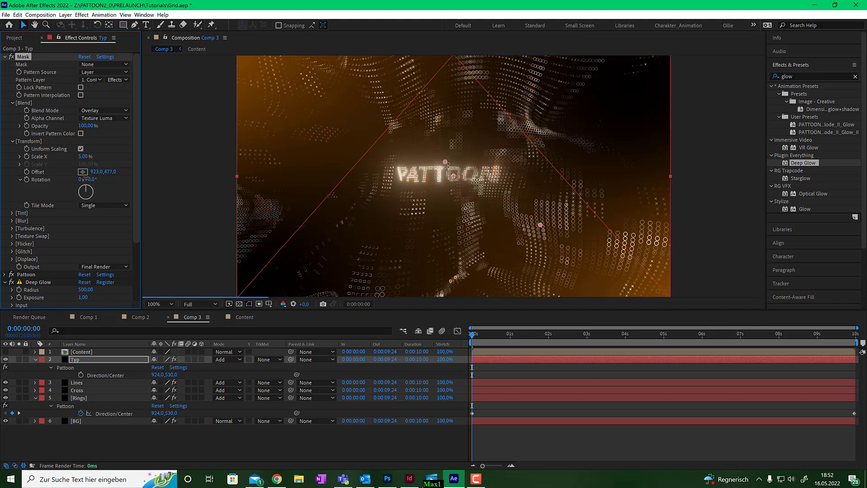
pyautogui.moveTo(90, 179); pyautogui.dragTo(109, 174)
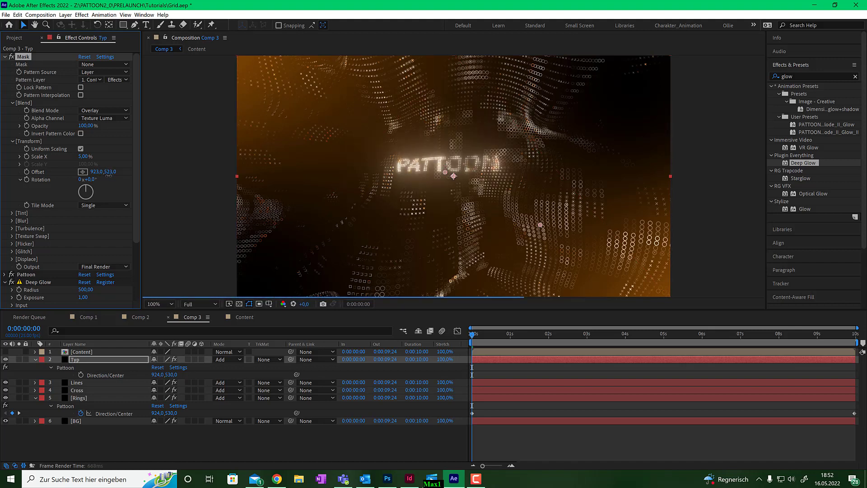
# Check the Typ text and icon positions along the timeline, stop at 0:00:02:11 and review the expanded Mask and Pattoon settings.
pyautogui.moveTo(486, 333); pyautogui.dragTo(625, 336)
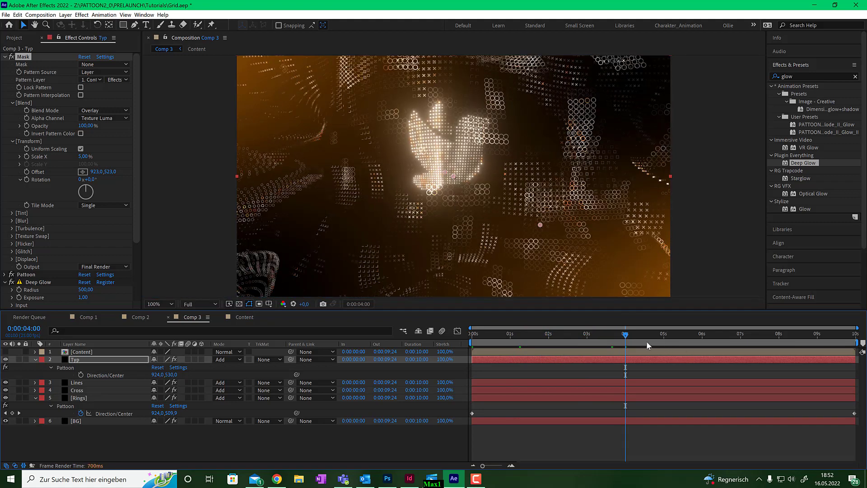
pyautogui.click(682, 335)
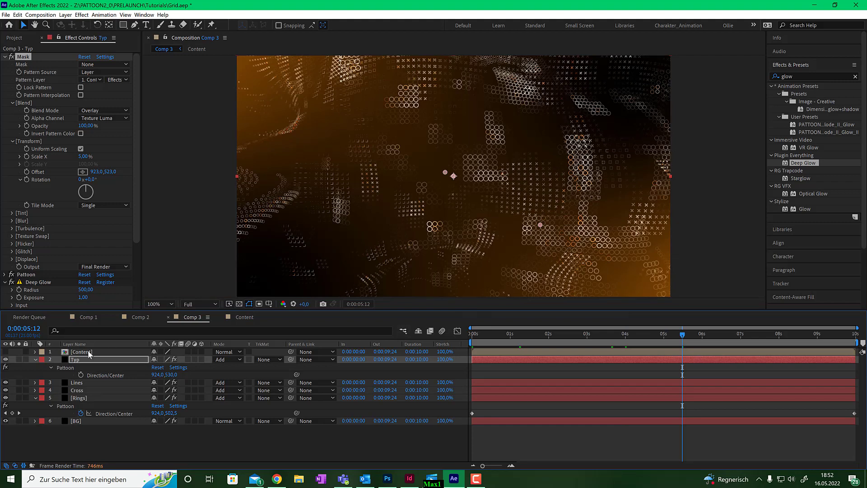
pyautogui.moveTo(662, 335); pyautogui.dragTo(565, 335)
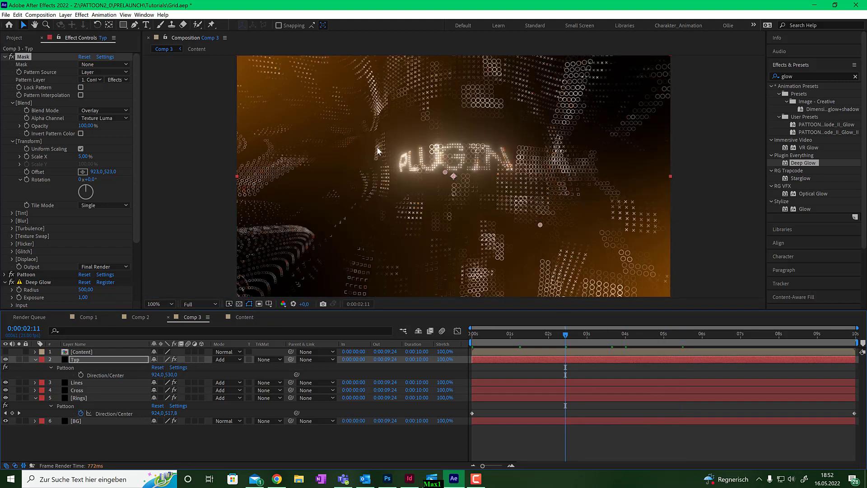
pyautogui.click(5, 274)
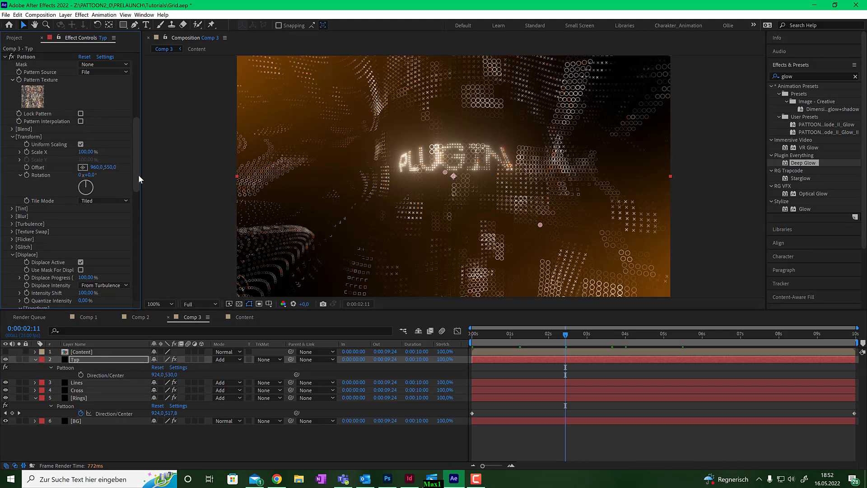
pyautogui.moveTo(139, 175); pyautogui.dragTo(139, 111)
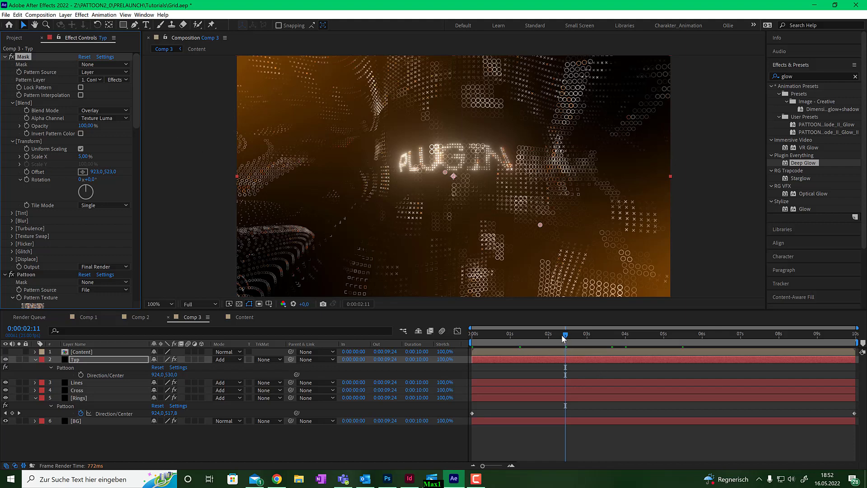
pyautogui.moveTo(562, 335)
pyautogui.mouseDown()
pyautogui.moveTo(543, 335)
pyautogui.moveTo(566, 335)
pyautogui.mouseUp()
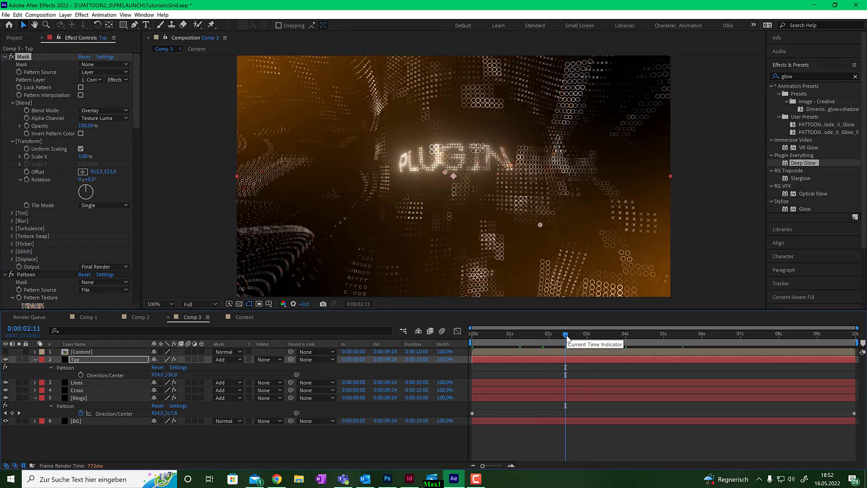